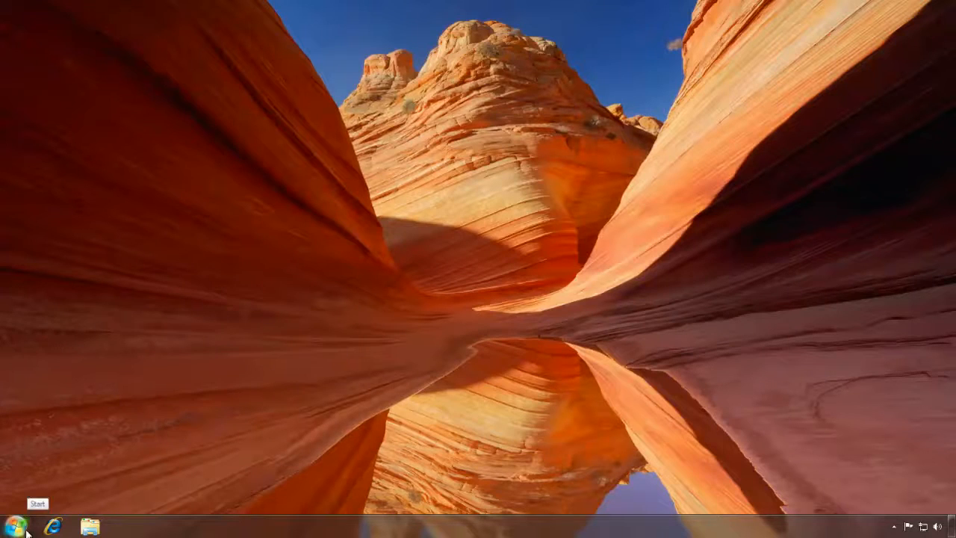
# Open Windows Update, examine the important updates available for installation, and close the window
pyautogui.click(25, 529)
pyautogui.click(25, 530)
pyautogui.click(25, 529)
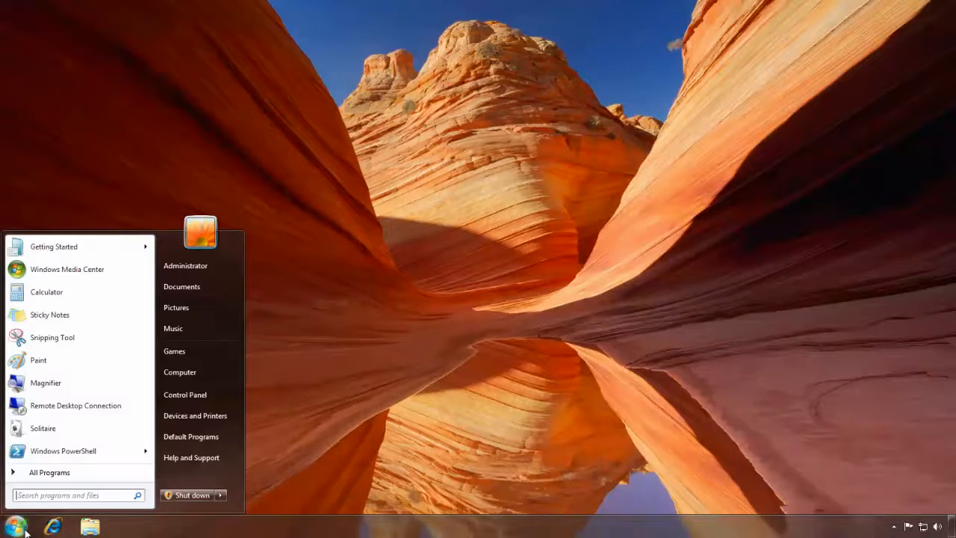
pyautogui.write('up')
pyautogui.press('Return')
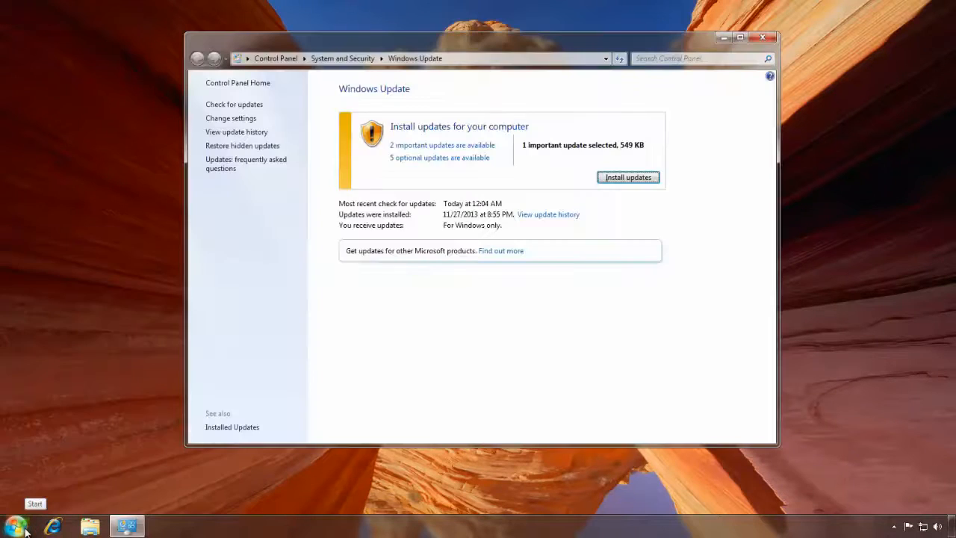
pyautogui.click(441, 146)
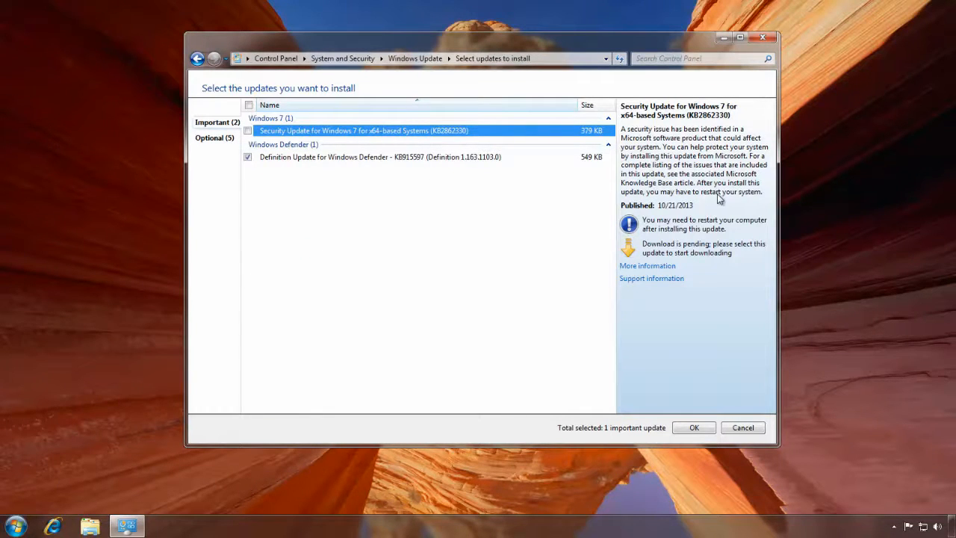
pyautogui.moveTo(624, 48); pyautogui.dragTo(527, 64)
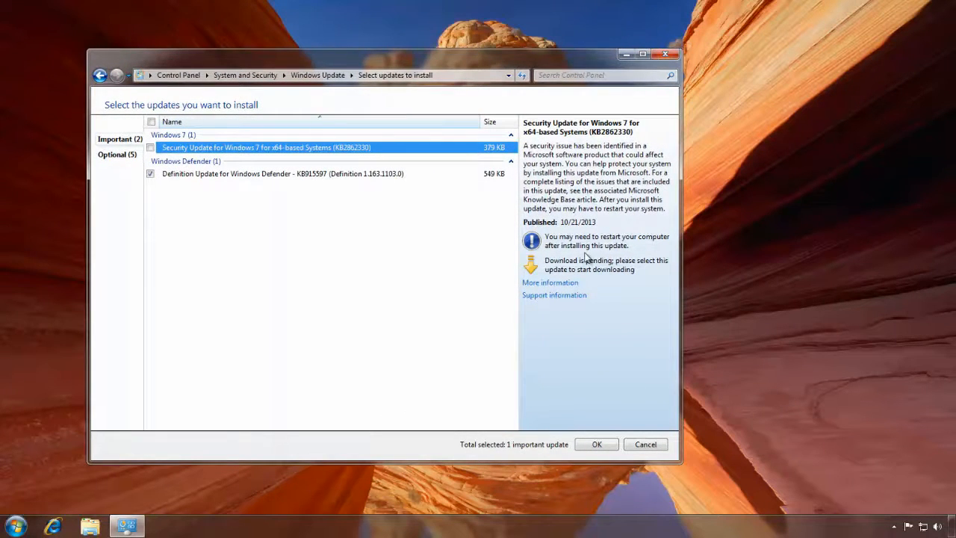
pyautogui.click(667, 56)
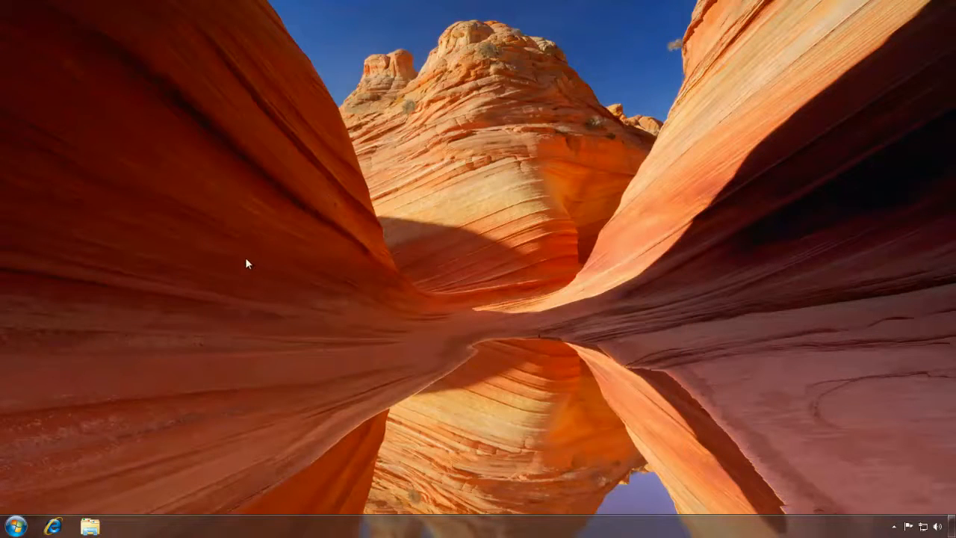
# Open the computer's system information and bring up the settings for changing the computer name
pyautogui.click(17, 526)
pyautogui.rightClick(190, 373)
pyautogui.click(246, 474)
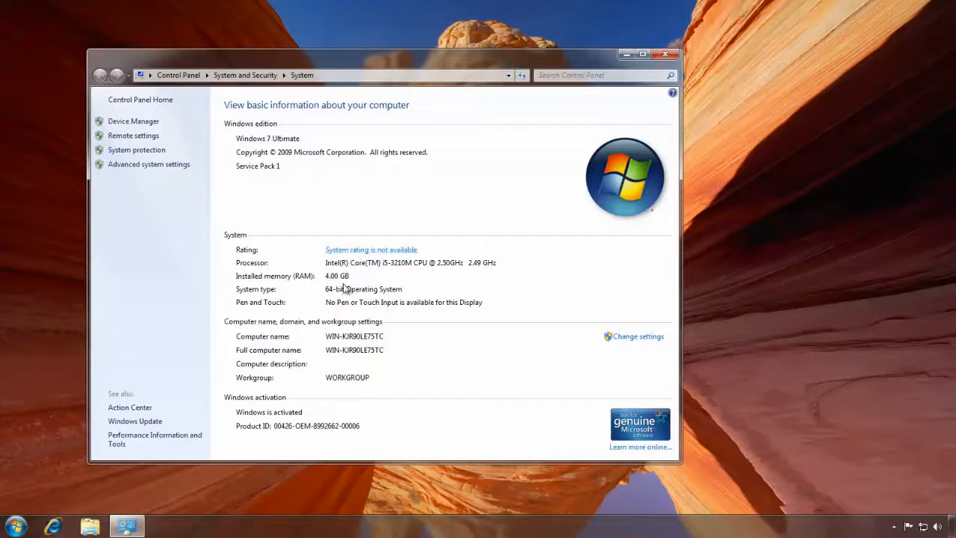
pyautogui.click(641, 337)
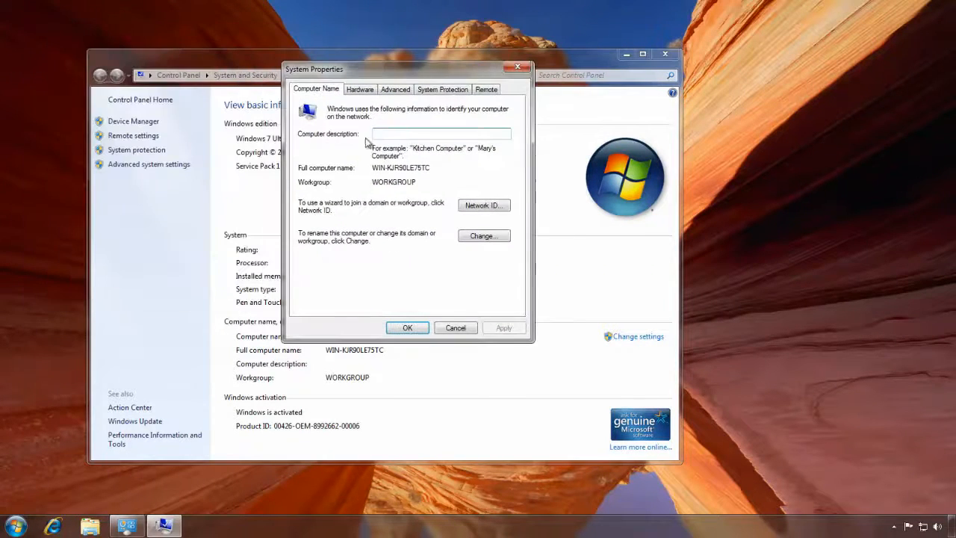
pyautogui.click(489, 236)
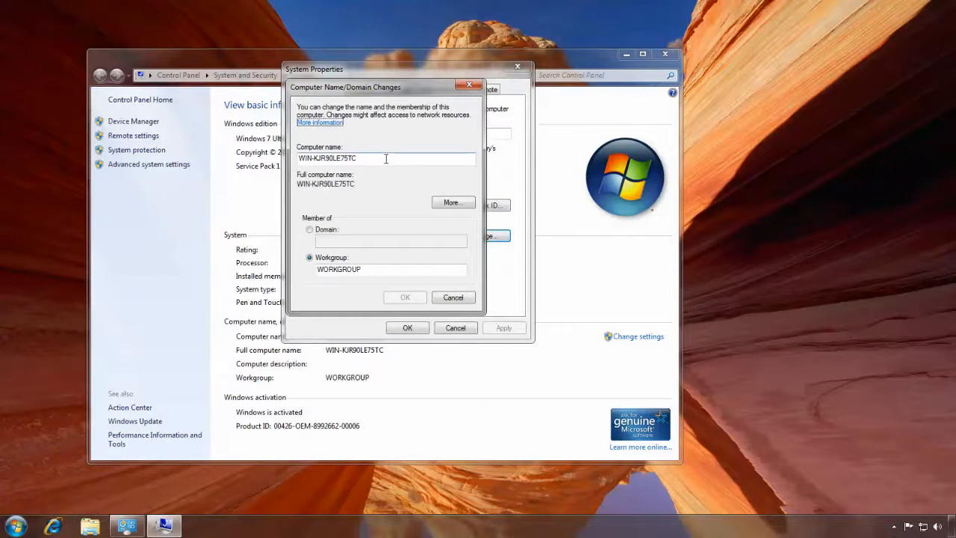
# Rename the computer to W7SP10, keep it in its workgroup, and acknowledge the restart notice
pyautogui.doubleClick(387, 158)
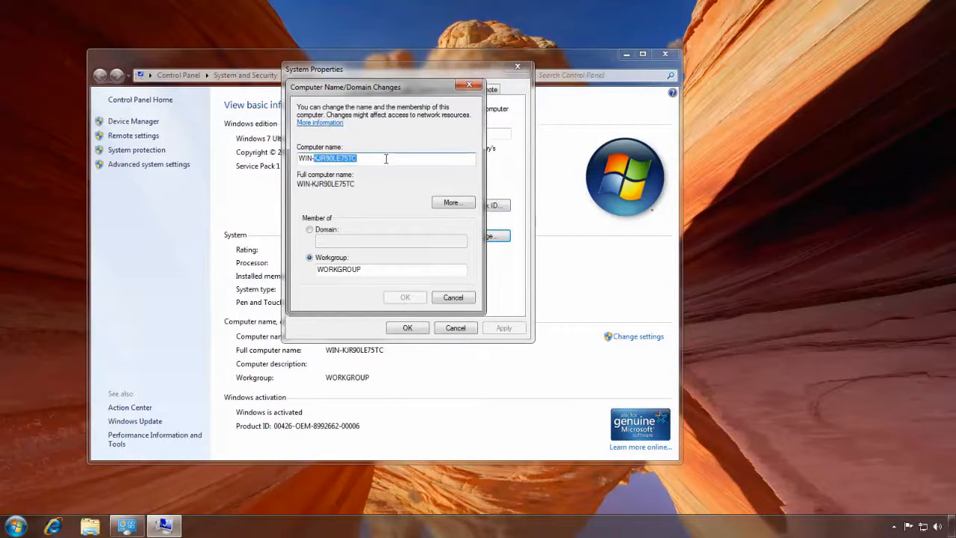
pyautogui.press('BackSpace')
pyautogui.press('BackSpace')
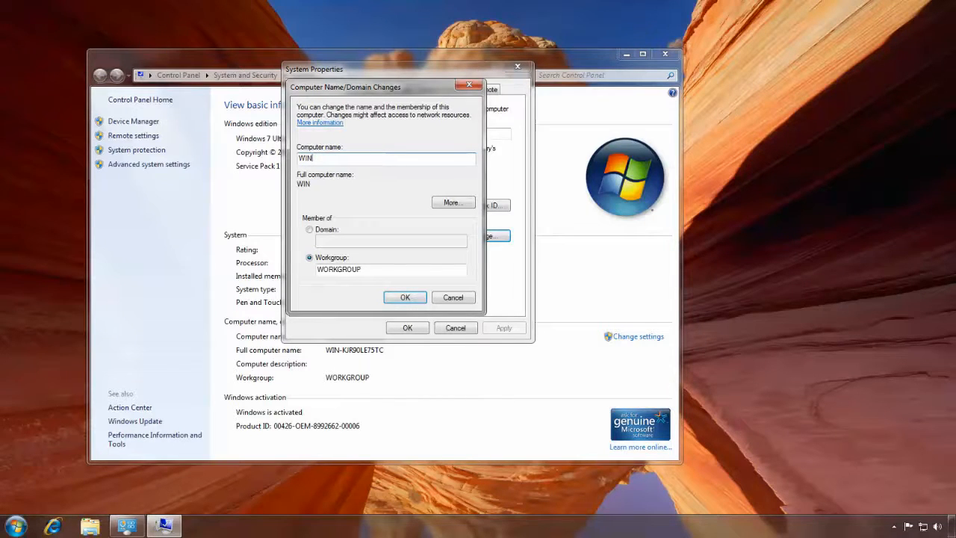
pyautogui.write('7')
pyautogui.write('SP20')
pyautogui.write('10')
pyautogui.click(310, 158)
pyautogui.press('BackSpace')
pyautogui.press('BackSpace')
pyautogui.press('BackSpace')
pyautogui.press('BackSpace')
pyautogui.click(404, 297)
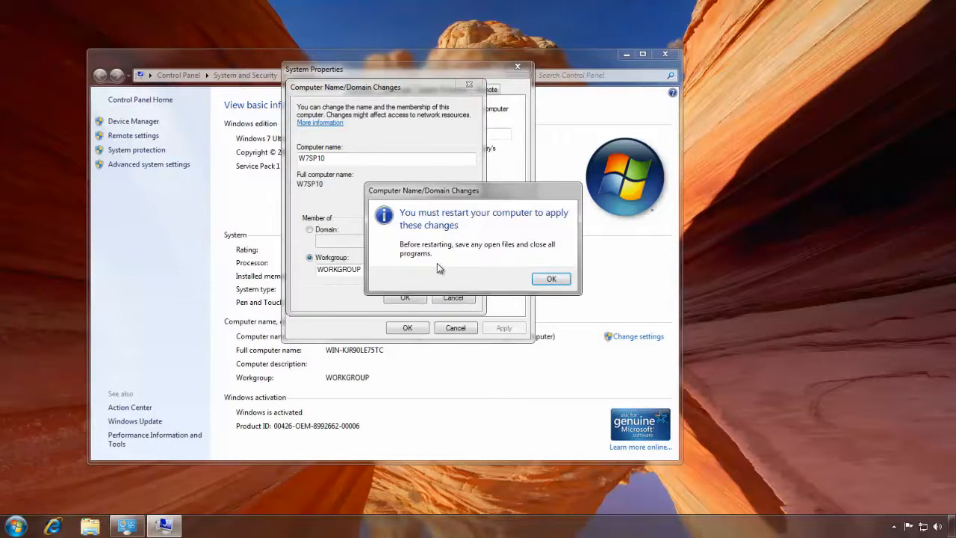
pyautogui.click(548, 279)
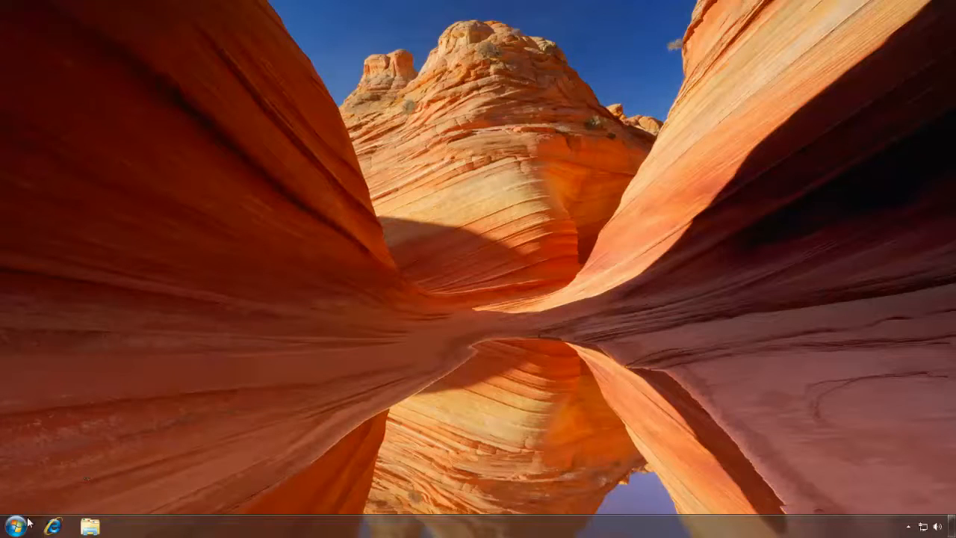
# Check the computer name in Windows PowerShell with $env:COMPUTERNAME, and close the console
pyautogui.press('super')
pyautogui.write('power')
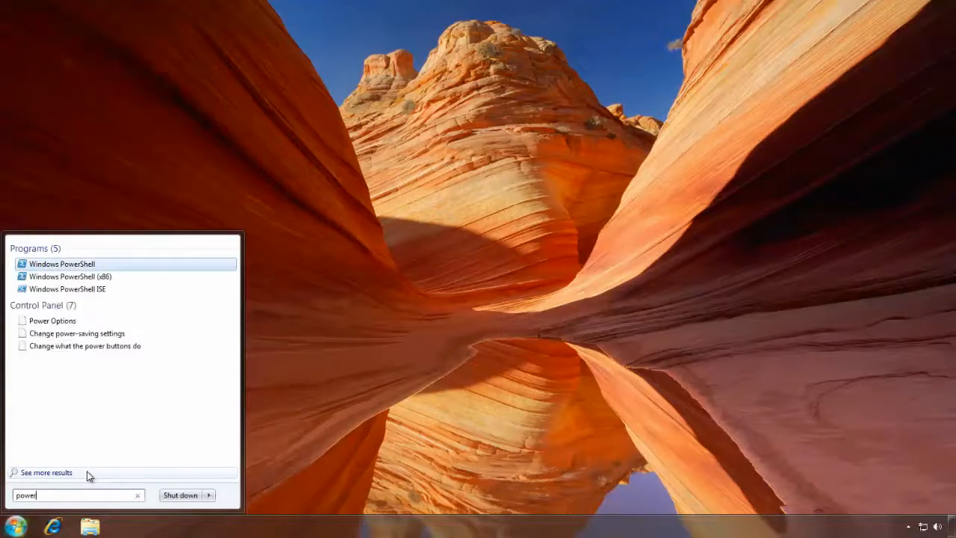
pyautogui.press('Return')
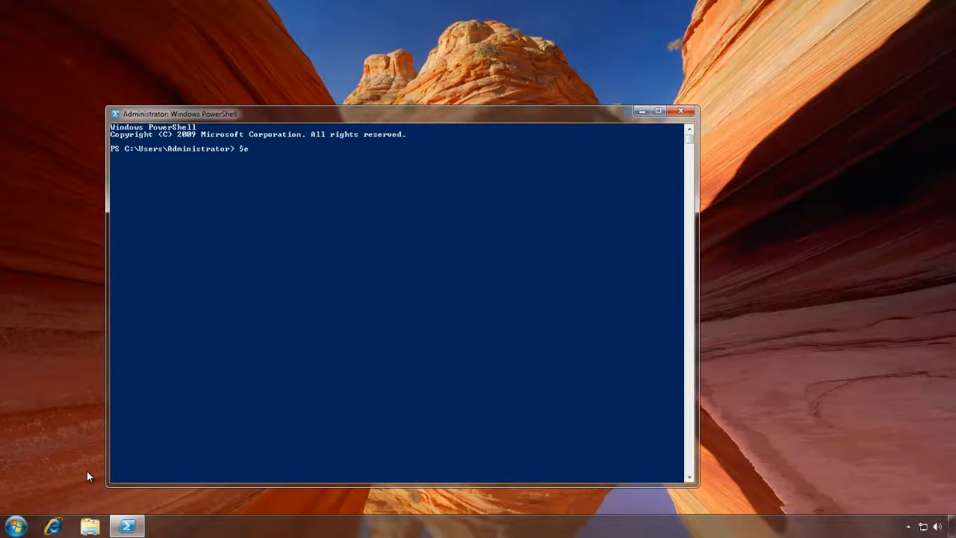
pyautogui.write('$env:compute')
pyautogui.press('Tab')
pyautogui.press('Return')
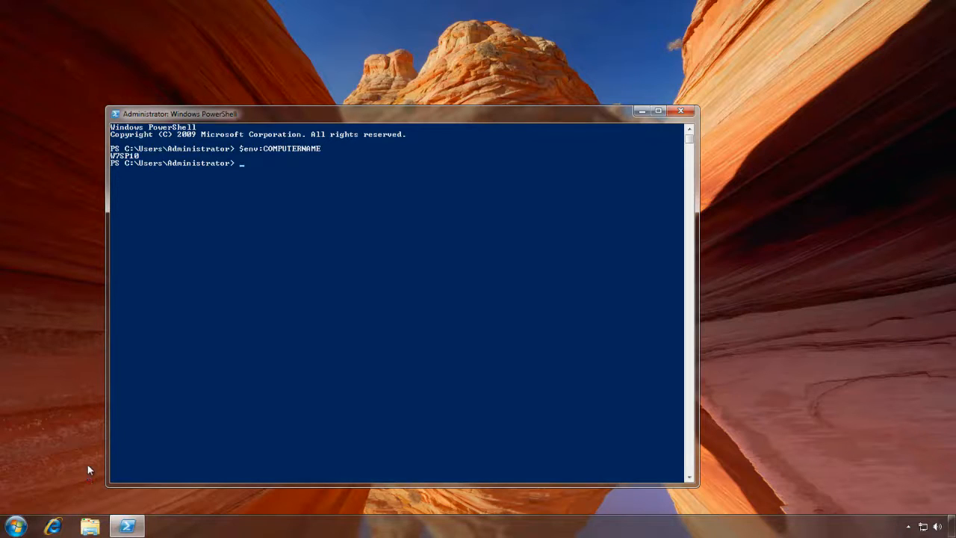
pyautogui.moveTo(351, 115); pyautogui.dragTo(455, 121)
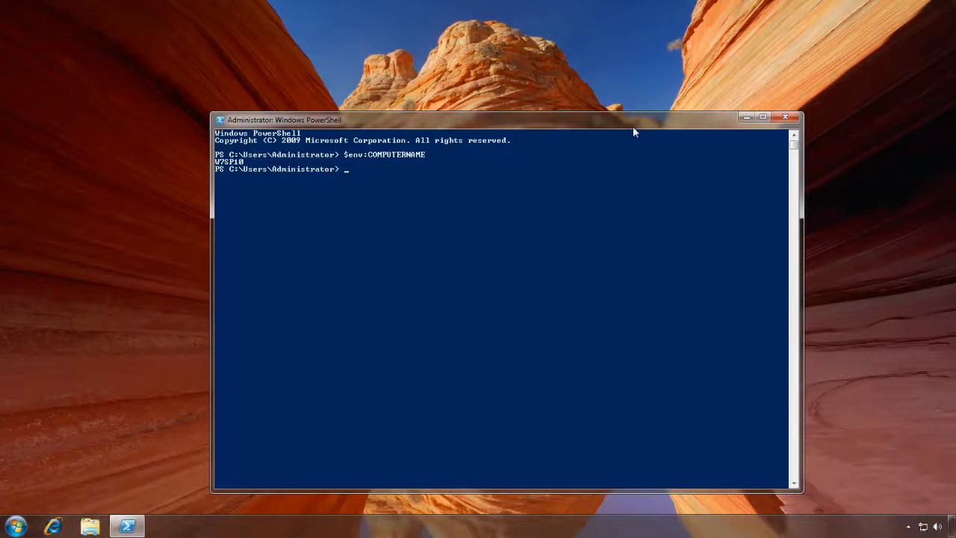
pyautogui.click(783, 117)
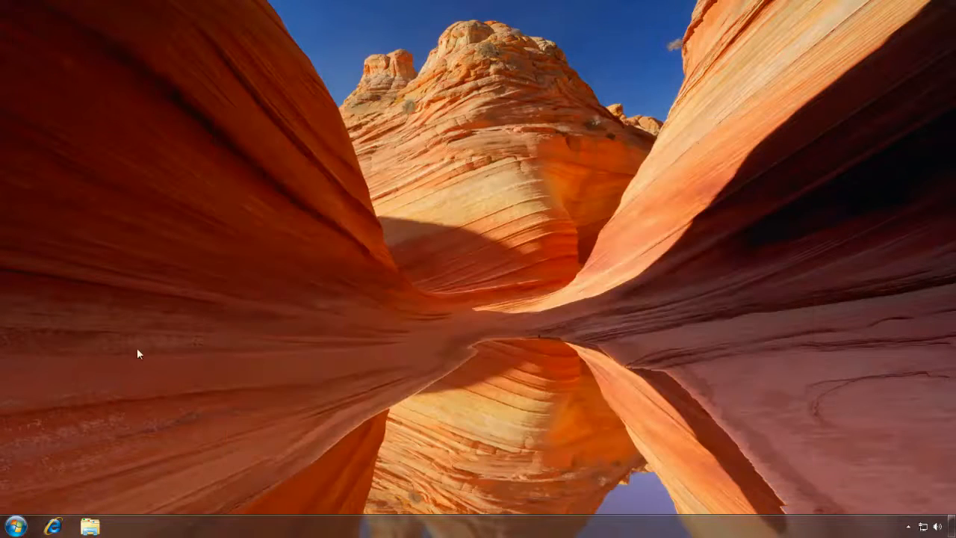
pyautogui.click(53, 526)
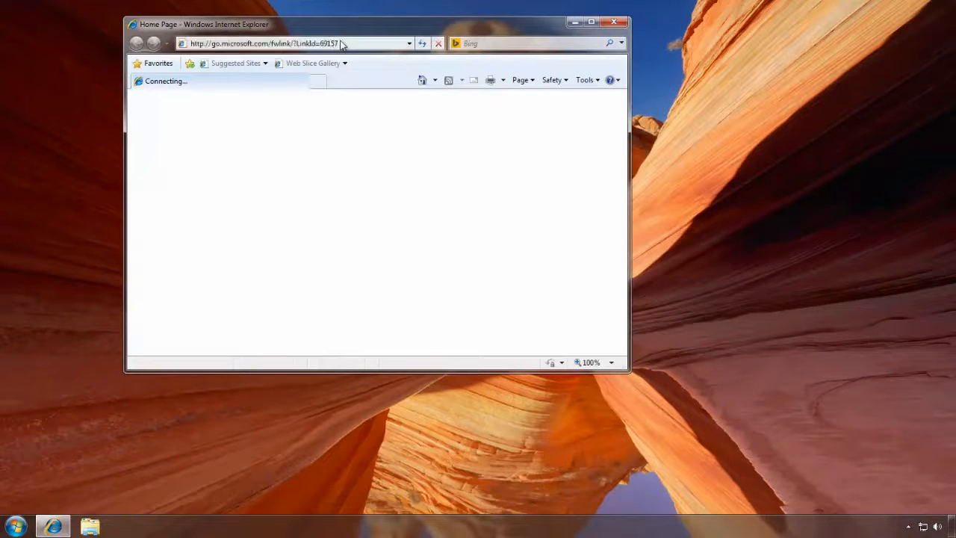
pyautogui.click(348, 42)
pyautogui.press('Escape')
pyautogui.press('Escape')
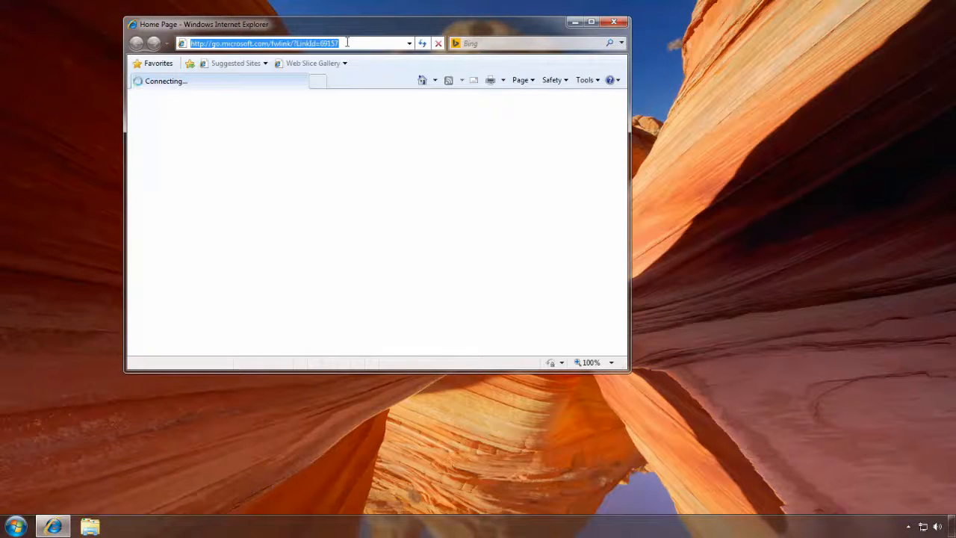
pyautogui.write('http://www.microsoft.com/en-us/download/details.aspx?id=16631')
pyautogui.press('Return')
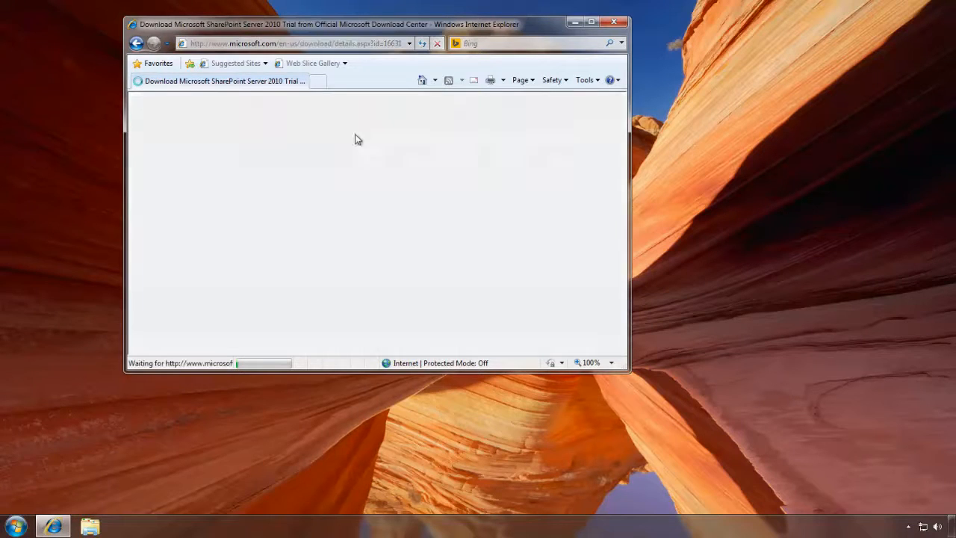
pyautogui.doubleClick(376, 23)
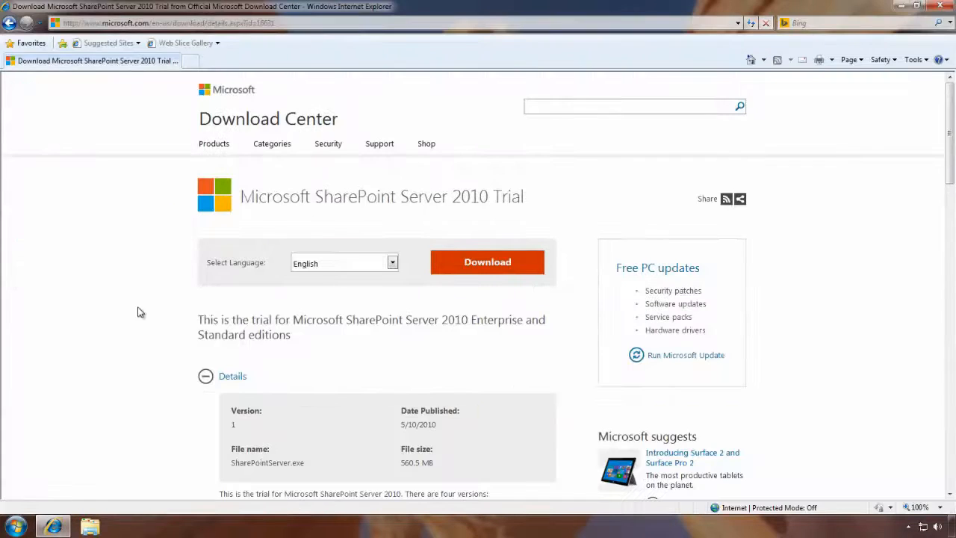
# Copy the trial product key listed under SharePoint Server 2010 for Internet Sites, Standard
pyautogui.moveTo(245, 195); pyautogui.dragTo(519, 212)
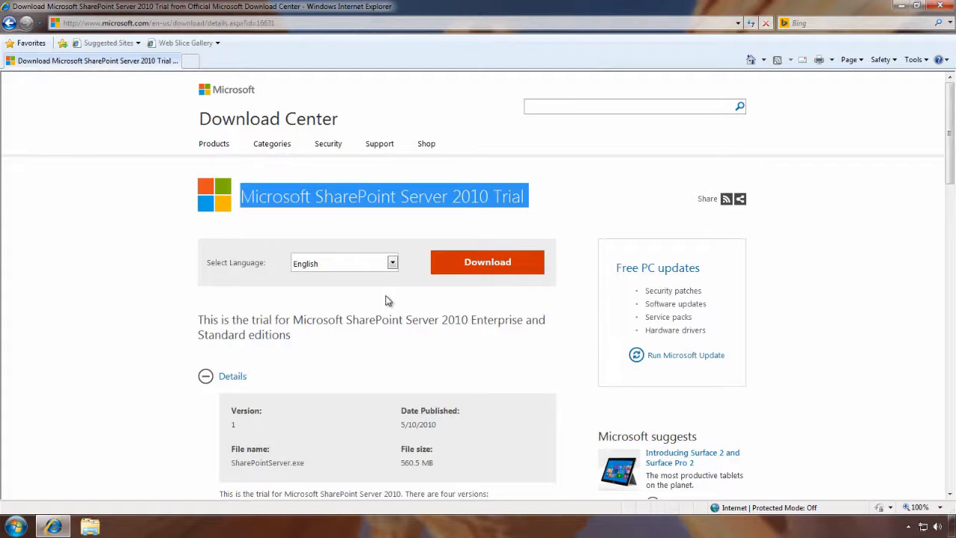
pyautogui.scroll(-4, 145, 313)
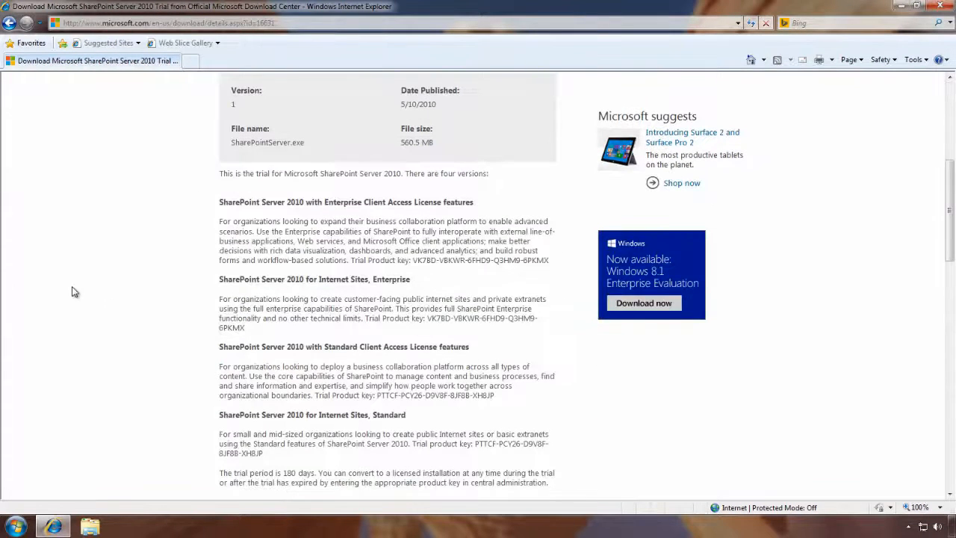
pyautogui.scroll(-2, 138, 299)
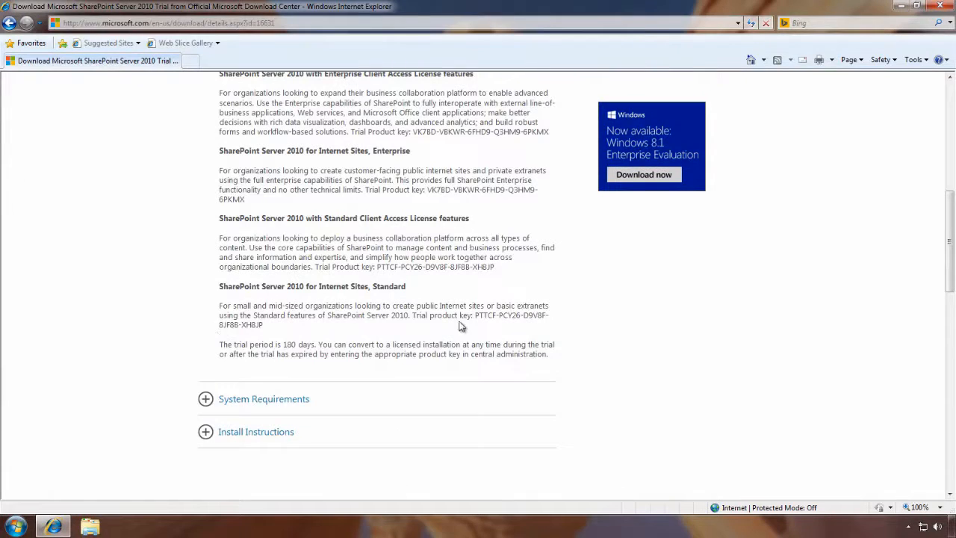
pyautogui.moveTo(479, 315); pyautogui.dragTo(297, 324)
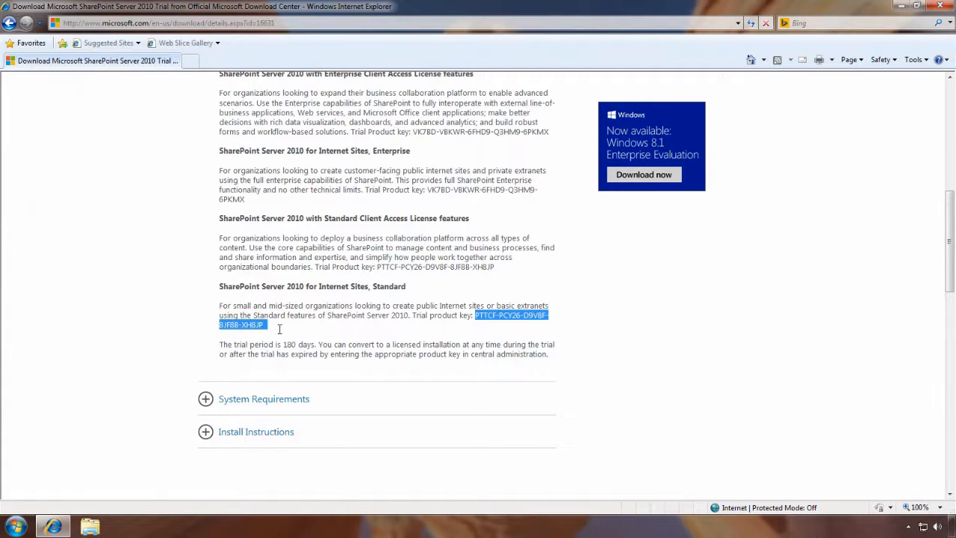
pyautogui.moveTo(266, 323); pyautogui.dragTo(257, 327)
pyautogui.rightClick(254, 322)
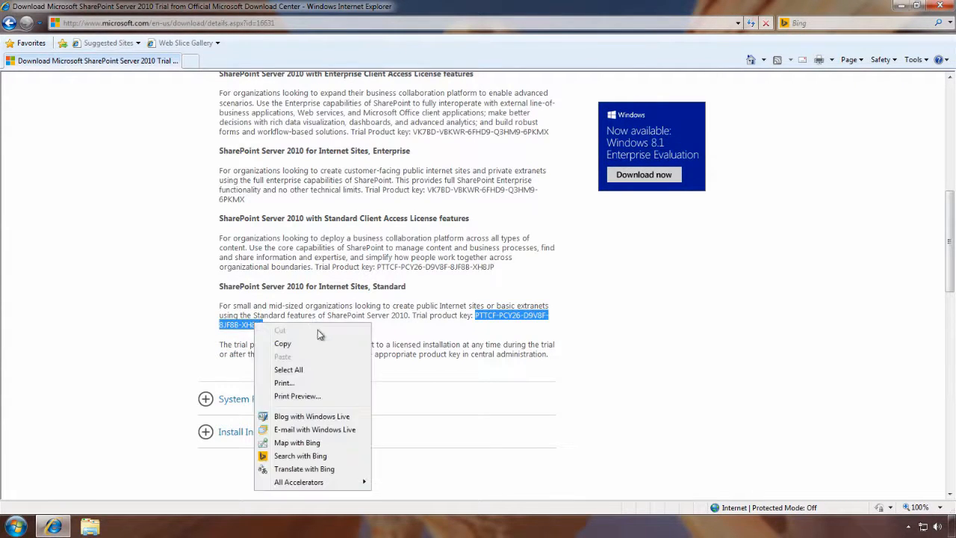
pyautogui.click(315, 342)
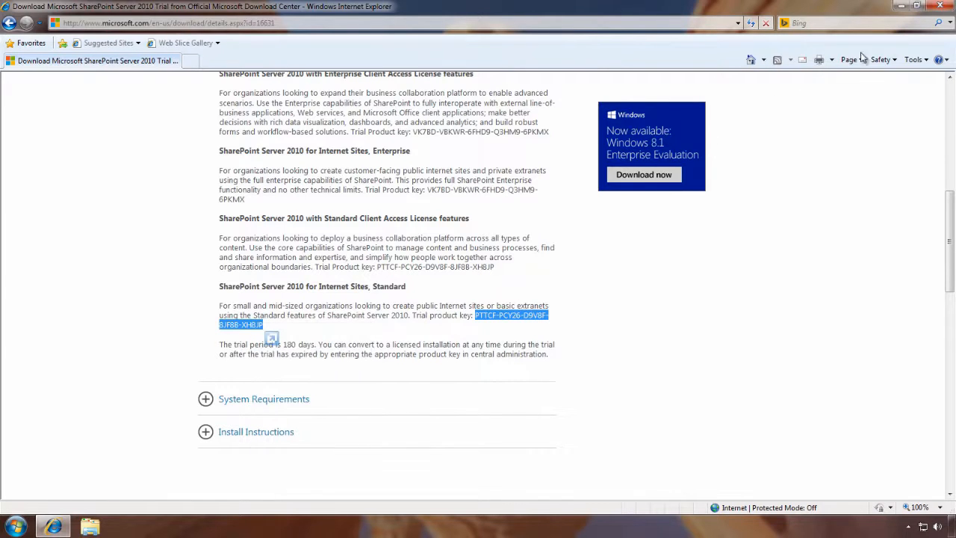
# Minimize the browser, create a new text document on the desktop, and open it in Notepad
pyautogui.click(901, 6)
pyautogui.rightClick(441, 137)
pyautogui.moveTo(471, 220)
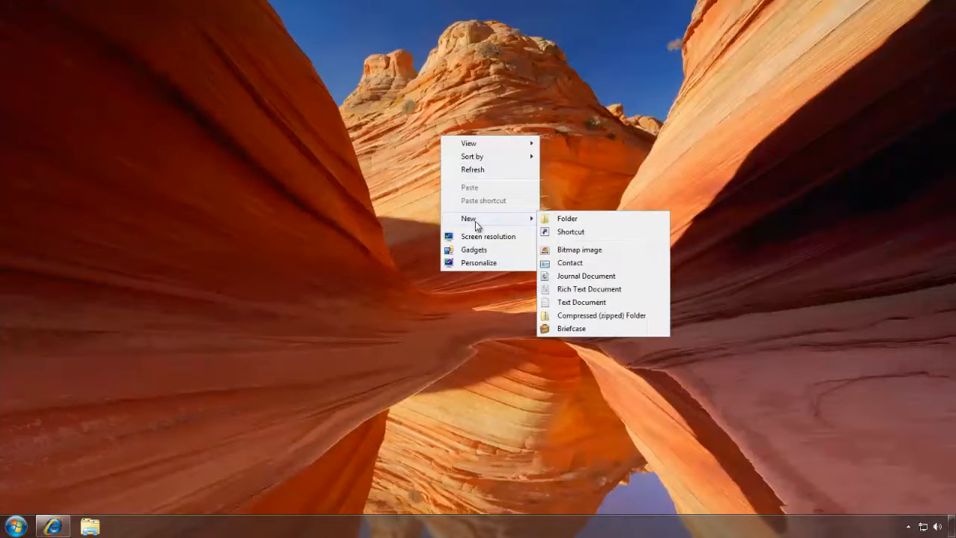
pyautogui.click(573, 300)
pyautogui.click(435, 153)
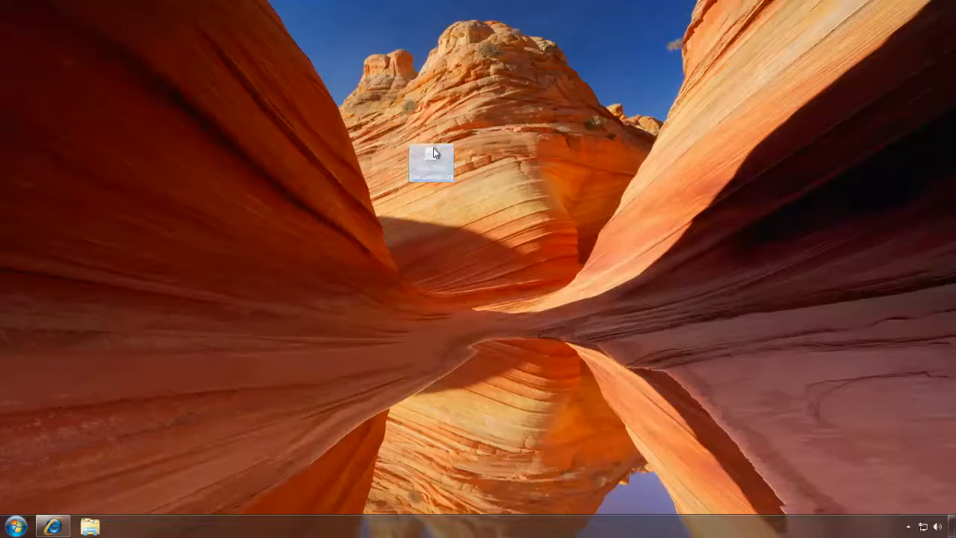
pyautogui.press('Return')
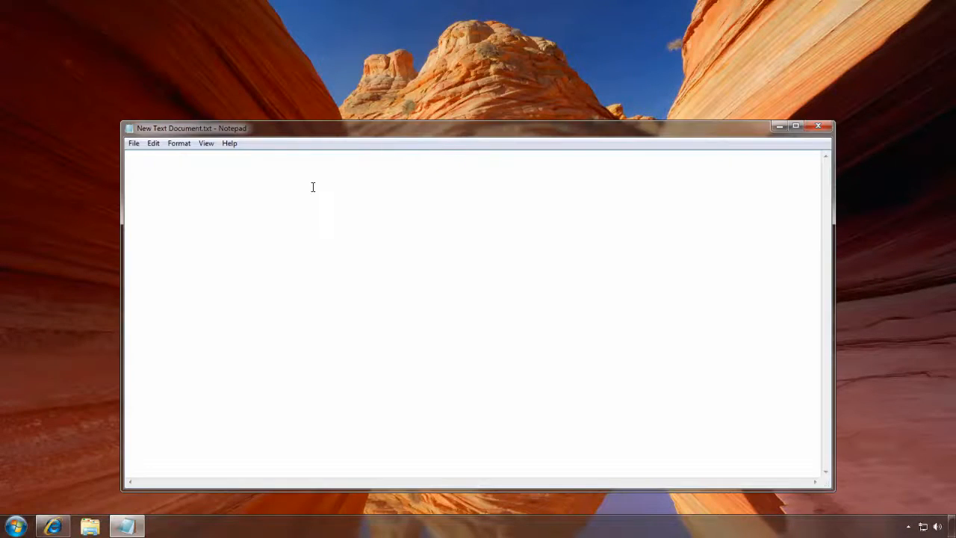
# Paste the trial product key into the text document, save and close it, and refresh the desktop
pyautogui.hotkey('ctrl', 'v')
pyautogui.click(819, 126)
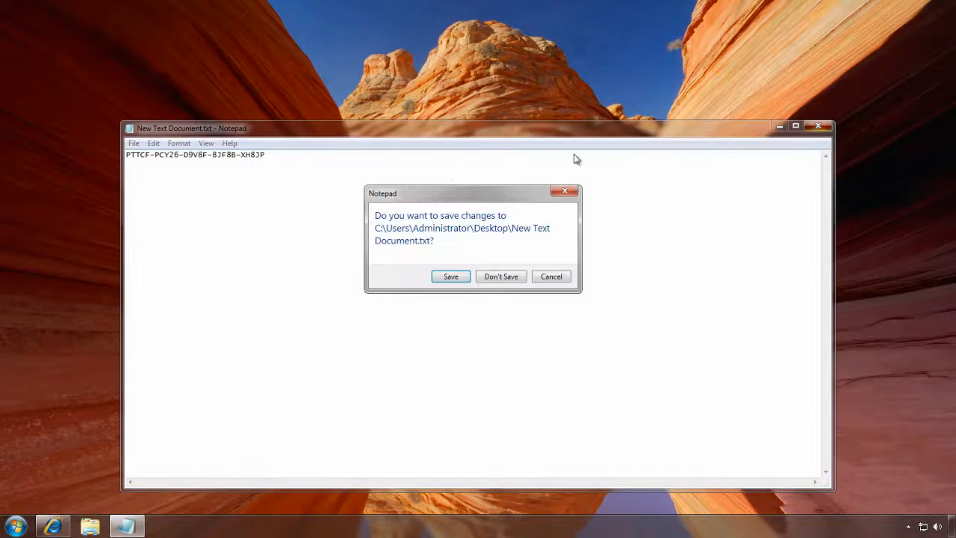
pyautogui.click(452, 276)
pyautogui.rightClick(202, 77)
pyautogui.click(239, 106)
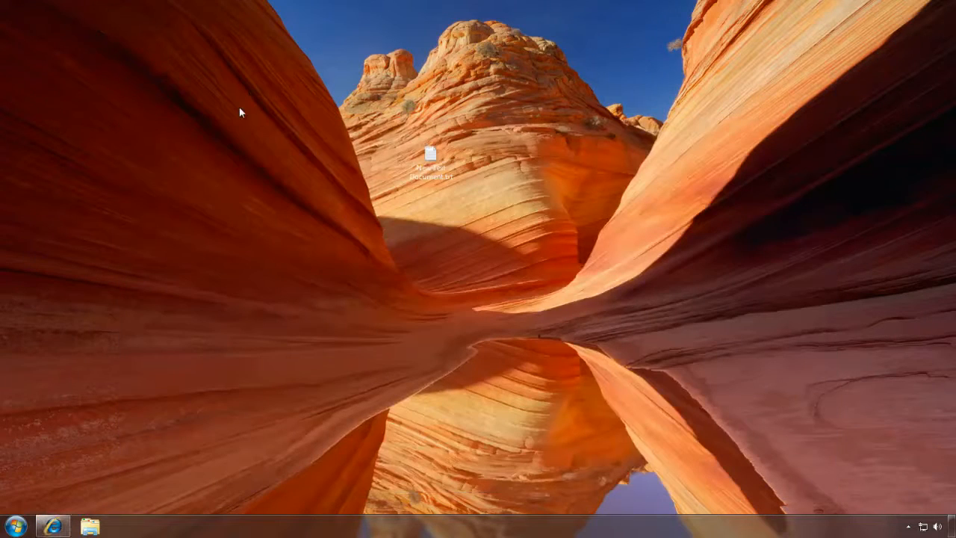
# Return to the SharePoint Server 2010 trial page in the browser and look over its download section and edition details
pyautogui.click(52, 527)
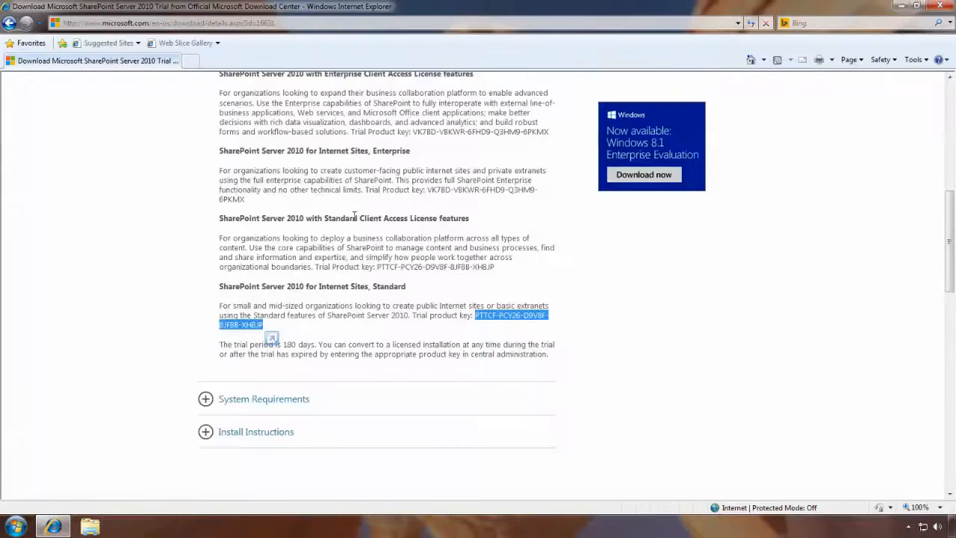
pyautogui.scroll(10, 159, 256)
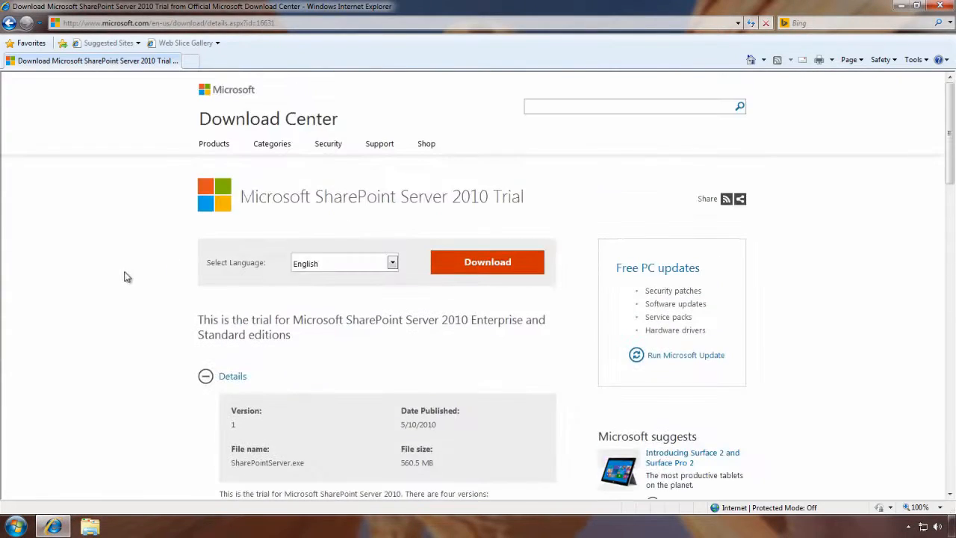
pyautogui.scroll(-6, 132, 291)
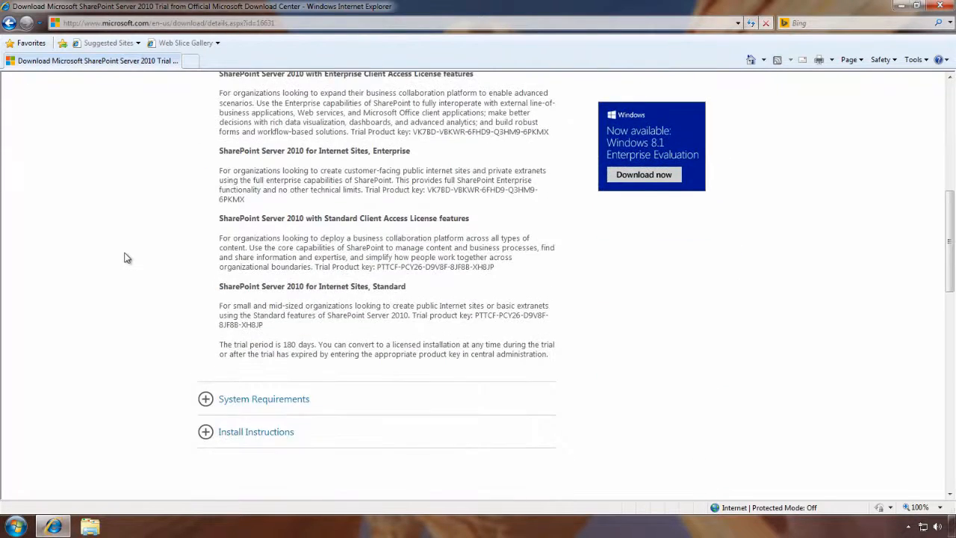
pyautogui.scroll(7, 124, 273)
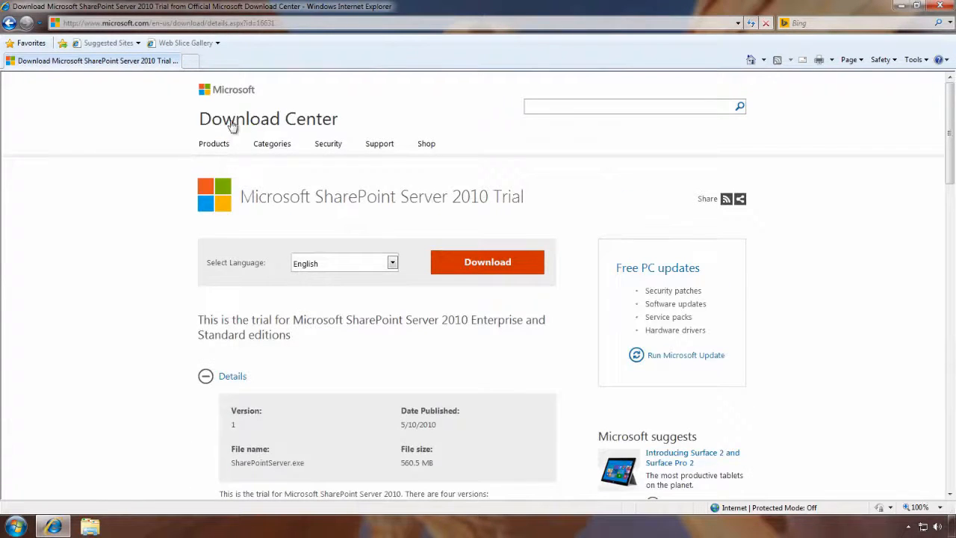
# Minimize the browser and open the C:\SharePointSetup folder to examine the setup files in it
pyautogui.click(902, 6)
pyautogui.press('super+e')
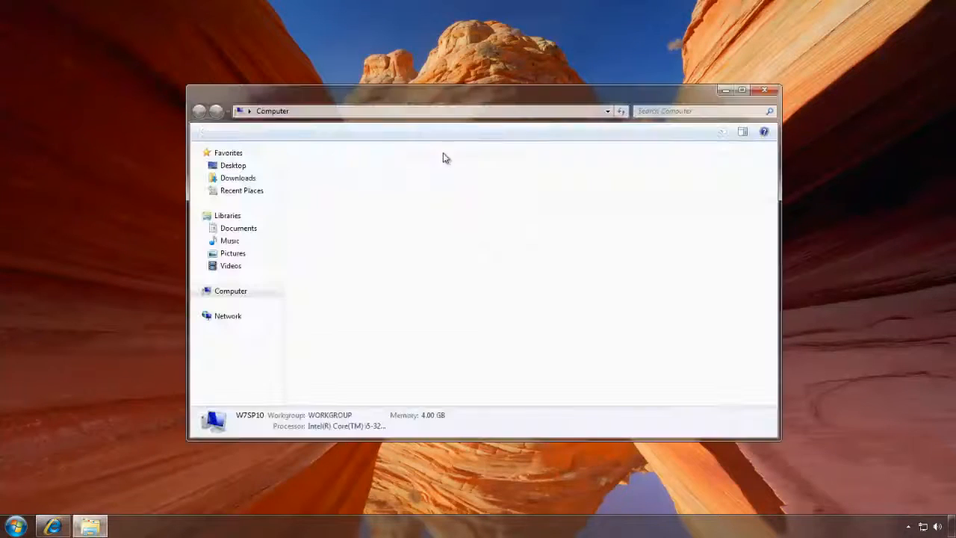
pyautogui.doubleClick(340, 181)
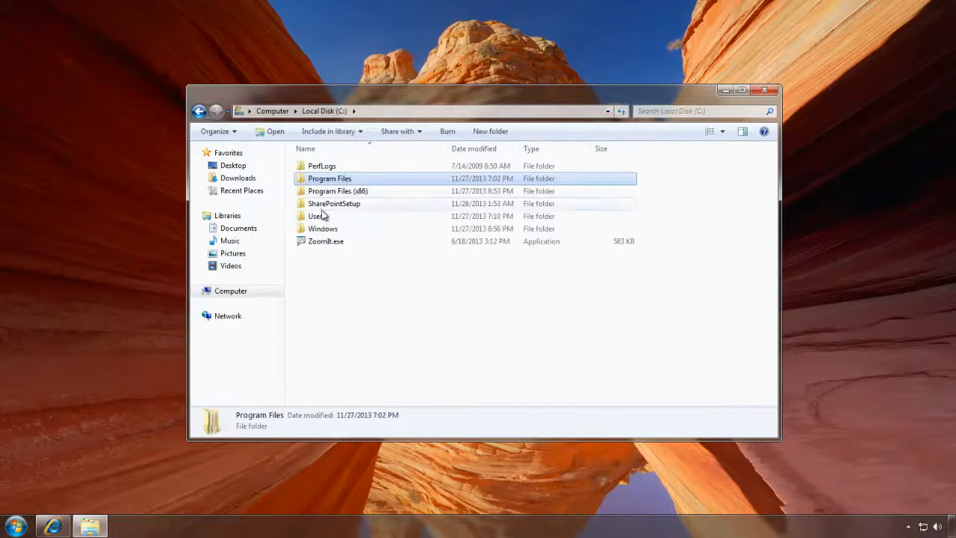
pyautogui.doubleClick(329, 204)
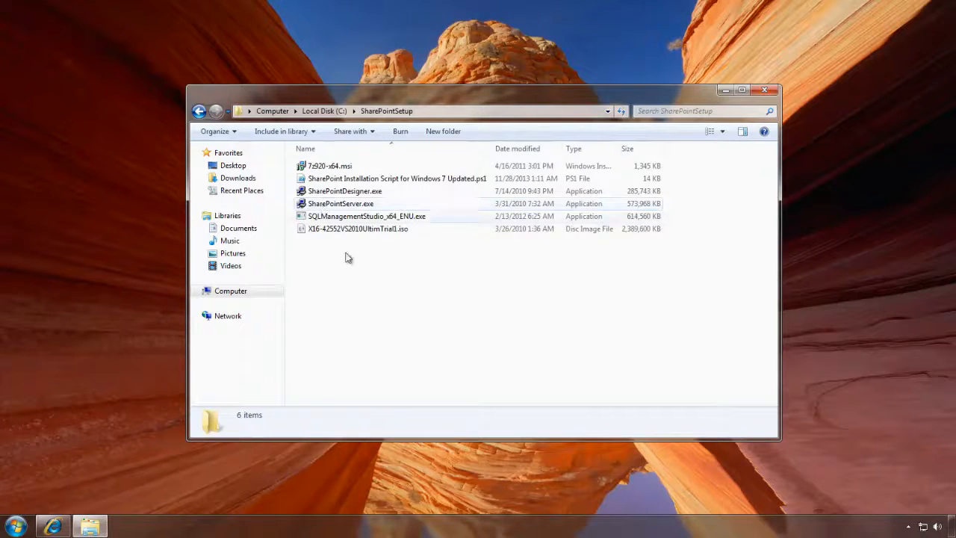
pyautogui.click(351, 204)
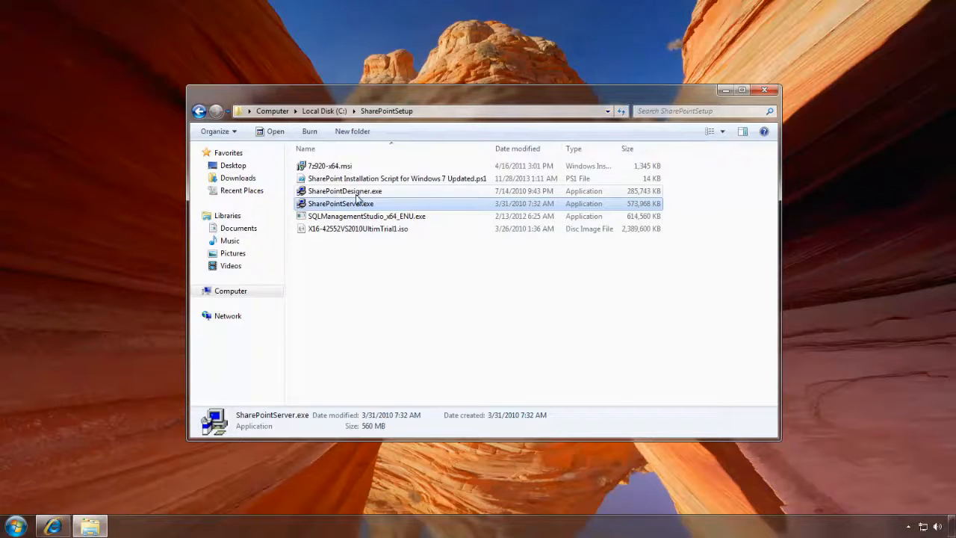
pyautogui.moveTo(346, 275); pyautogui.dragTo(322, 162)
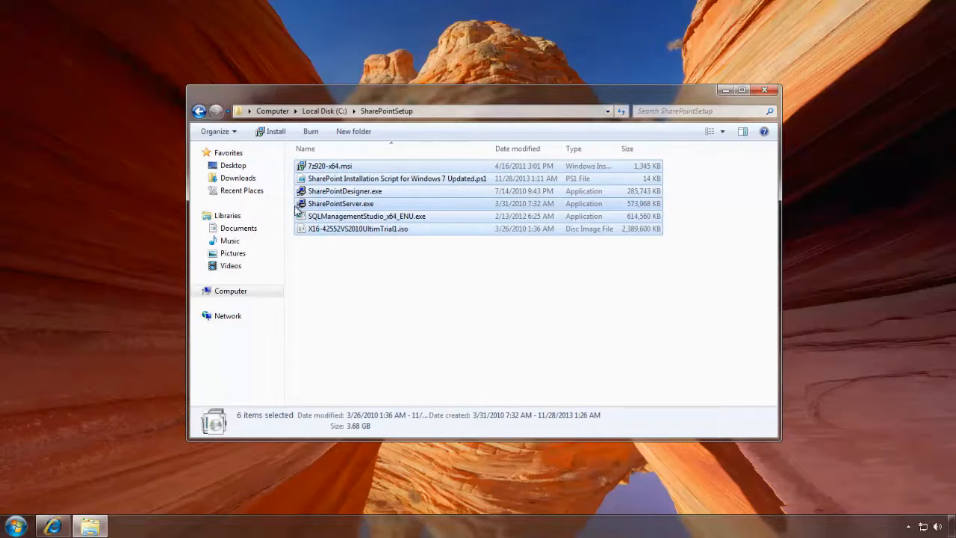
pyautogui.click(302, 206)
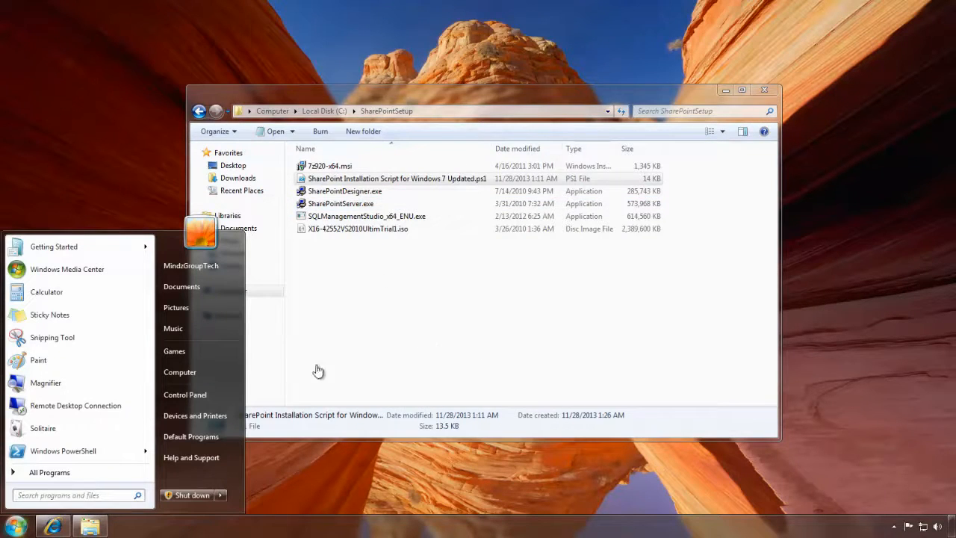
# Open Windows PowerShell, run Set-ExecutionPolicy -ExecutionPolicy Unrestricted, and confirm the policy change with Y
pyautogui.click(64, 452)
pyautogui.moveTo(260, 43); pyautogui.dragTo(459, 254)
pyautogui.write('Set-Ex')
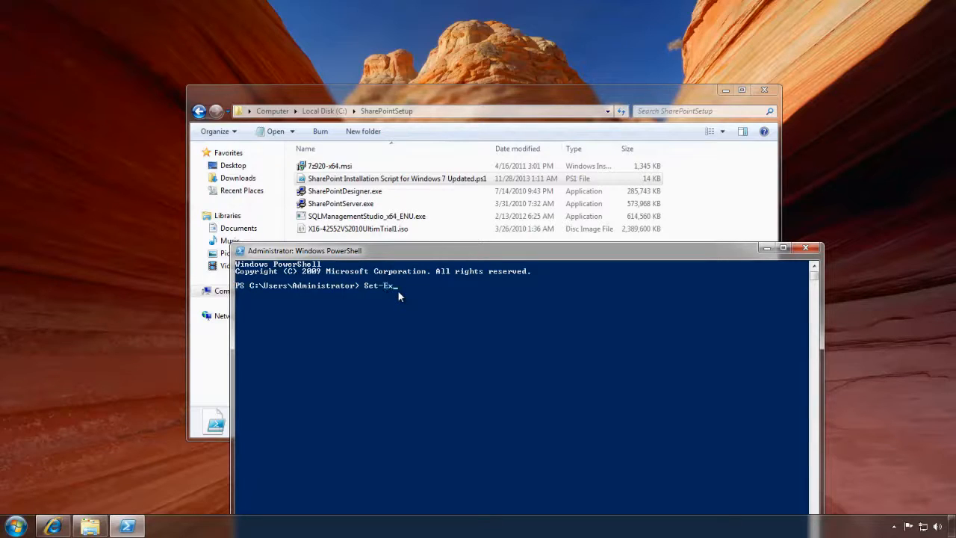
pyautogui.press('Tab')
pyautogui.write('-ExecutionPolicy -E')
pyautogui.press('Tab')
pyautogui.write('Unres')
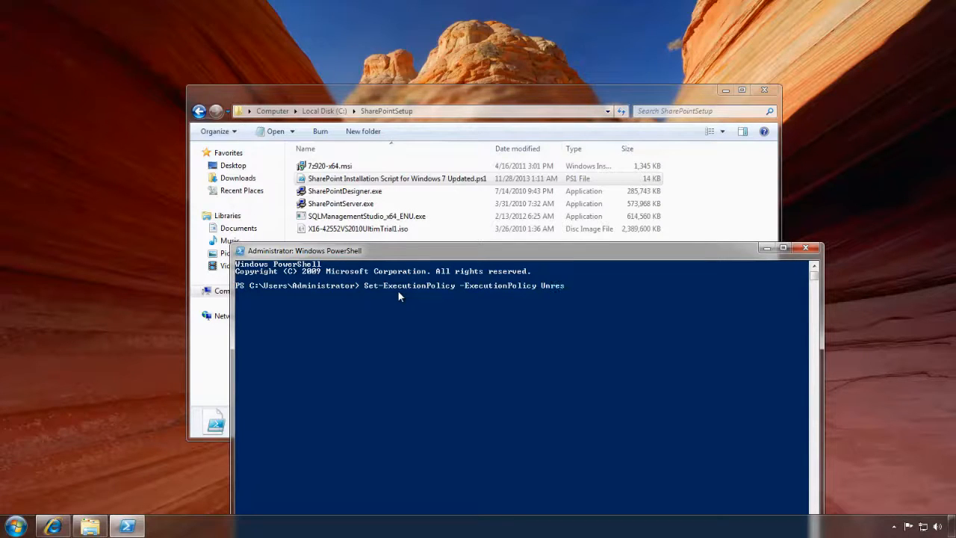
pyautogui.write('tricted')
pyautogui.press('Return')
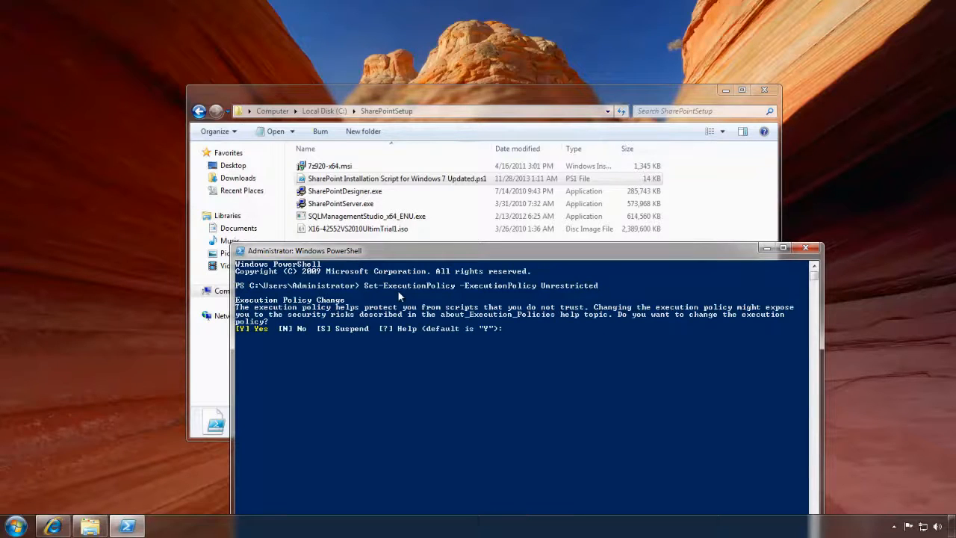
pyautogui.write('A')
pyautogui.press('Return')
pyautogui.write('Y')
pyautogui.press('Return')
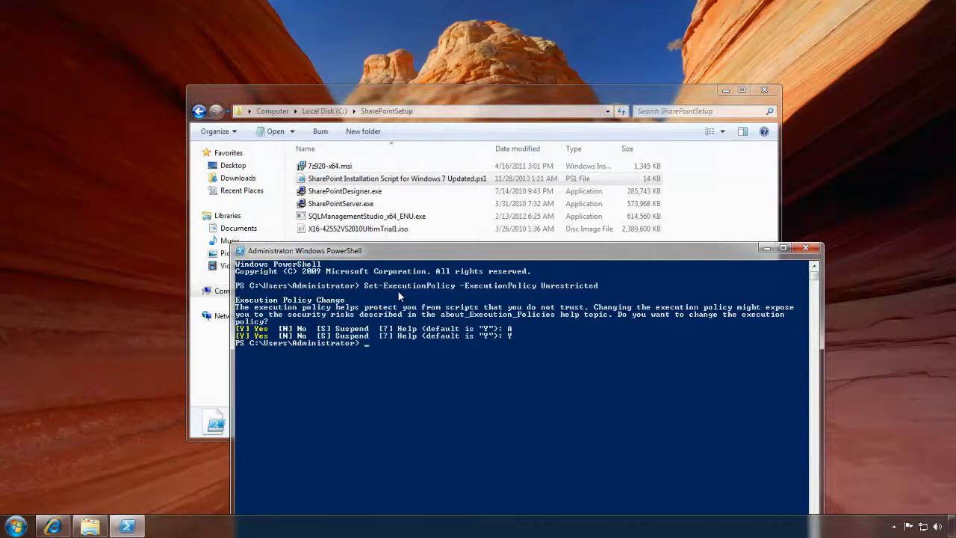
# Try to run "SharePoint Installation Script for Windows 7 Updated.ps1" in PowerShell using its full C:\SharePointSetup path prefixed with ./
pyautogui.click(381, 184)
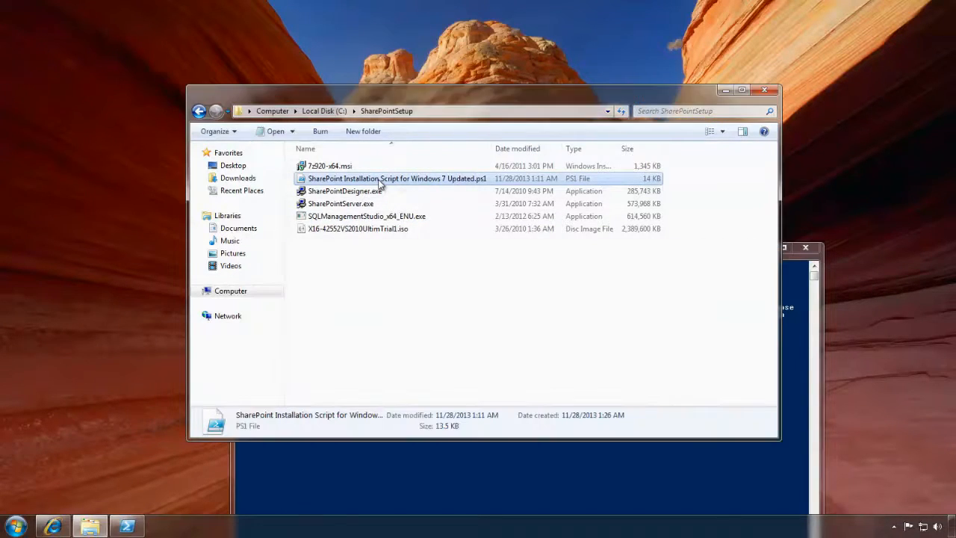
pyautogui.keyDown('ctrl'); pyautogui.click(373, 203); pyautogui.keyUp('ctrl')
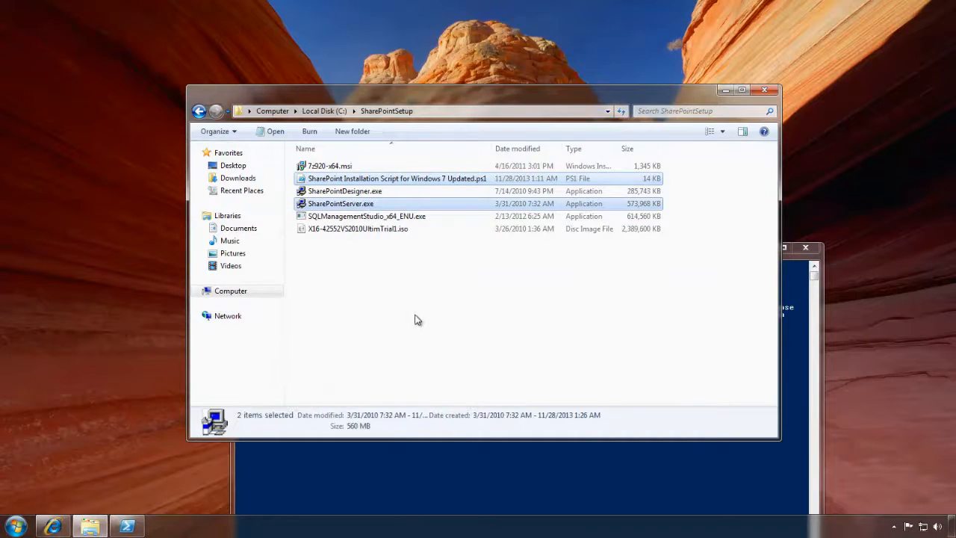
pyautogui.moveTo(394, 97); pyautogui.dragTo(230, 33)
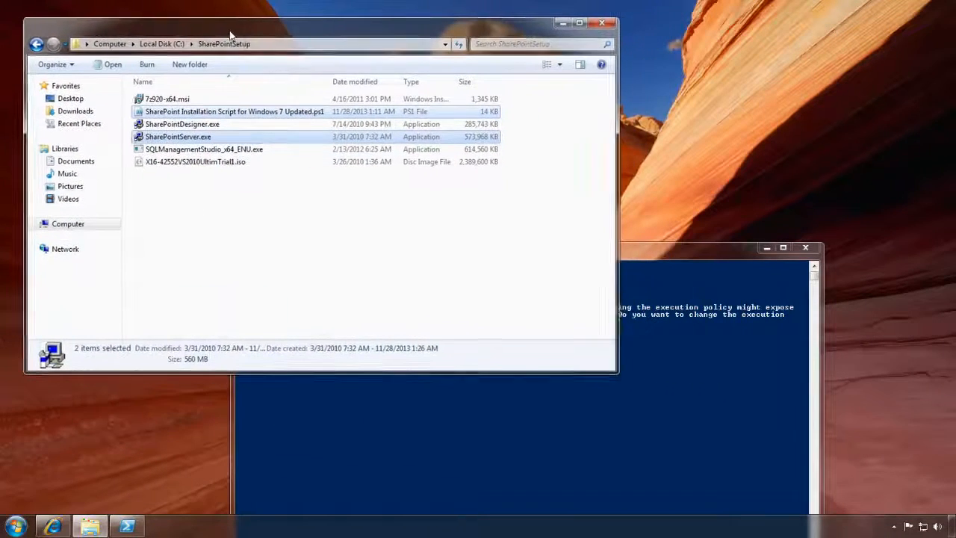
pyautogui.click(643, 259)
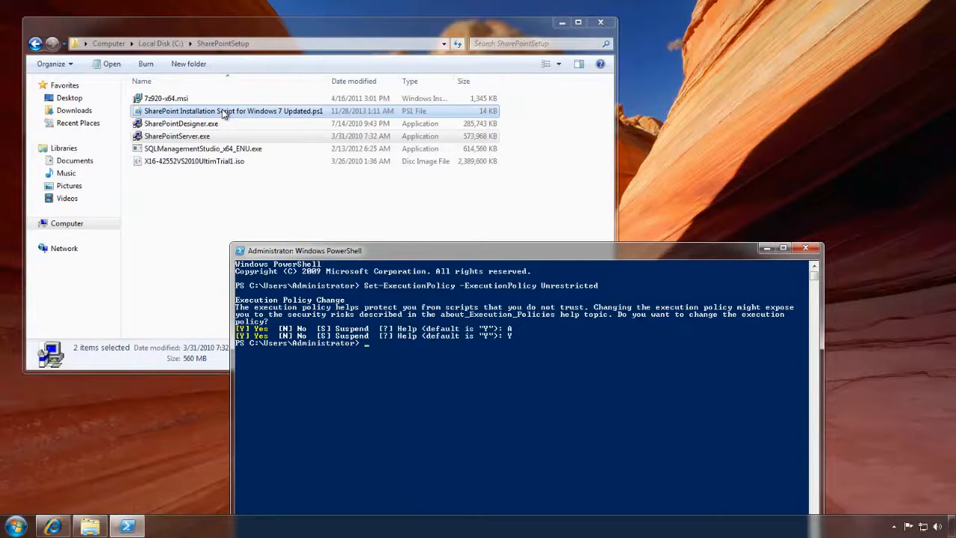
pyautogui.moveTo(223, 113); pyautogui.dragTo(441, 345)
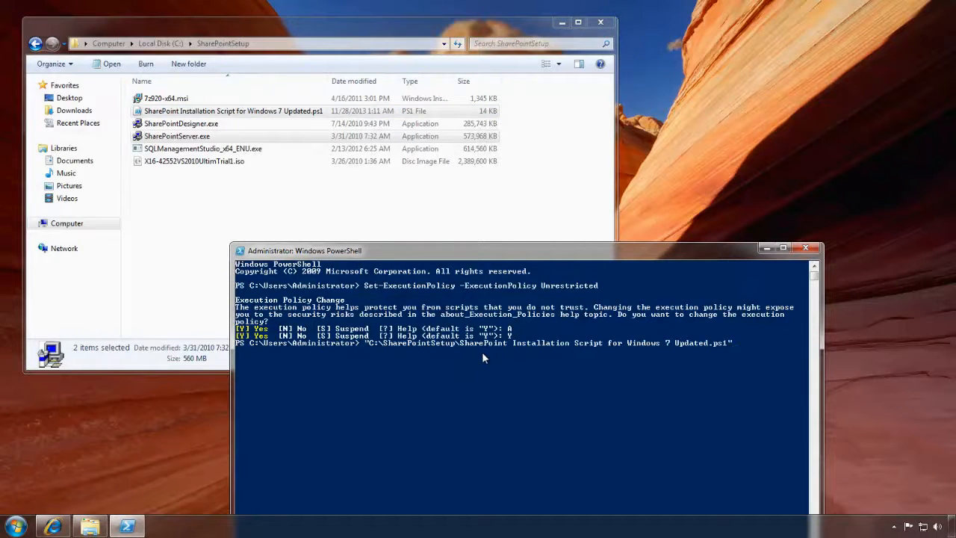
pyautogui.write('./')
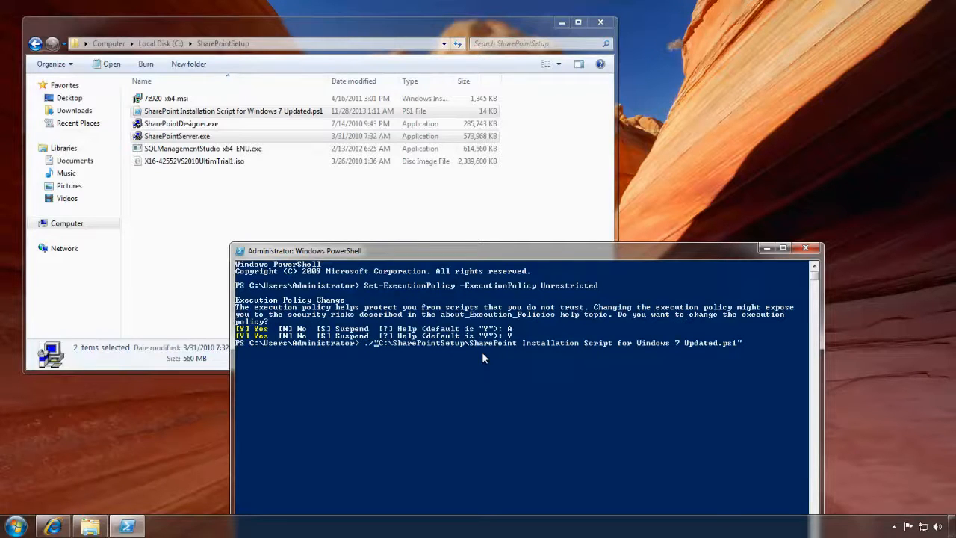
pyautogui.press('Return')
pyautogui.press('Up')
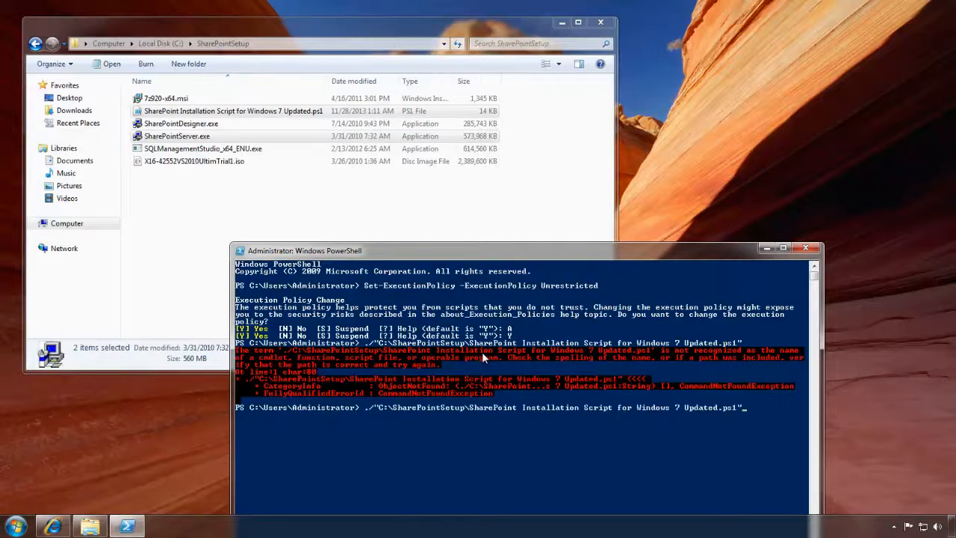
pyautogui.press('Home')
pyautogui.press('Right')
pyautogui.press('Right')
pyautogui.press('Delete')
pyautogui.press('Delete')
pyautogui.press('Delete')
pyautogui.press('Delete')
pyautogui.press('Delete')
pyautogui.press('Delete')
pyautogui.press('Delete')
pyautogui.press('Delete')
pyautogui.press('Delete')
pyautogui.press('Delete')
pyautogui.press('Delete')
pyautogui.press('Delete')
pyautogui.press('Delete')
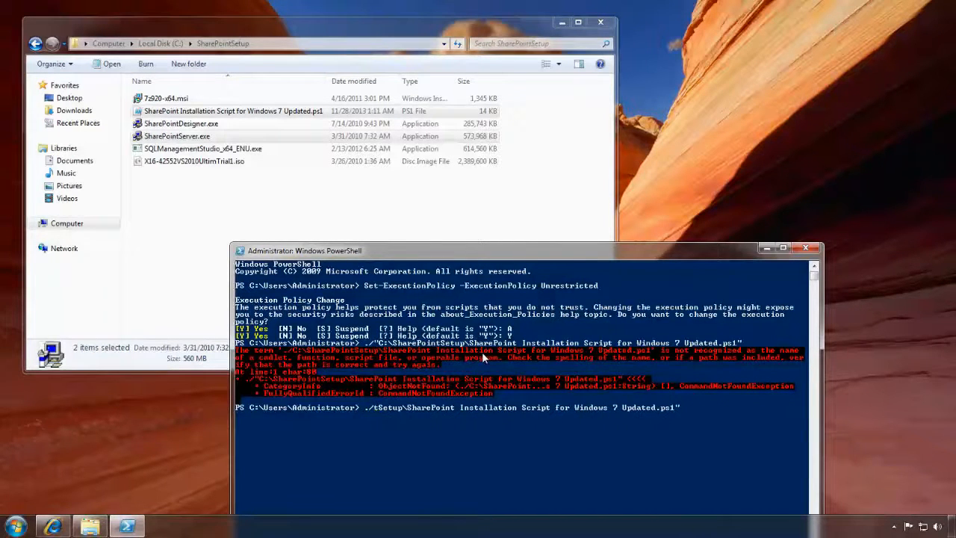
pyautogui.press('Delete')
pyautogui.press('Delete')
pyautogui.press('Delete')
pyautogui.press('Delete')
pyautogui.press('Delete')
pyautogui.press('Delete')
pyautogui.press('Delete')
pyautogui.press('Delete')
pyautogui.press('Delete')
pyautogui.press('Delete')
pyautogui.press('Delete')
pyautogui.press('Delete')
pyautogui.press('Delete')
pyautogui.press('Delete')
pyautogui.press('Delete')
pyautogui.press('Delete')
pyautogui.press('Delete')
pyautogui.press('Delete')
pyautogui.press('Delete')
pyautogui.press('Delete')
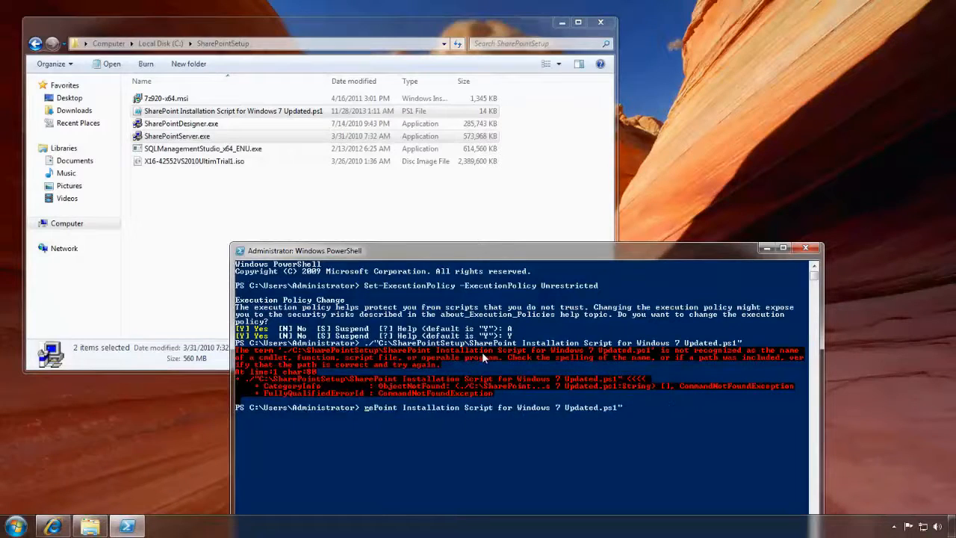
pyautogui.press('Delete')
pyautogui.press('Delete')
pyautogui.press('Delete')
pyautogui.press('Delete')
pyautogui.press('Delete')
pyautogui.press('Delete')
pyautogui.press('Delete')
pyautogui.press('Delete')
pyautogui.press('Delete')
pyautogui.press('Delete')
pyautogui.press('Delete')
pyautogui.press('Delete')
pyautogui.press('Delete')
pyautogui.press('Delete')
pyautogui.press('Delete')
pyautogui.press('Delete')
pyautogui.press('Delete')
pyautogui.press('Delete')
pyautogui.press('Delete')
pyautogui.press('Delete')
# Change the PowerShell working directory to C:\SharePointSetup and list the folder's contents
pyautogui.write('c')
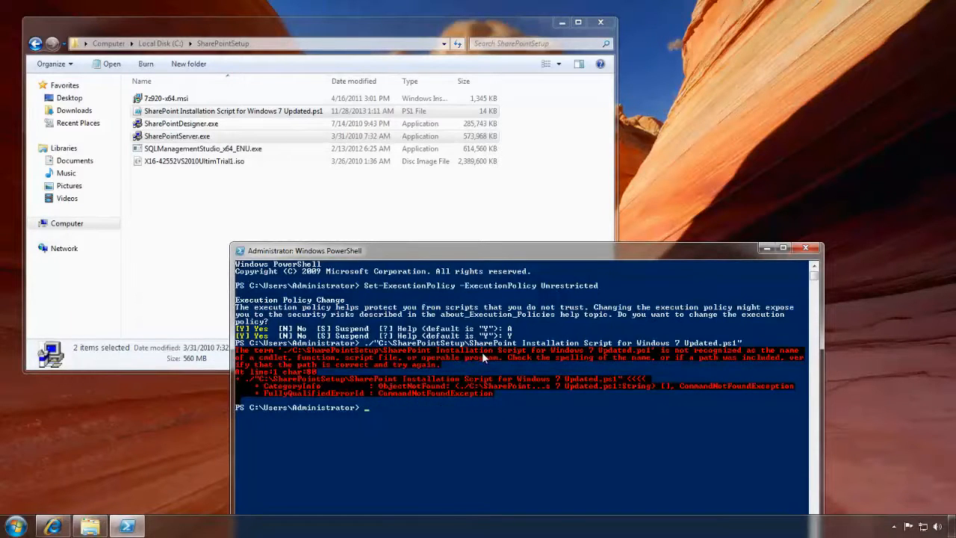
pyautogui.write(':')
pyautogui.press('Return')
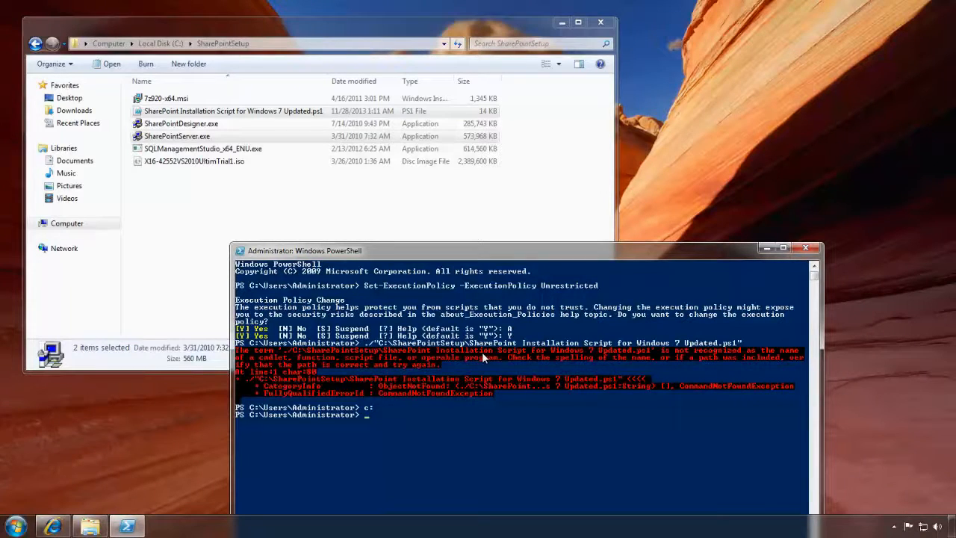
pyautogui.write('cd\\')
pyautogui.press('Return')
pyautogui.write('cdSh')
pyautogui.press('BackSpace')
pyautogui.press('BackSpace')
pyautogui.write('.\\Sh')
pyautogui.press('Tab')
pyautogui.press('Return')
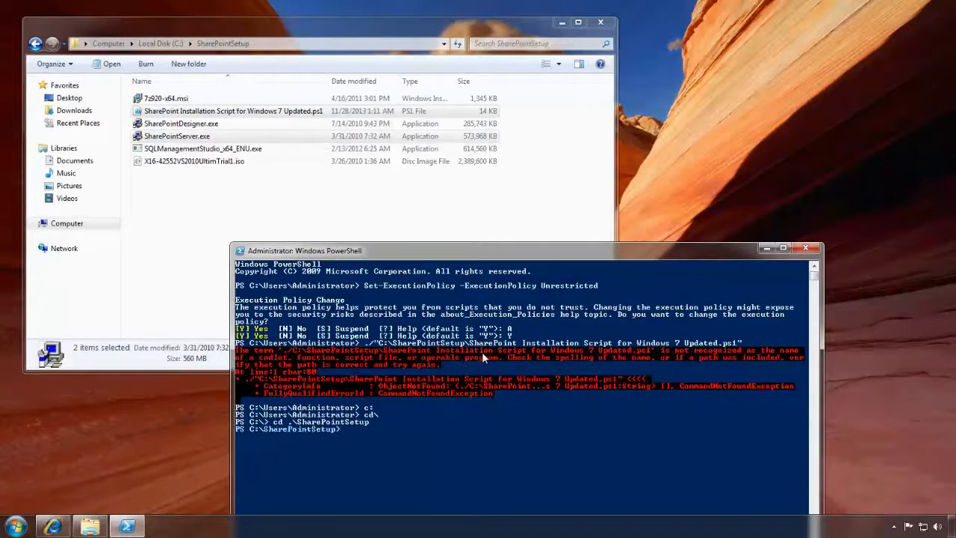
pyautogui.write('ls')
pyautogui.press('Return')
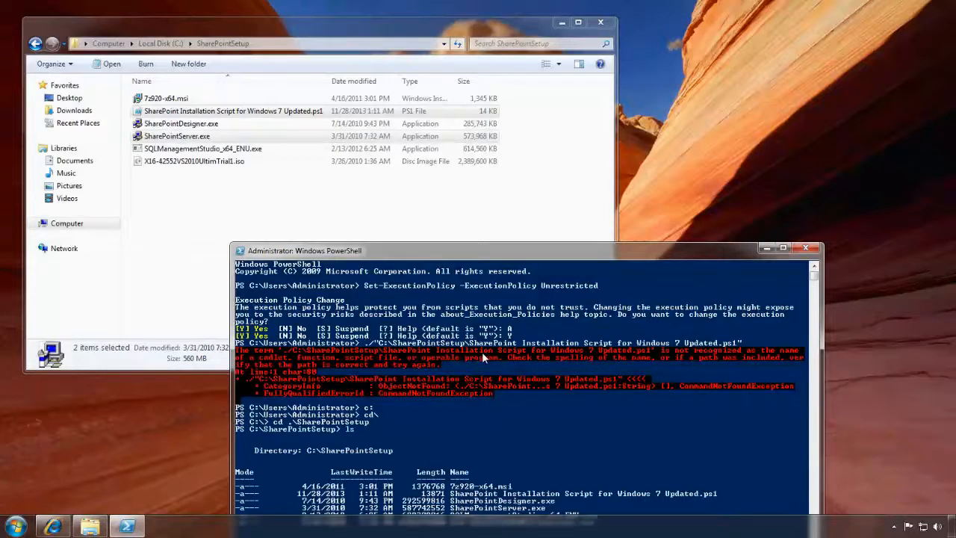
pyautogui.moveTo(525, 250); pyautogui.dragTo(578, 81)
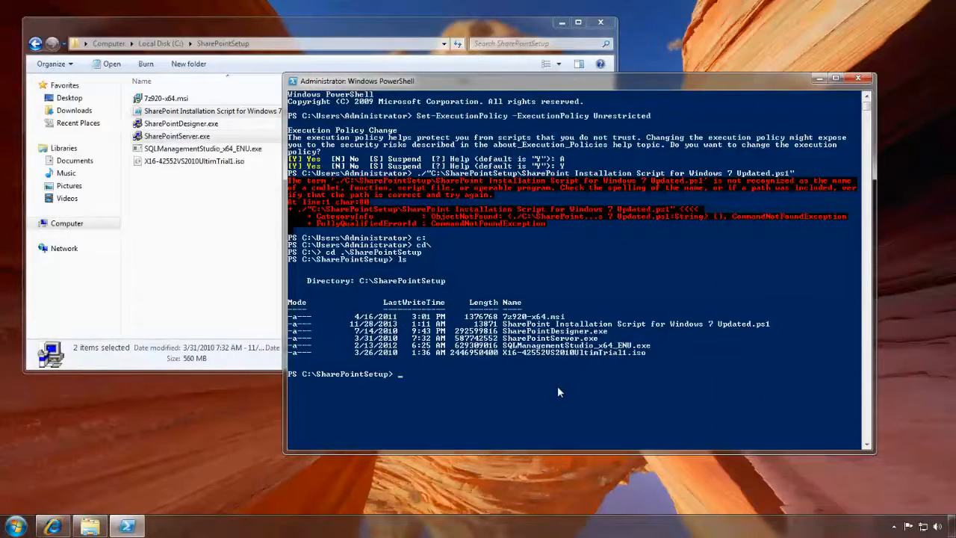
# Run "SharePoint Installation Script for Windows 7 Updated.ps1" from the current folder and give C:\SharePointSetup as the setup directory path
pyautogui.write('.\\Sh')
pyautogui.press('Tab')
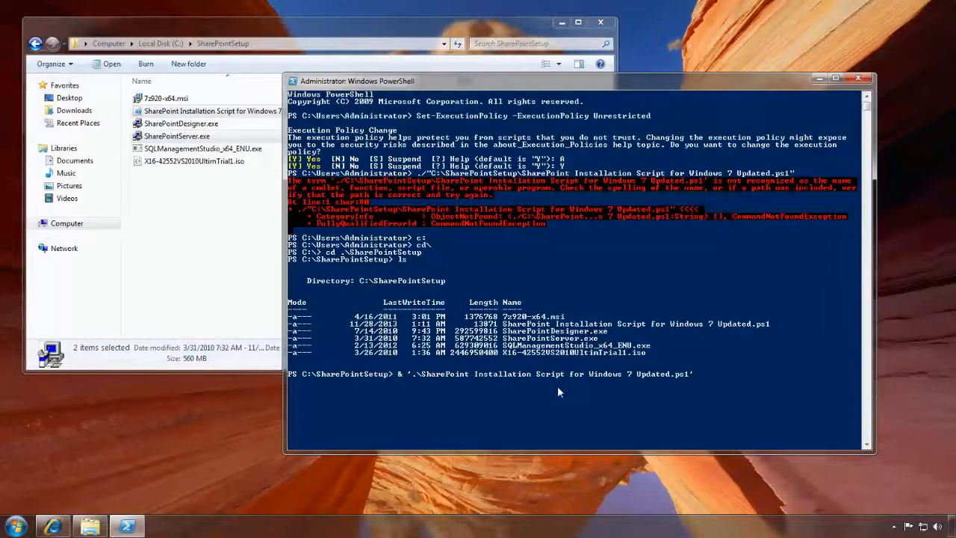
pyautogui.press('Return')
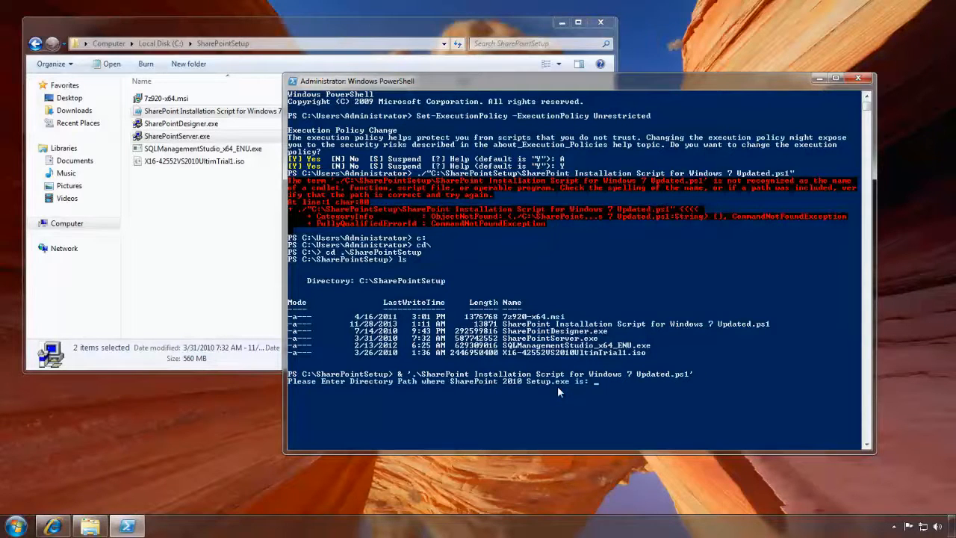
pyautogui.write('C:\\SharePointSetup')
pyautogui.press('Return')
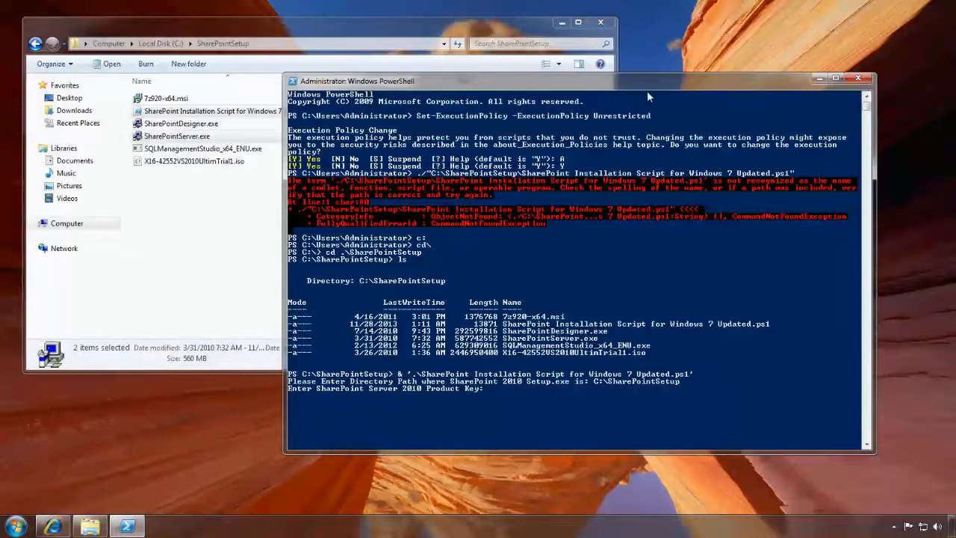
# Close the folder window, copy the trial product key from the desktop text document, and submit it as the script's SharePoint Server 2010 product key
pyautogui.click(600, 22)
pyautogui.click(819, 79)
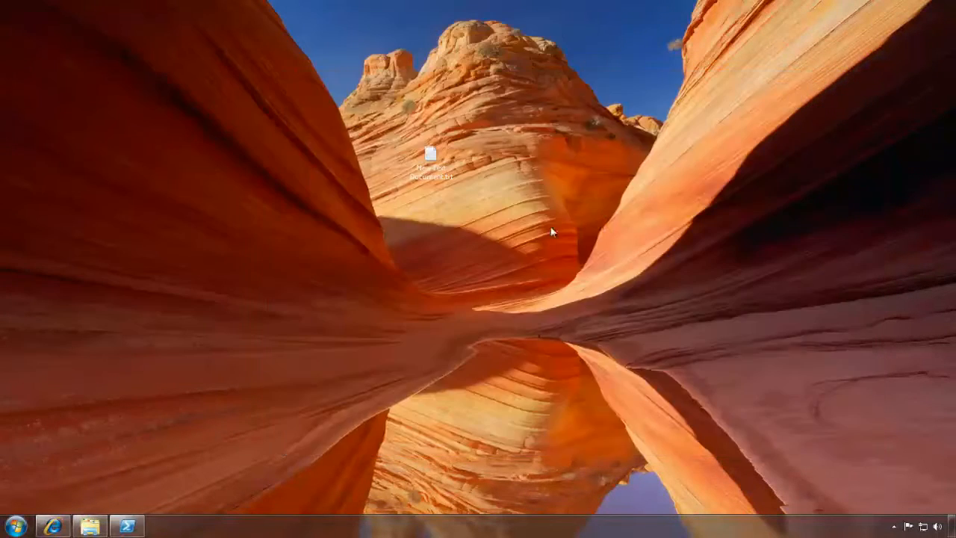
pyautogui.doubleClick(429, 159)
pyautogui.hotkey('ctrl', 'a')
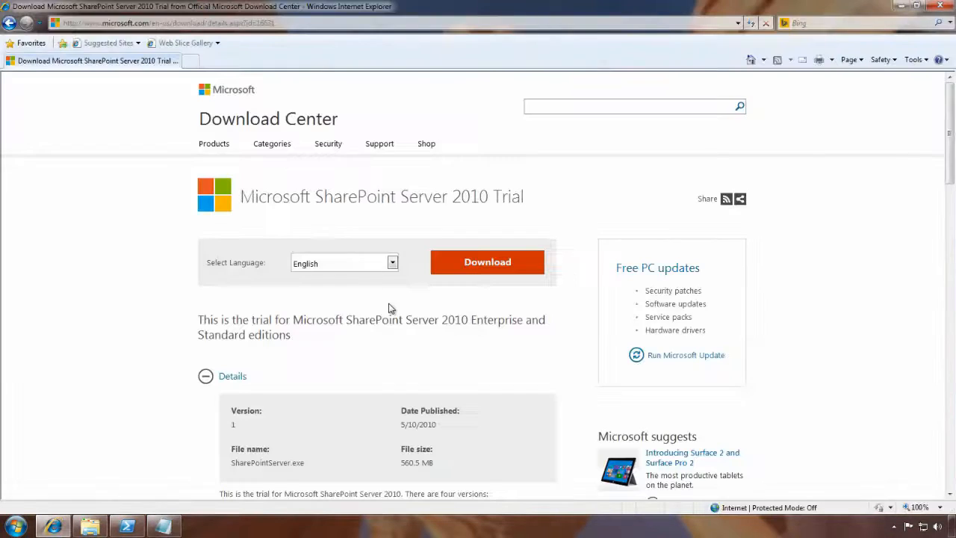
pyautogui.click(119, 528)
pyautogui.rightClick(492, 404)
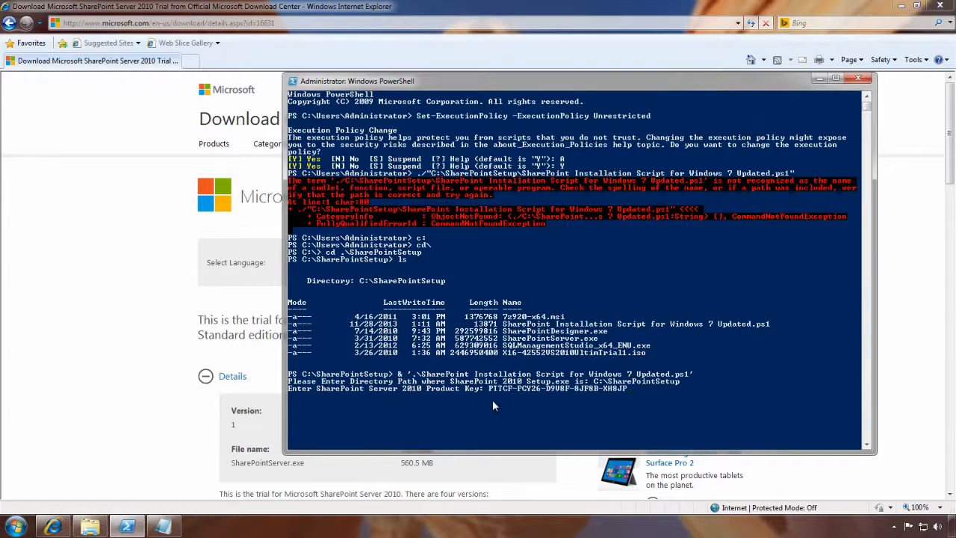
pyautogui.press('Return')
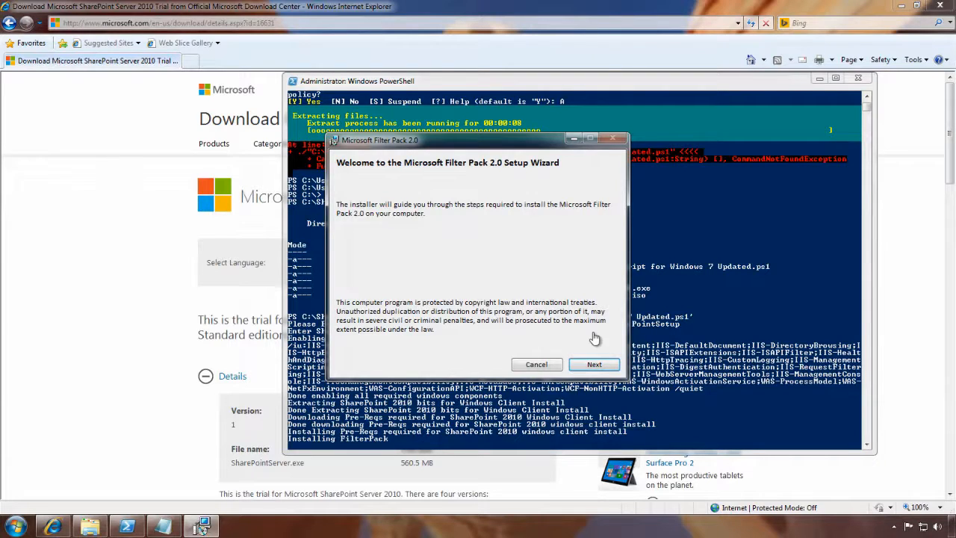
# Accept the license terms in the Microsoft Filter Pack 2.0 wizard, start its installation and move its window aside
pyautogui.click(591, 364)
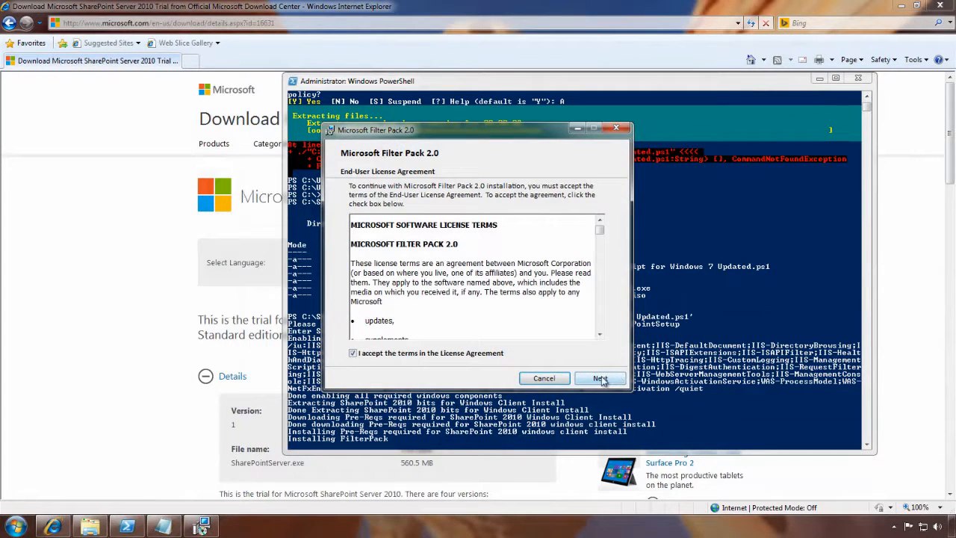
pyautogui.click(600, 379)
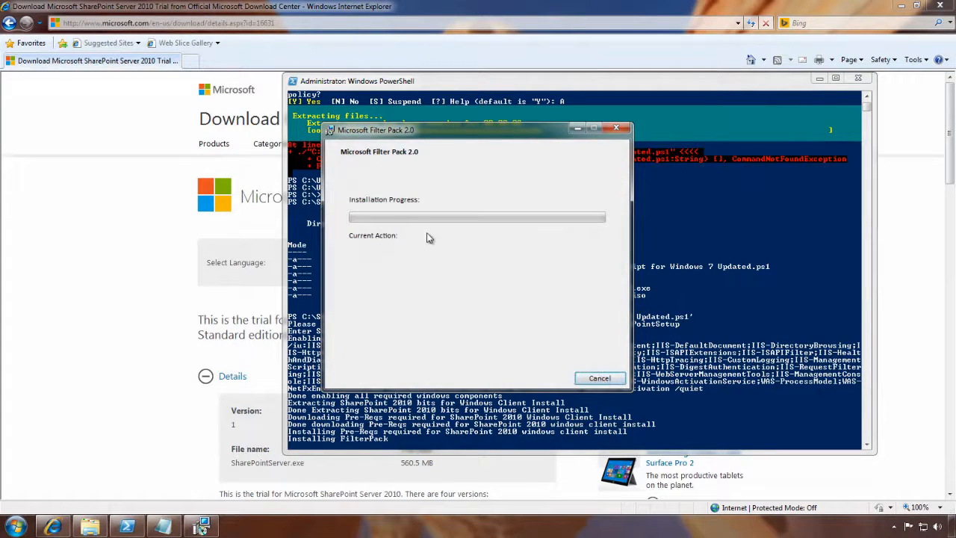
pyautogui.moveTo(429, 135); pyautogui.dragTo(525, 125)
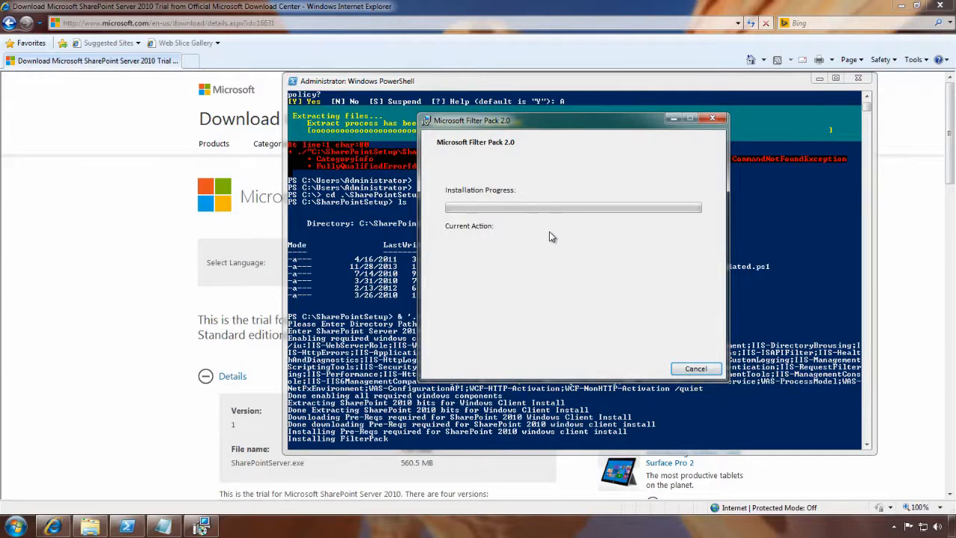
# Accept the license and complete the installation of Microsoft Sync Framework Runtime v1.0 (x64)
pyautogui.click(594, 365)
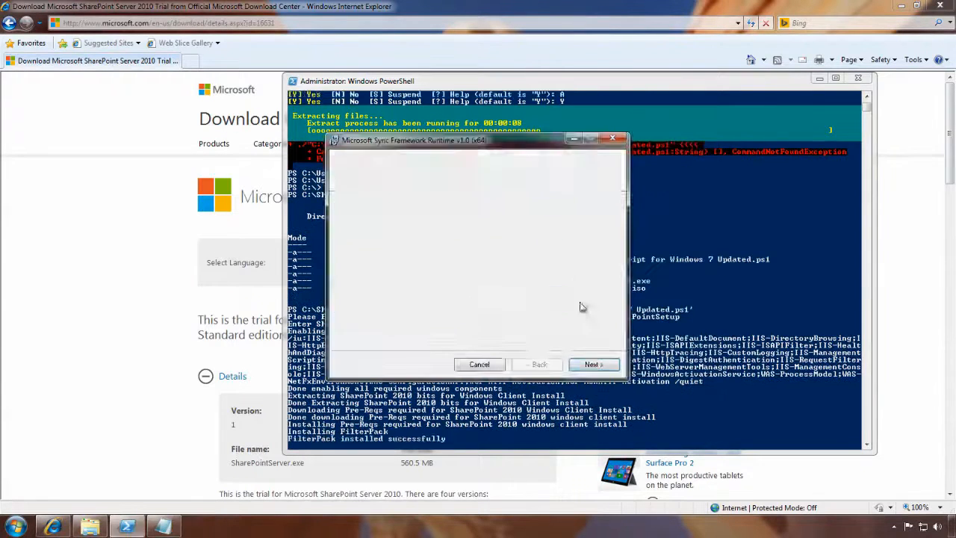
pyautogui.click(460, 339)
pyautogui.click(594, 365)
pyautogui.click(592, 365)
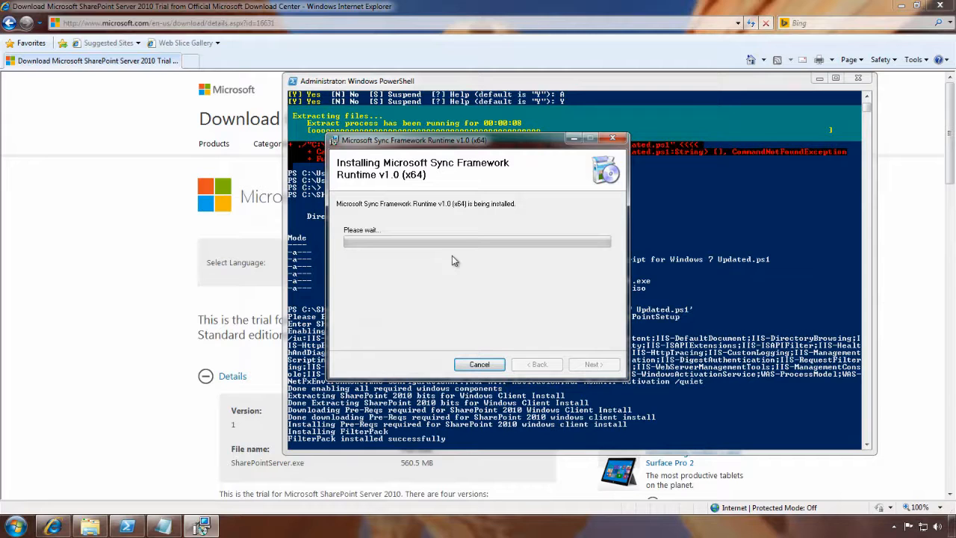
pyautogui.click(594, 365)
# Go through the Microsoft SQL Server 2008 Native Client setup wizard and complete its installation
pyautogui.click(516, 357)
pyautogui.click(517, 357)
pyautogui.click(369, 228)
pyautogui.click(412, 268)
pyautogui.click(519, 358)
pyautogui.click(517, 358)
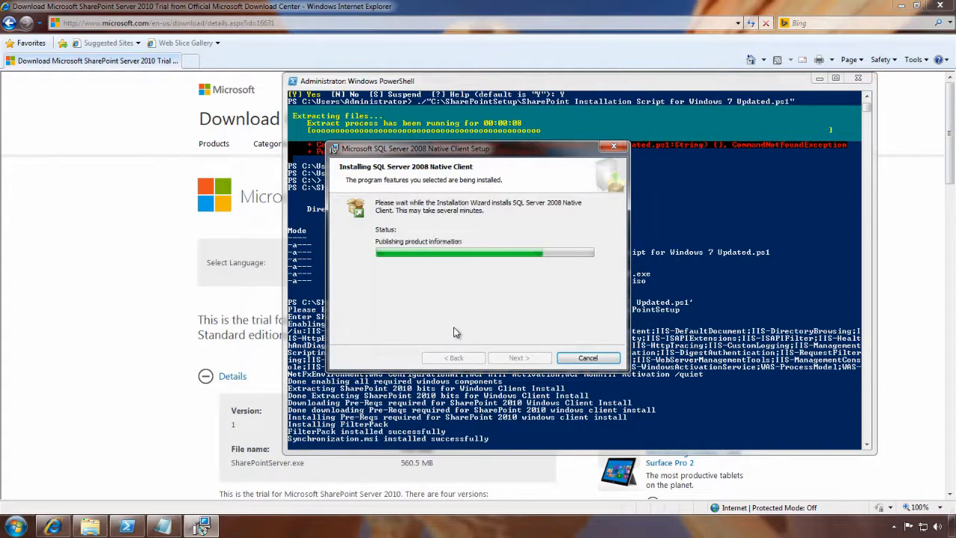
pyautogui.click(515, 358)
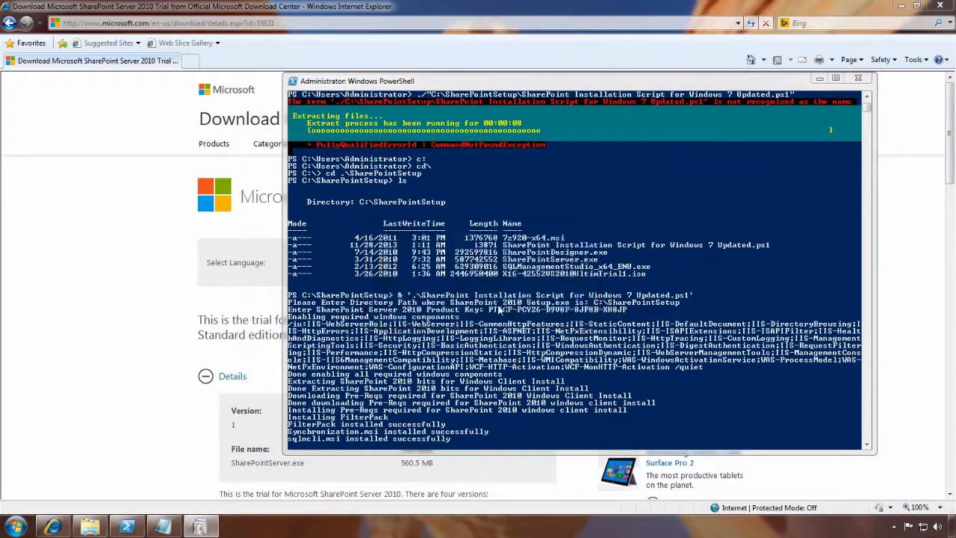
# Approve the Windows update KB974405 for installation and close the update installer once it is done
pyautogui.click(567, 362)
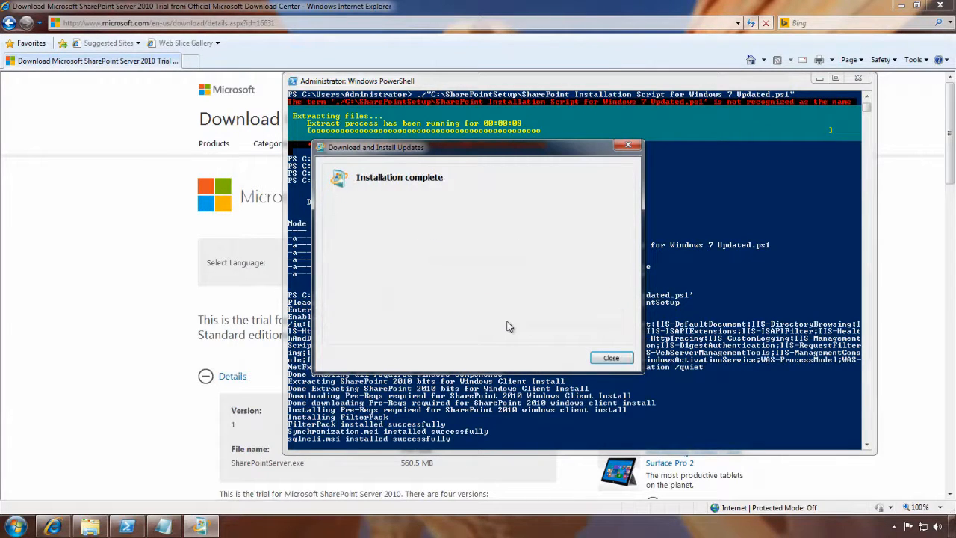
pyautogui.click(607, 357)
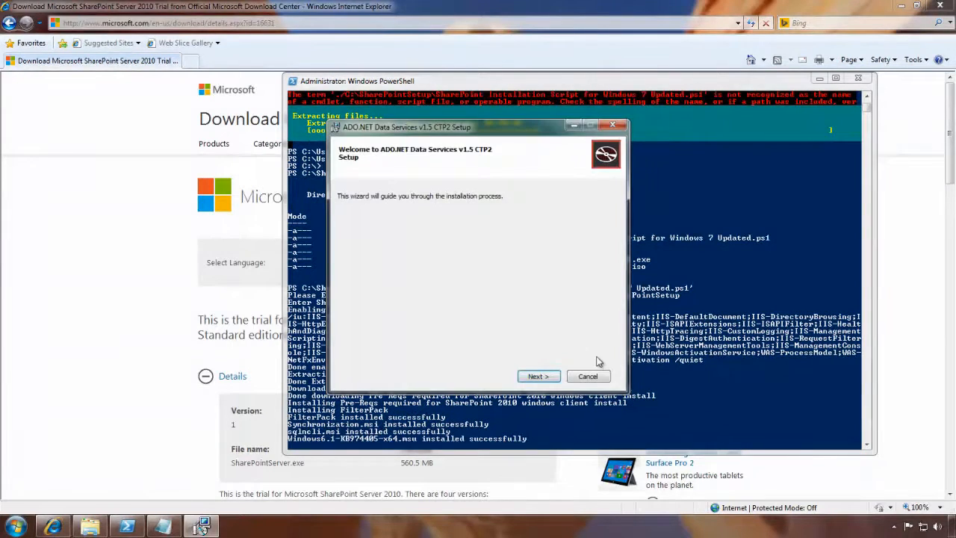
# Accept the license terms, install ADO.NET Data Services v1.5 CTP2 and finish its setup
pyautogui.click(532, 376)
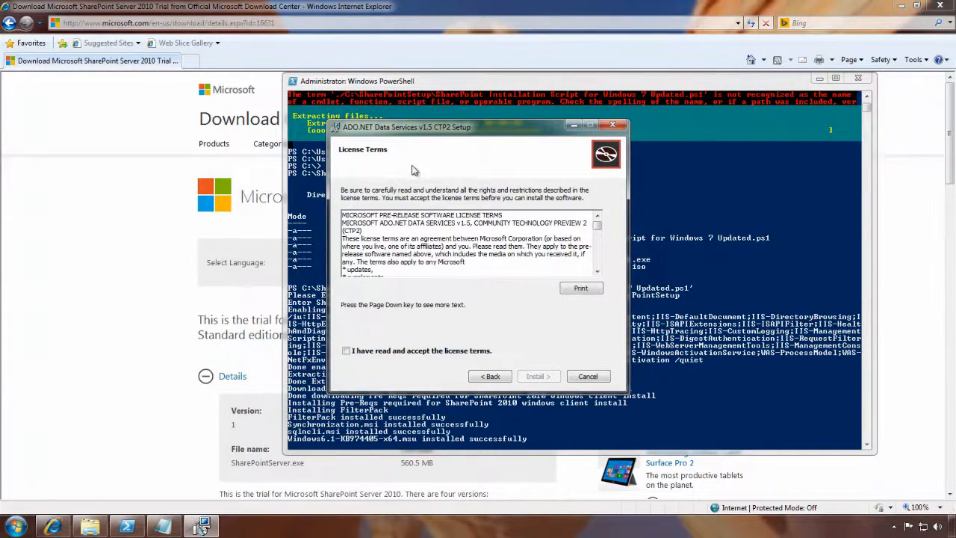
pyautogui.moveTo(420, 134); pyautogui.dragTo(473, 127)
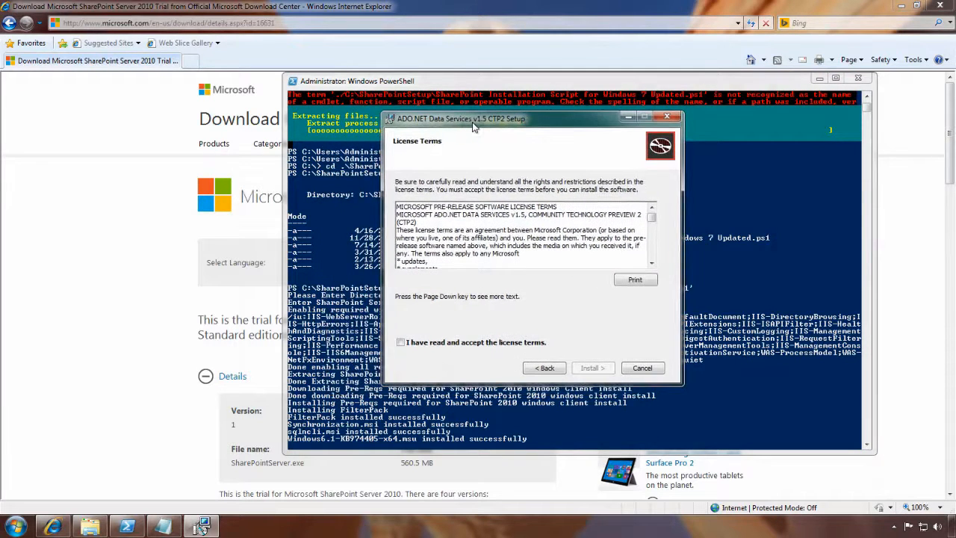
pyautogui.click(519, 347)
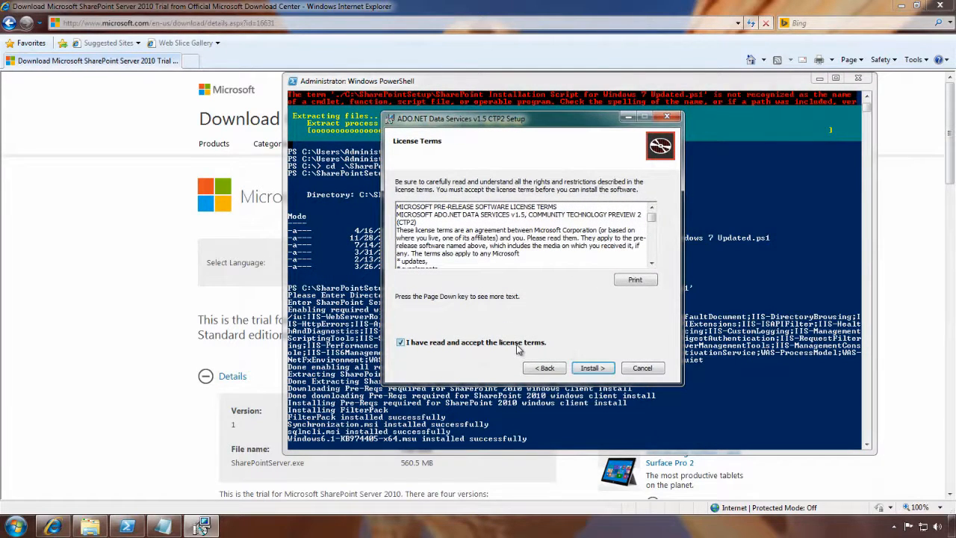
pyautogui.click(590, 368)
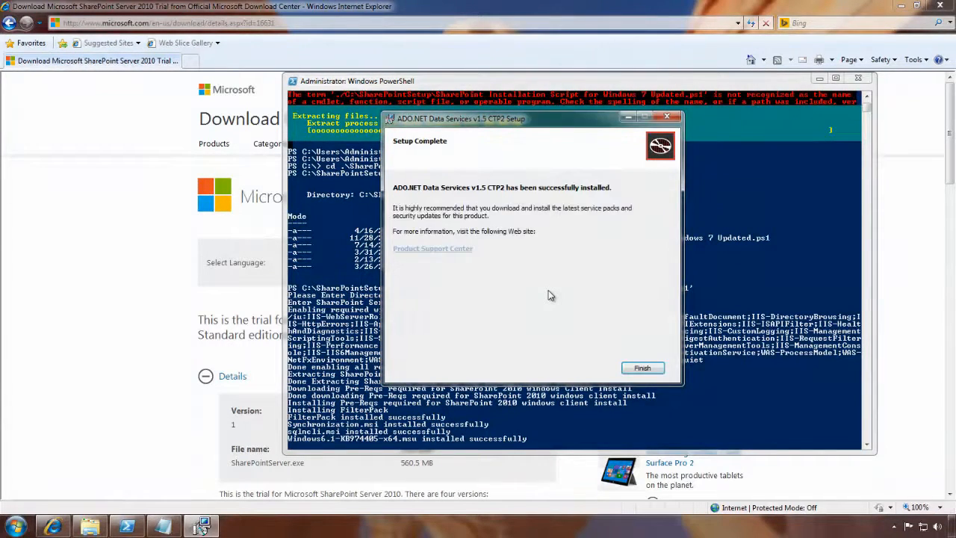
pyautogui.click(641, 367)
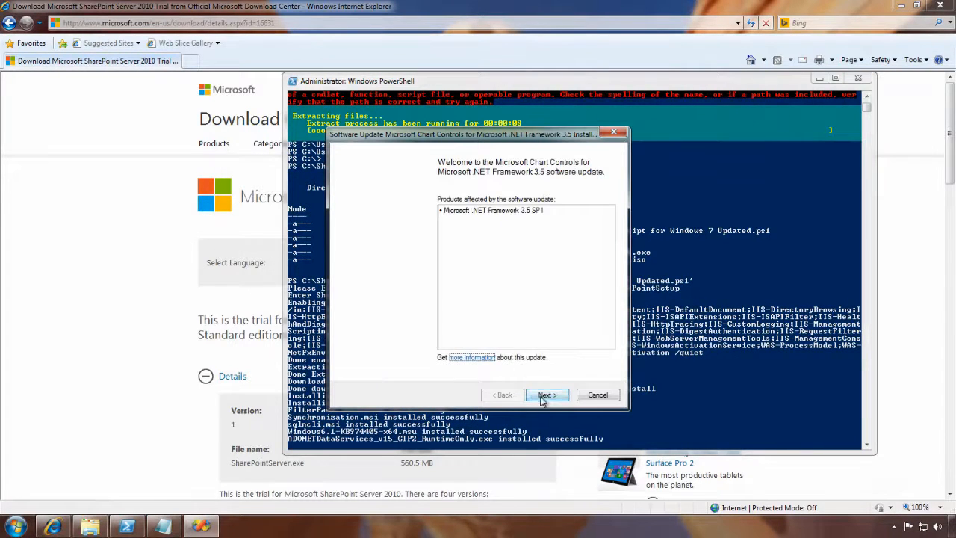
# Accept the license terms and install the Microsoft Chart Controls for Microsoft .NET Framework 3.5 software update
pyautogui.click(546, 395)
pyautogui.click(446, 327)
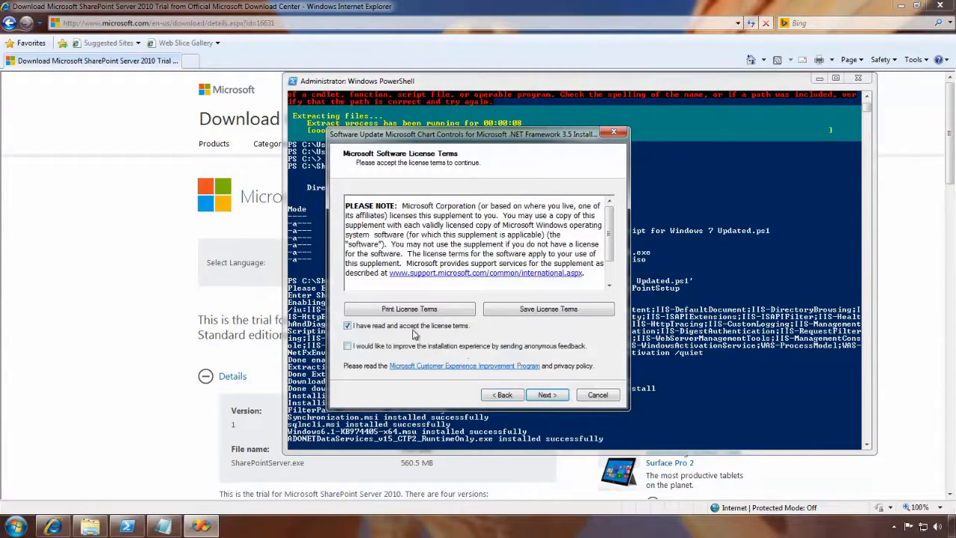
pyautogui.click(547, 395)
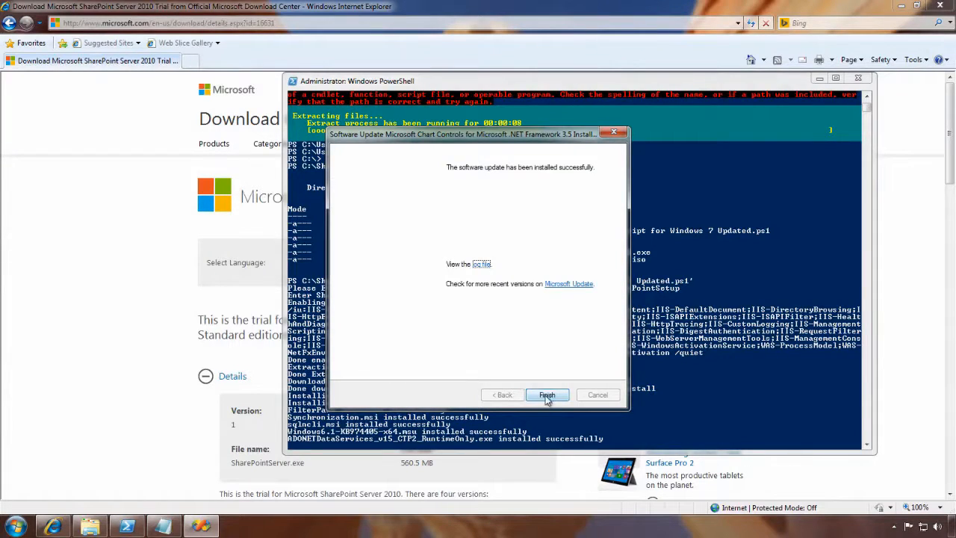
pyautogui.click(546, 395)
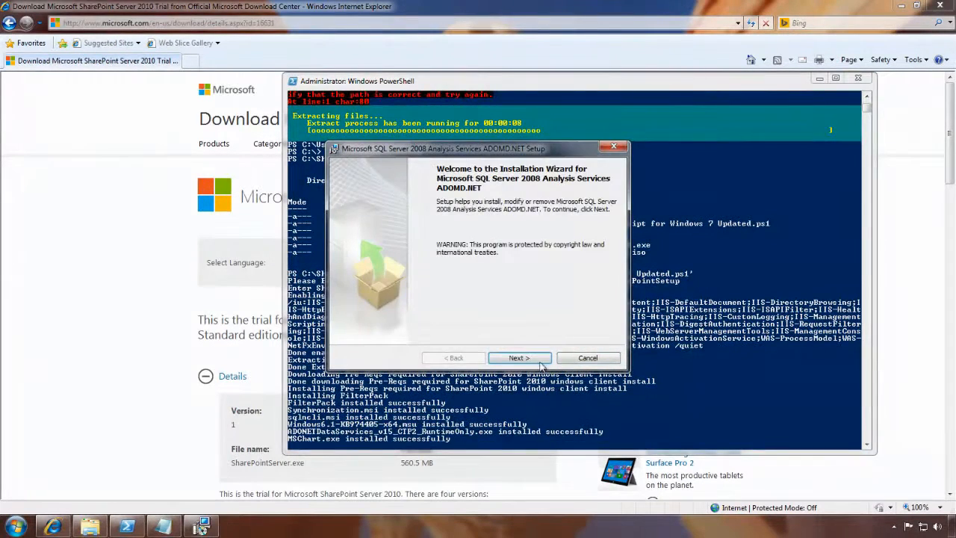
# Accept the license agreement and install Microsoft SQL Server 2008 Analysis Services ADOMD.NET through its setup wizard
pyautogui.click(532, 359)
pyautogui.click(400, 315)
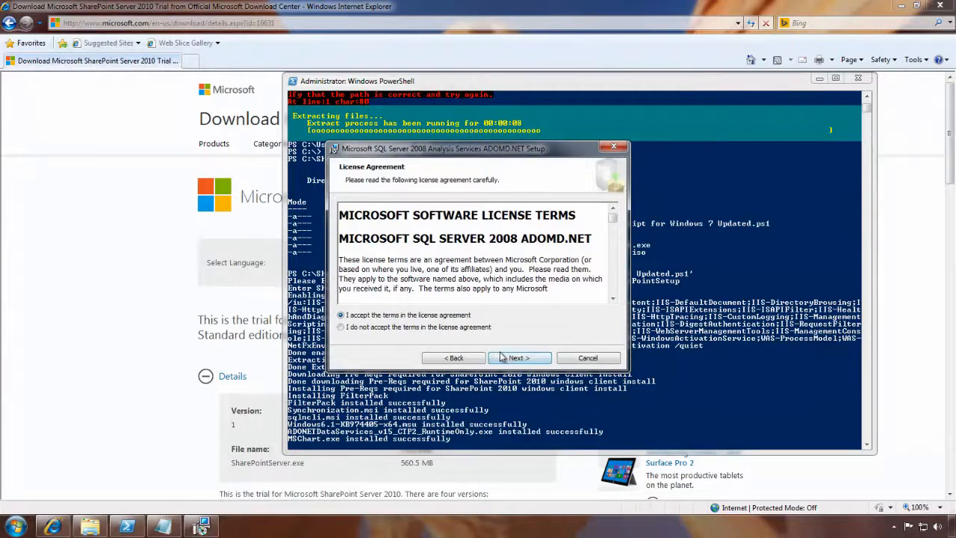
pyautogui.click(515, 358)
pyautogui.click(520, 358)
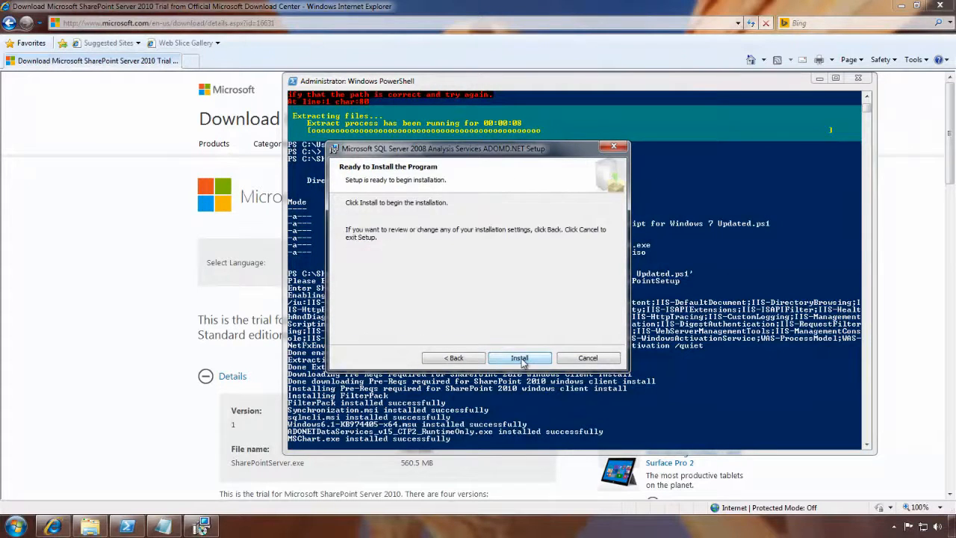
pyautogui.click(519, 358)
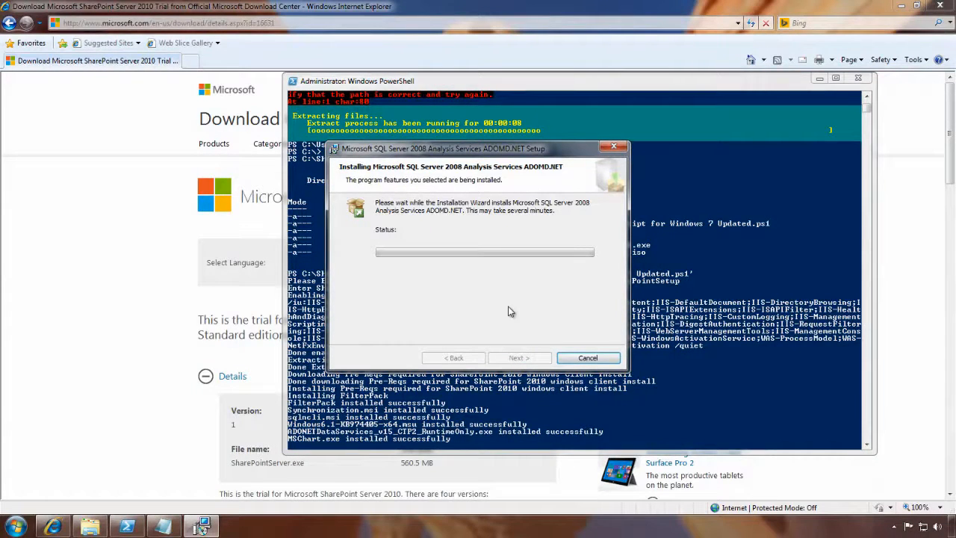
pyautogui.click(521, 357)
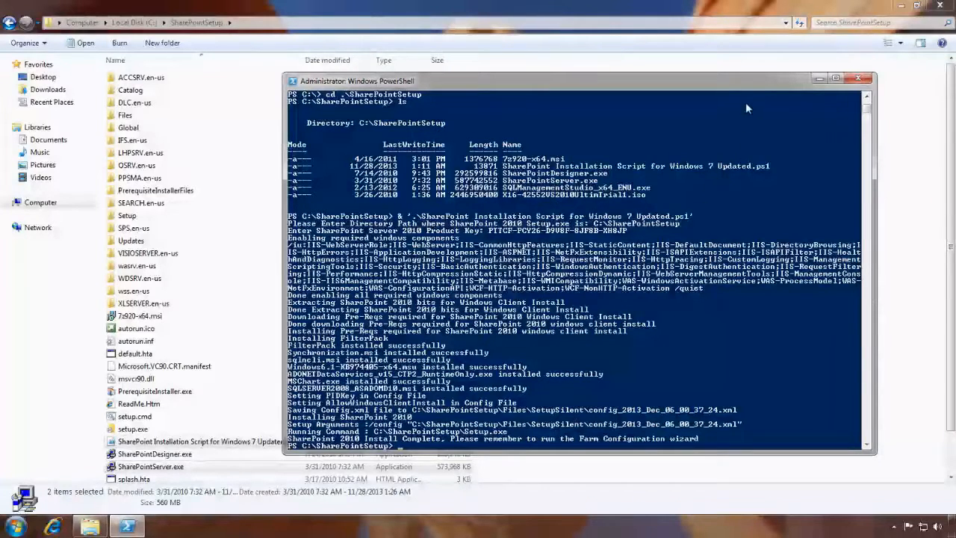
# Close PowerShell and run the SharePoint 2010 Products Configuration Wizard through to its finish
pyautogui.click(869, 84)
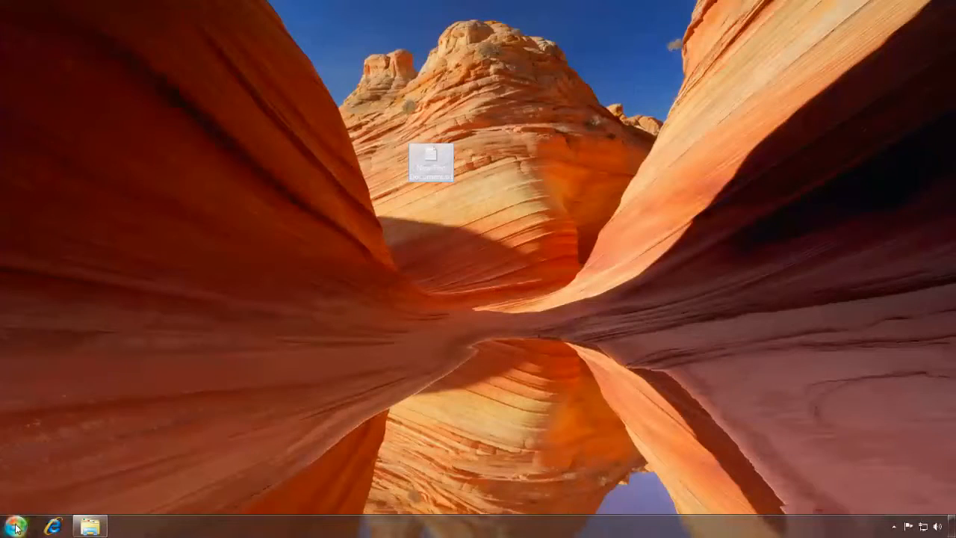
pyautogui.click(15, 527)
pyautogui.click(47, 472)
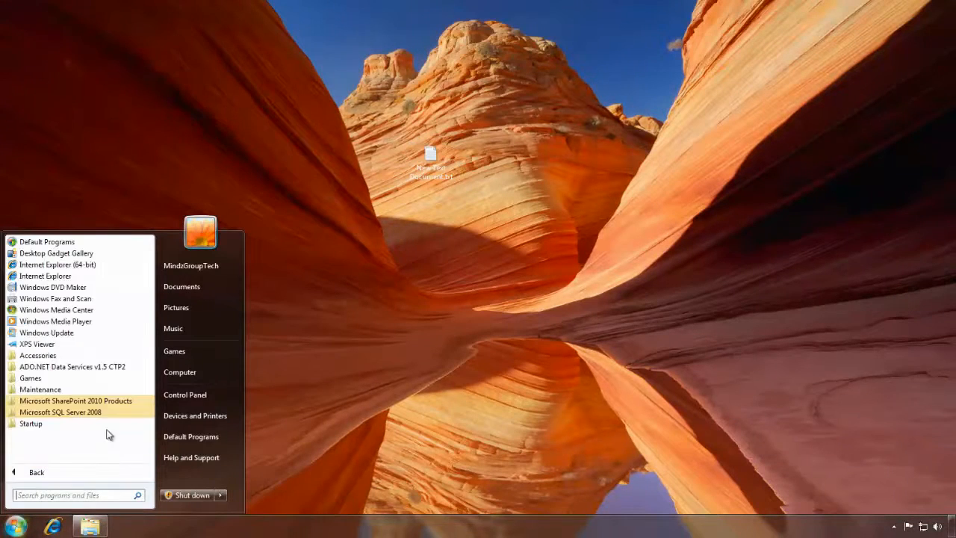
pyautogui.click(75, 401)
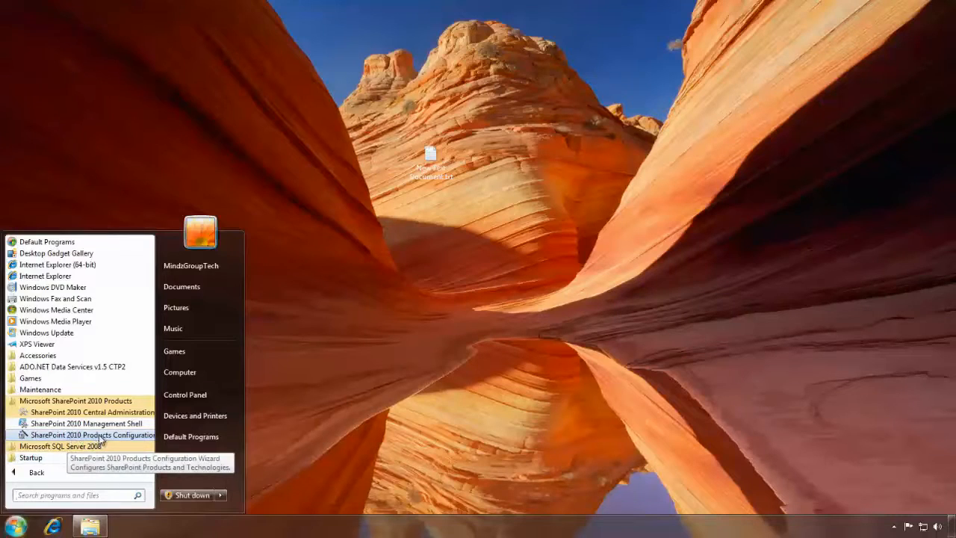
pyautogui.click(97, 435)
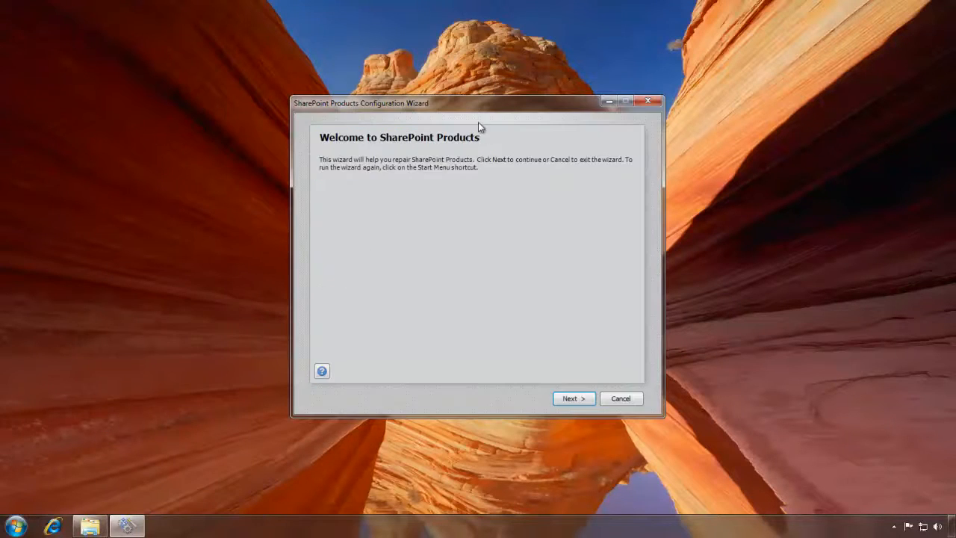
pyautogui.click(572, 399)
pyautogui.click(526, 335)
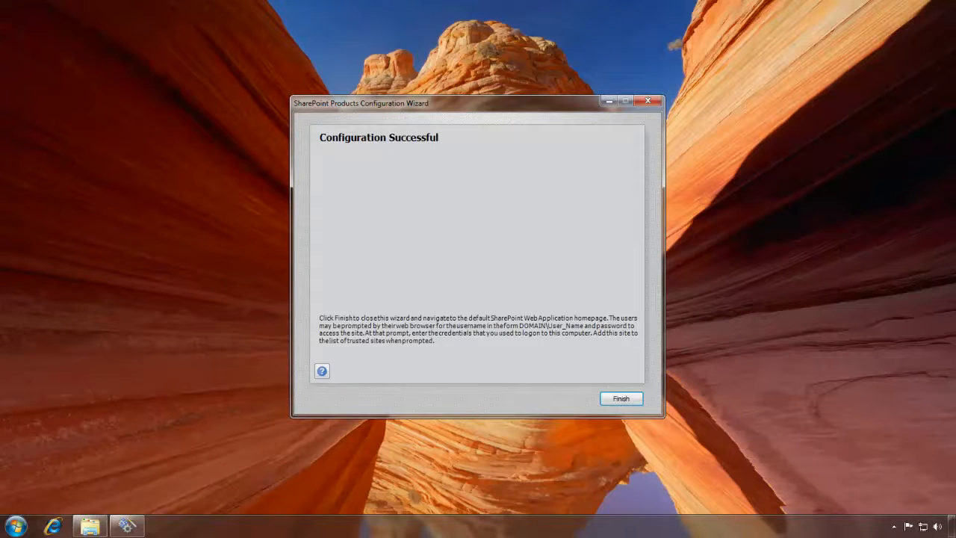
pyautogui.click(622, 400)
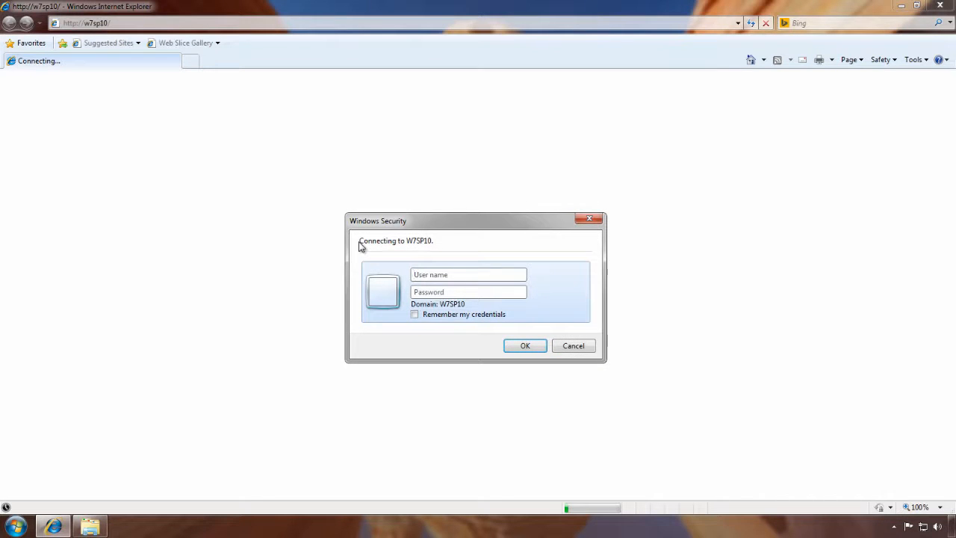
# Sign in to the W7SP10 SharePoint site as Administrator with the account password
pyautogui.write('Administrator')
pyautogui.press('Tab')
pyautogui.write('•••••••')
pyautogui.press('Return')
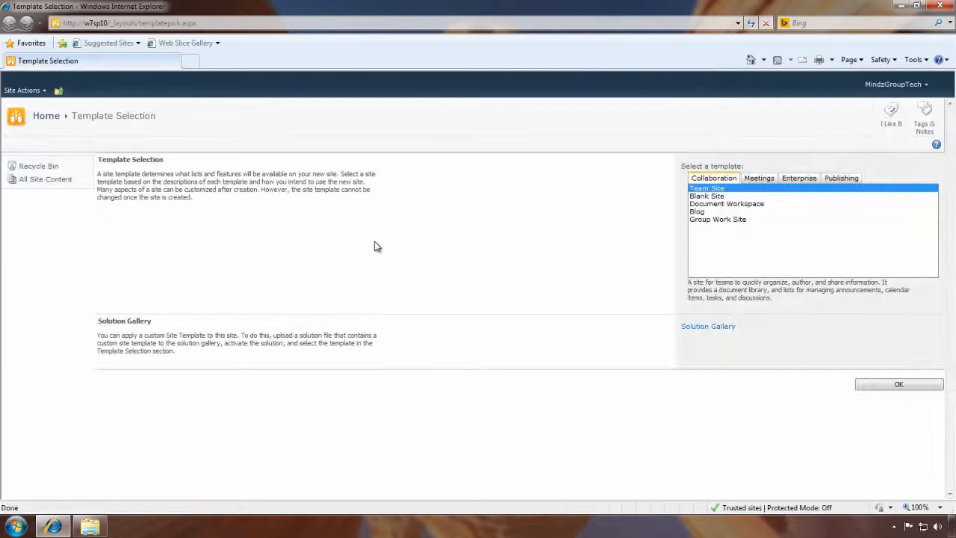
# Apply the Blank Site template to the new site and accept the existing Home Visitors, Home Members and Home Owners groups
pyautogui.click(707, 198)
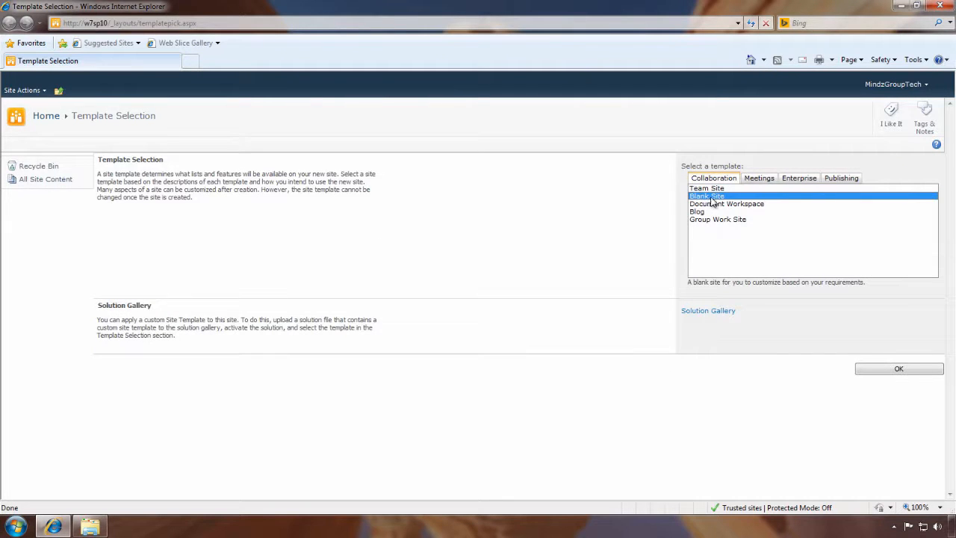
pyautogui.click(899, 374)
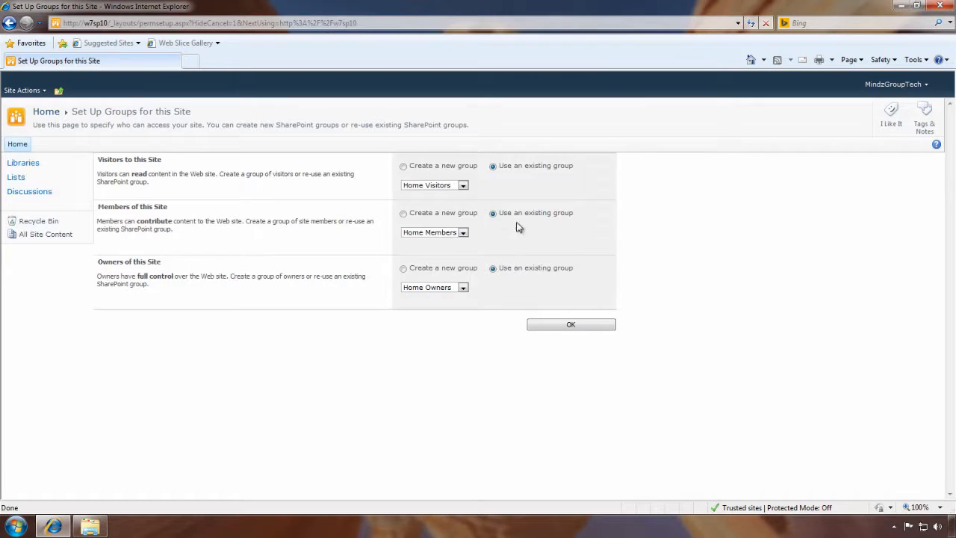
pyautogui.click(560, 329)
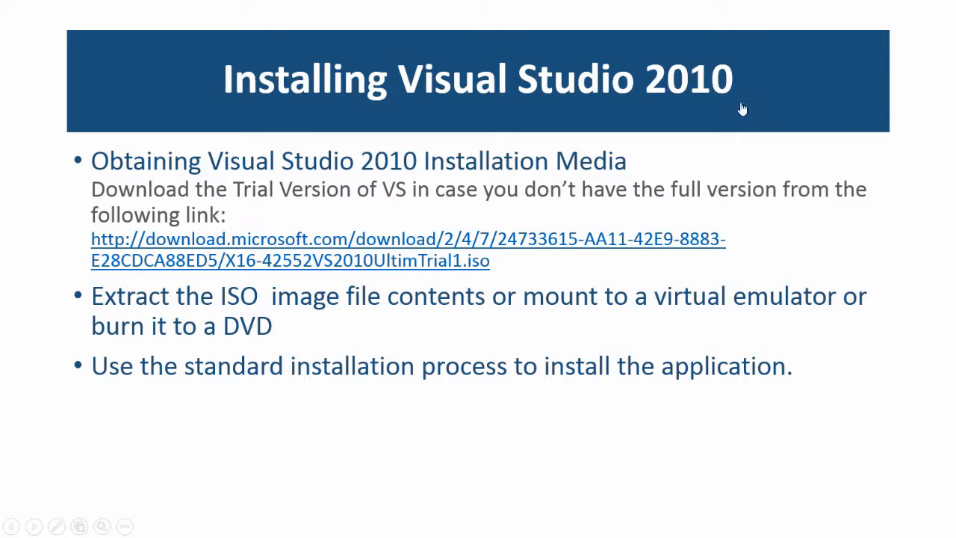
# Switch back from the slides to the Windows 7 desktop, minimize the browser and open the C:\SharePointSetup folder
pyautogui.hotkey('alt', 'Tab')
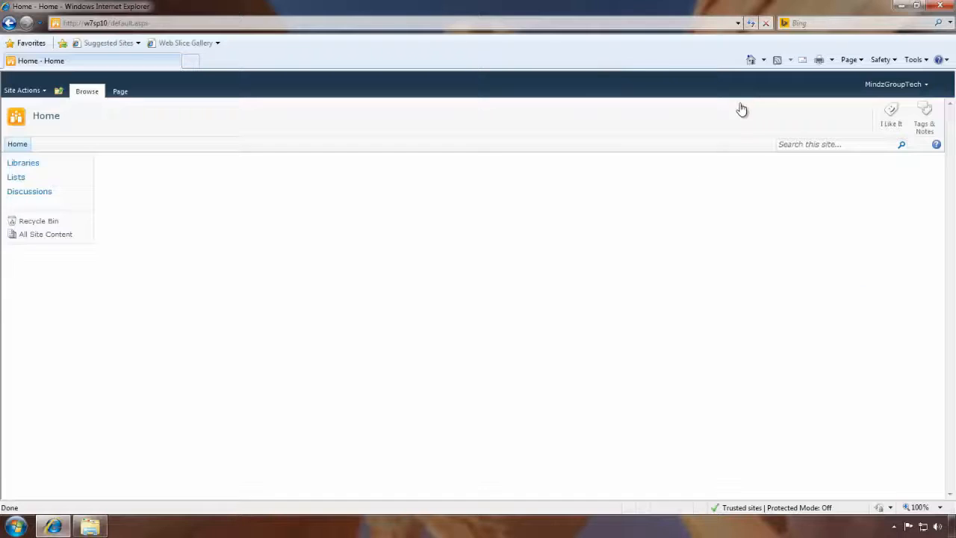
pyautogui.click(902, 7)
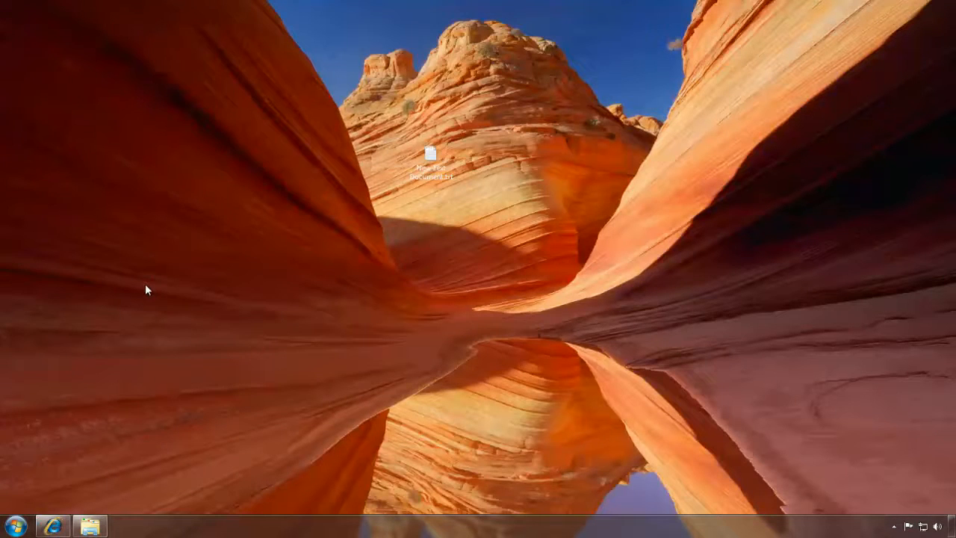
pyautogui.press('super+e')
pyautogui.doubleClick(248, 141)
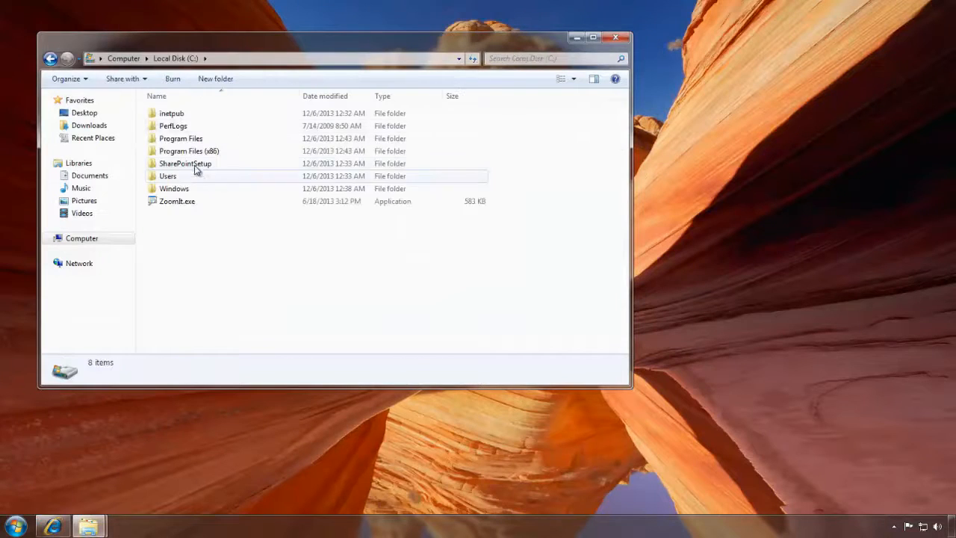
pyautogui.doubleClick(187, 163)
pyautogui.click(199, 214)
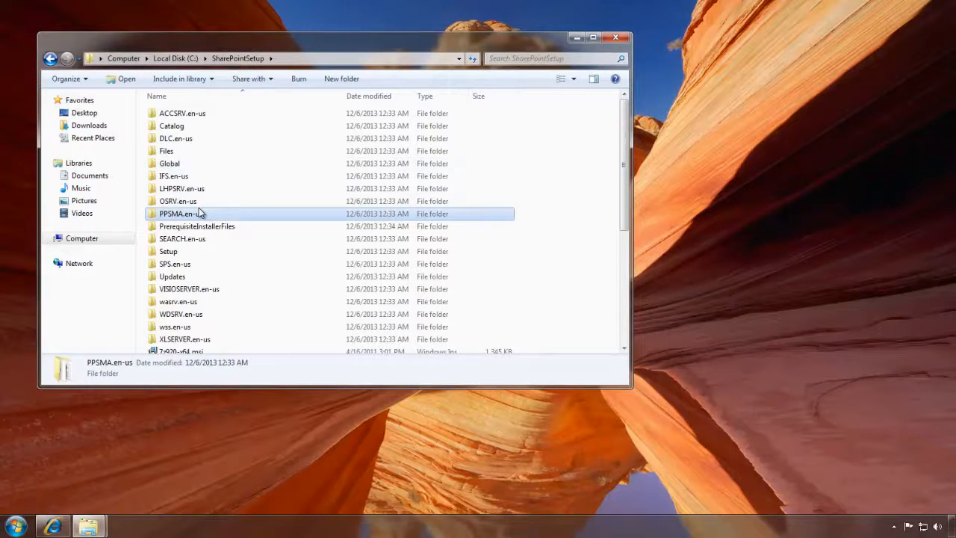
# Look through the SharePointSetup folder for the Visual Studio 2010 ISO image and the 7-Zip installer
pyautogui.press('v')
pyautogui.scroll(-6, 247, 239)
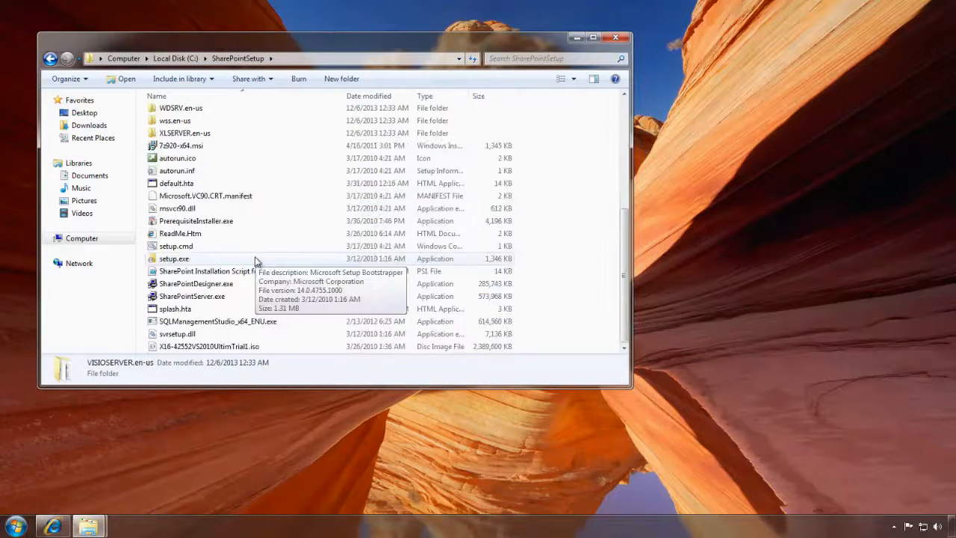
pyautogui.click(219, 349)
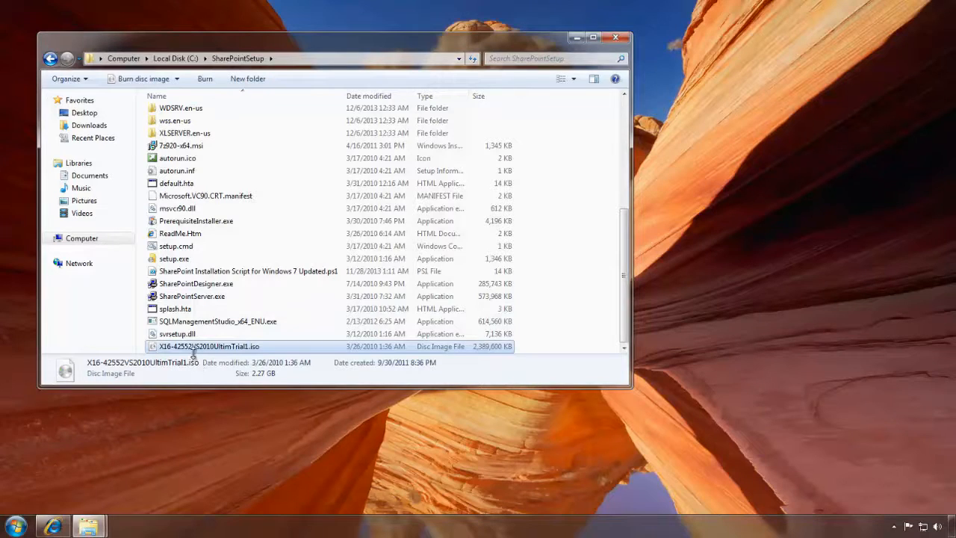
pyautogui.scroll(5, 217, 273)
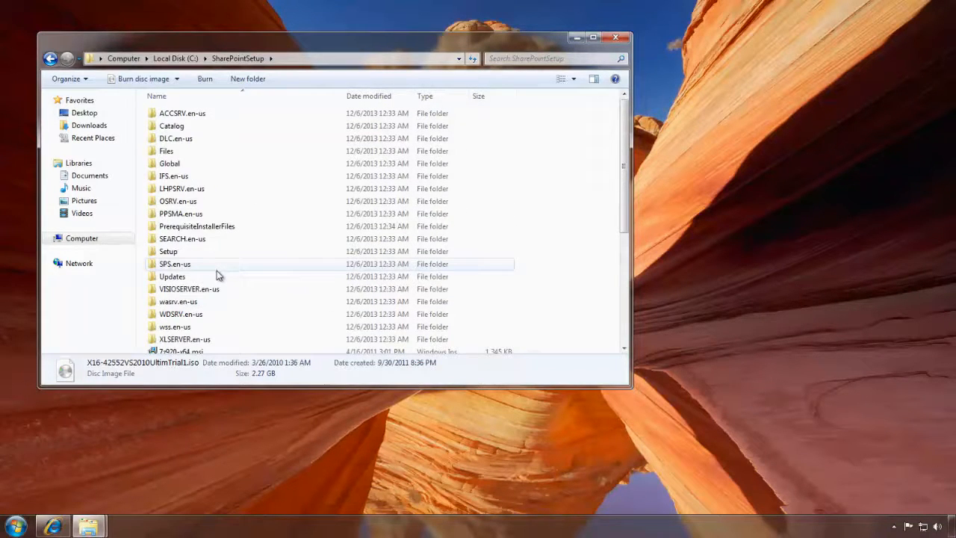
pyautogui.scroll(-5, 217, 275)
pyautogui.scroll(5, 216, 269)
pyautogui.scroll(-5, 184, 294)
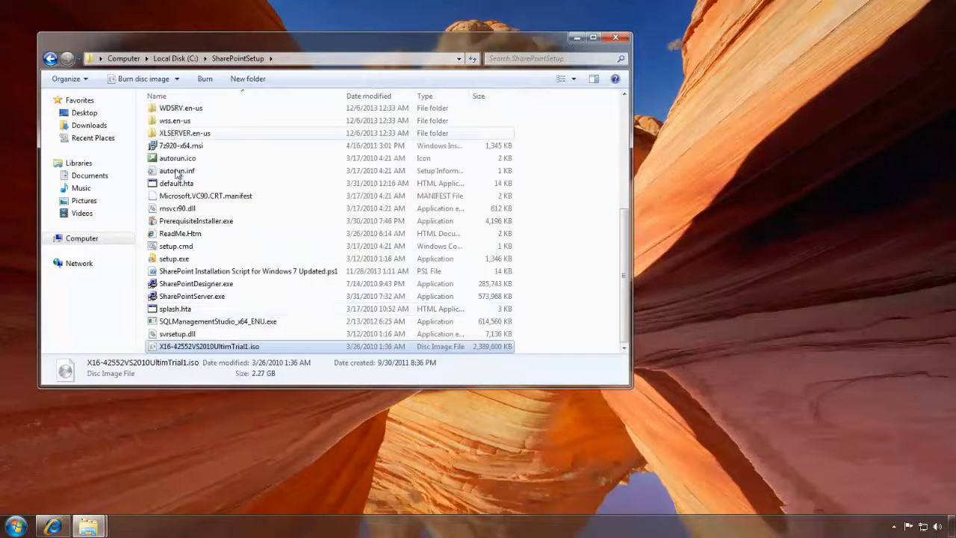
pyautogui.scroll(5, 172, 146)
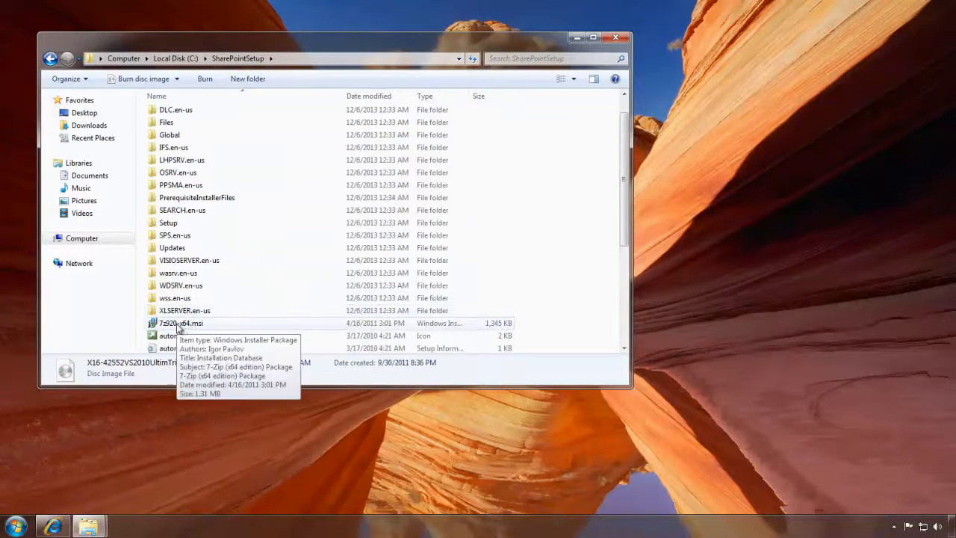
# Install 7-Zip 9.20 (x64 edition) from 7z920-x64.msi, accepting the license terms and default settings, and finish the setup wizard
pyautogui.rightClick(178, 329)
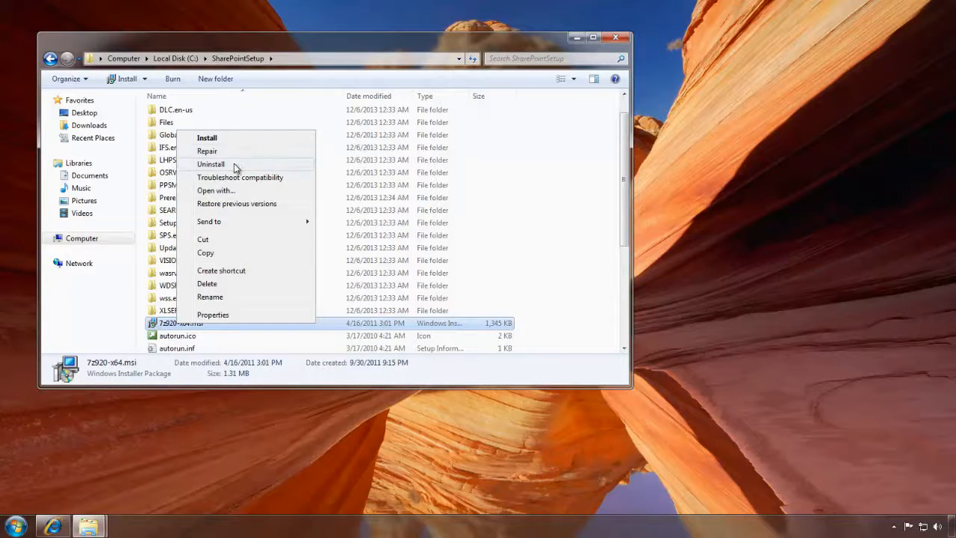
pyautogui.click(224, 137)
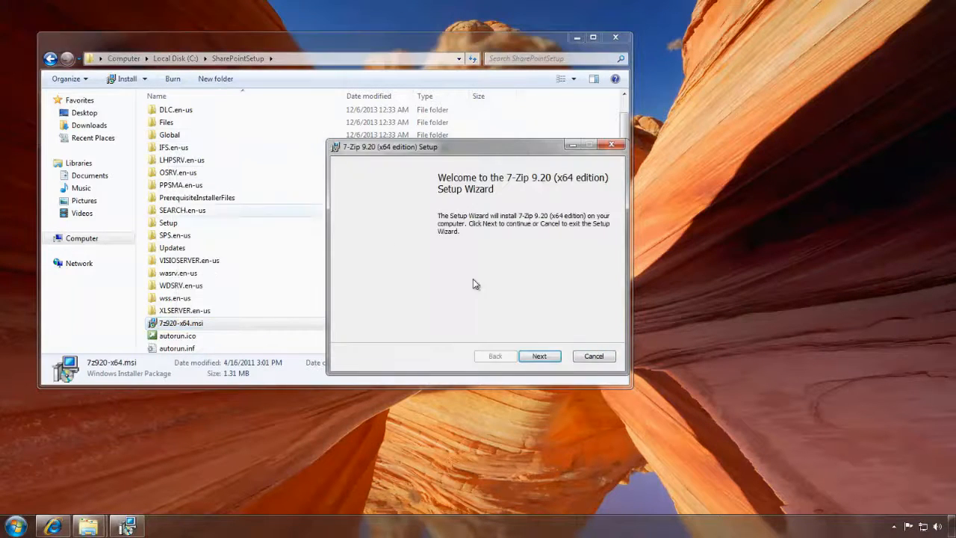
pyautogui.click(558, 358)
pyautogui.click(415, 329)
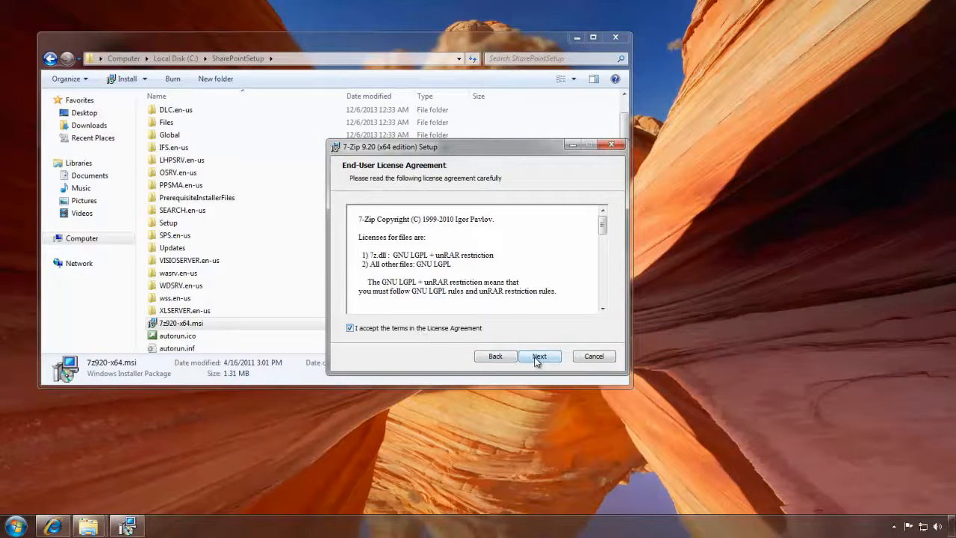
pyautogui.click(535, 358)
pyautogui.click(535, 357)
pyautogui.click(539, 357)
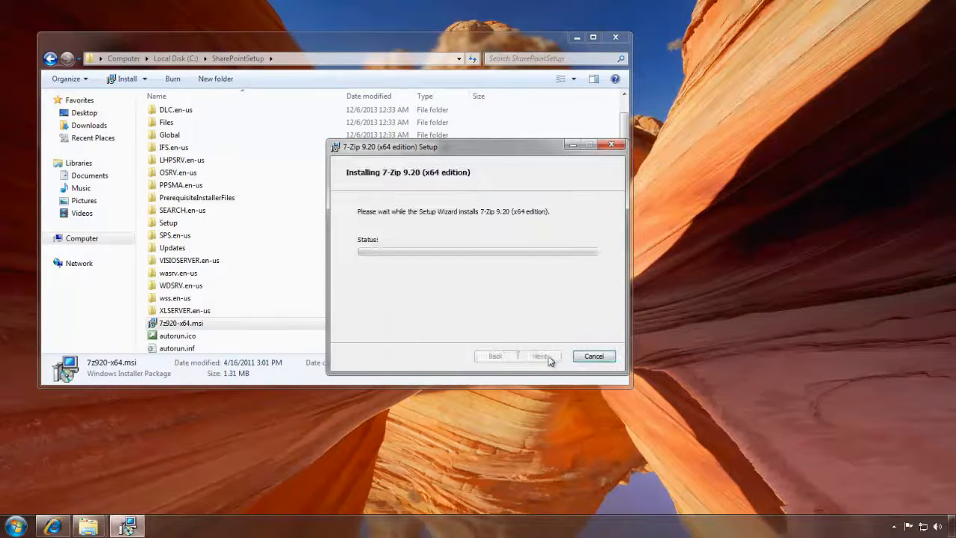
pyautogui.moveTo(579, 132); pyautogui.dragTo(774, 43)
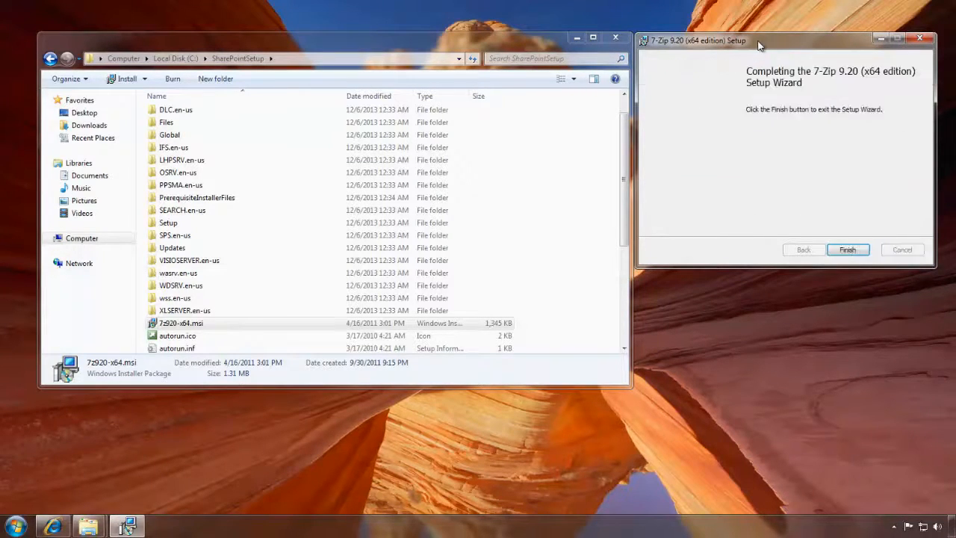
pyautogui.click(847, 249)
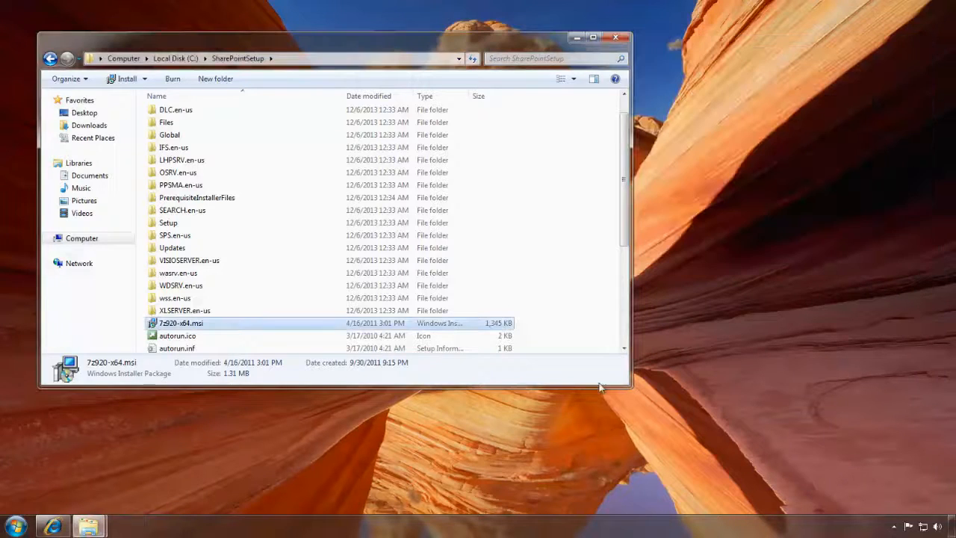
# Launch the newly installed 7-Zip File Manager
pyautogui.click(17, 526)
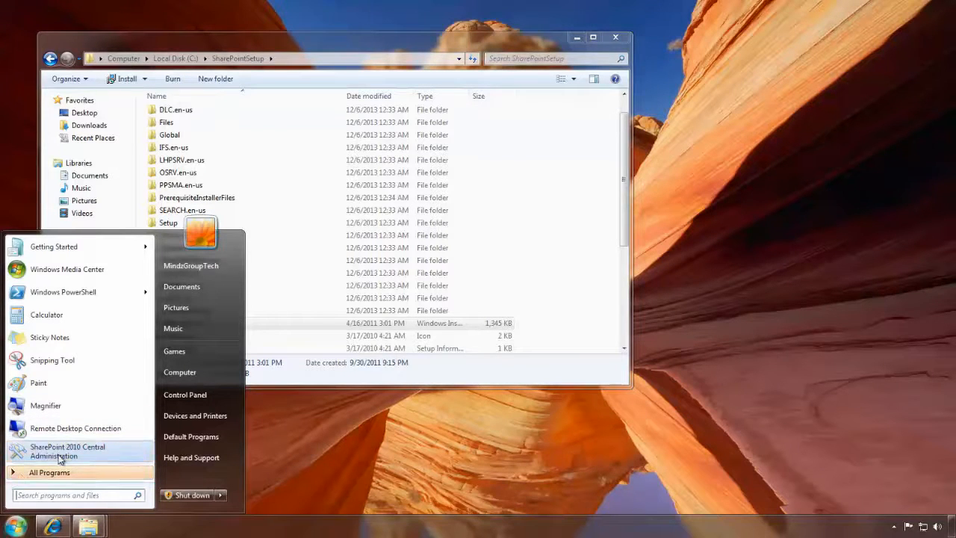
pyautogui.click(34, 472)
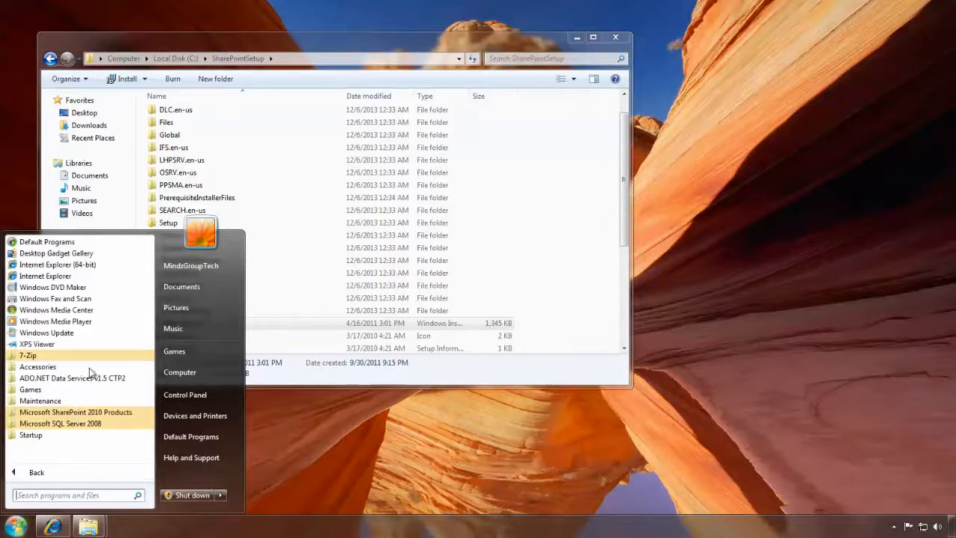
pyautogui.click(28, 356)
pyautogui.rightClick(45, 367)
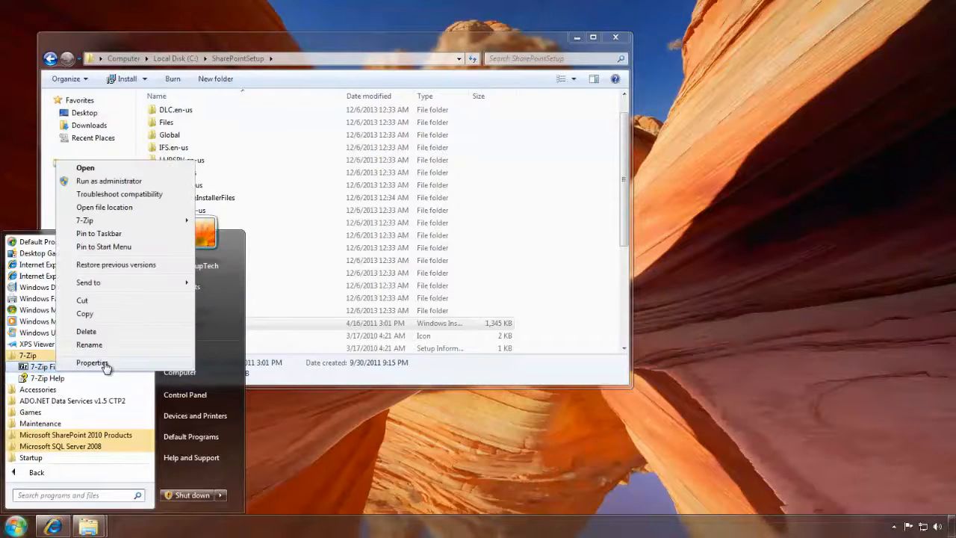
pyautogui.click(84, 169)
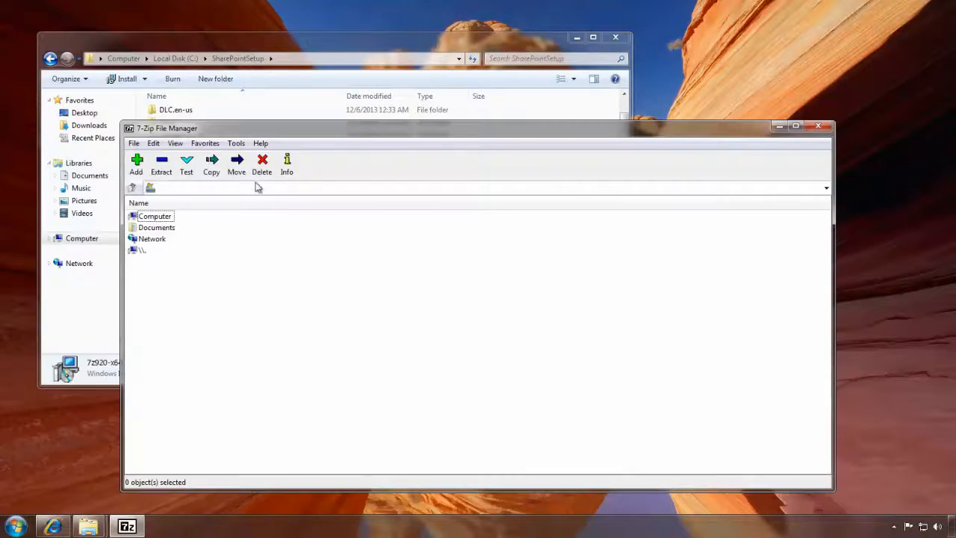
# Associate 7-Zip with archive types including 7z, rar and iso, apply the options and close the 7-Zip File Manager
pyautogui.click(236, 143)
pyautogui.click(255, 160)
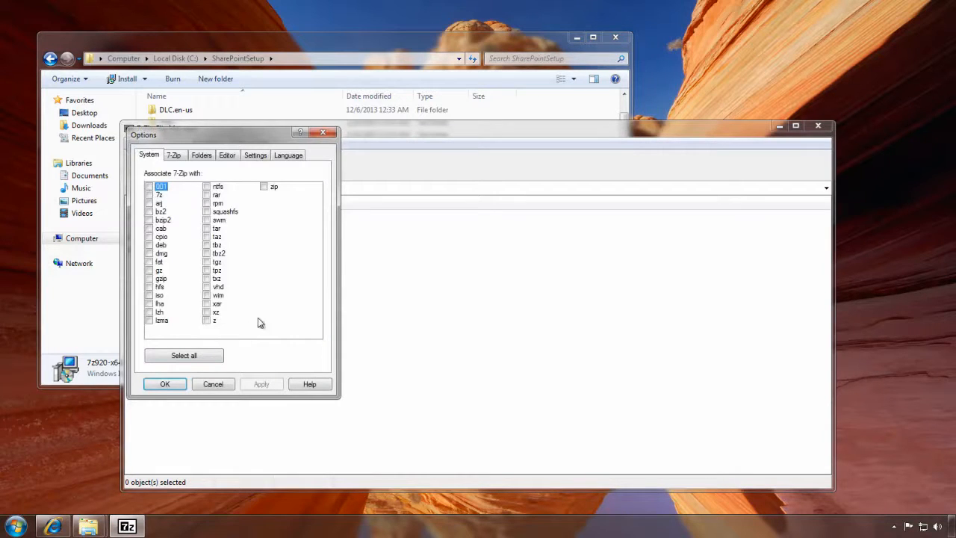
pyautogui.click(149, 195)
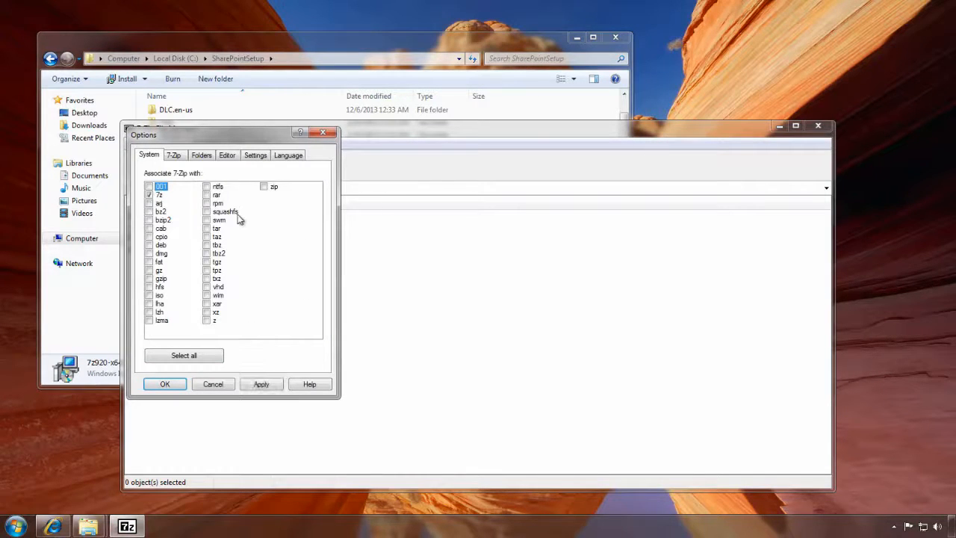
pyautogui.click(207, 195)
pyautogui.click(261, 384)
pyautogui.click(165, 384)
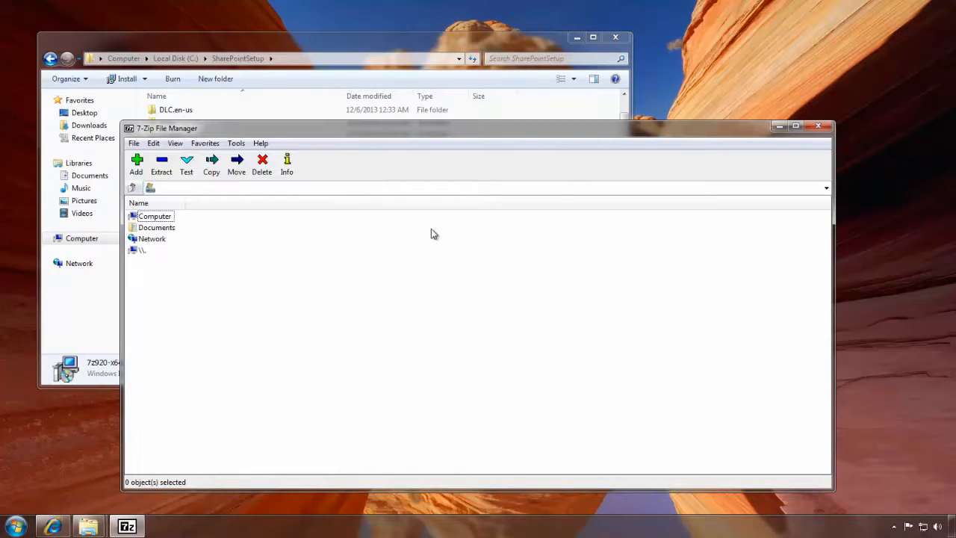
pyautogui.click(829, 126)
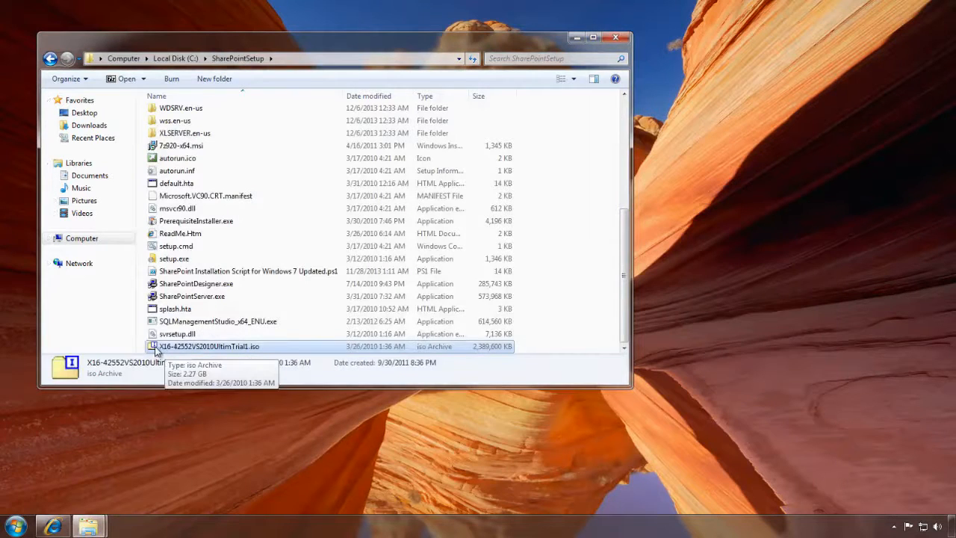
# Extract X16-42552VS2010UltimTrial1.iso with 7-Zip into its own X16-42552VS2010UltimTrial1 subfolder
pyautogui.rightClick(154, 348)
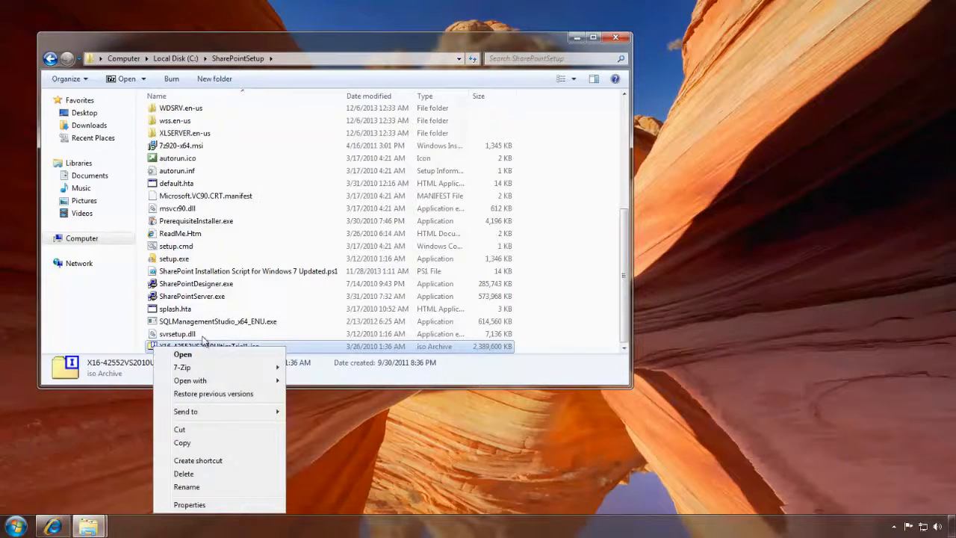
pyautogui.moveTo(248, 369)
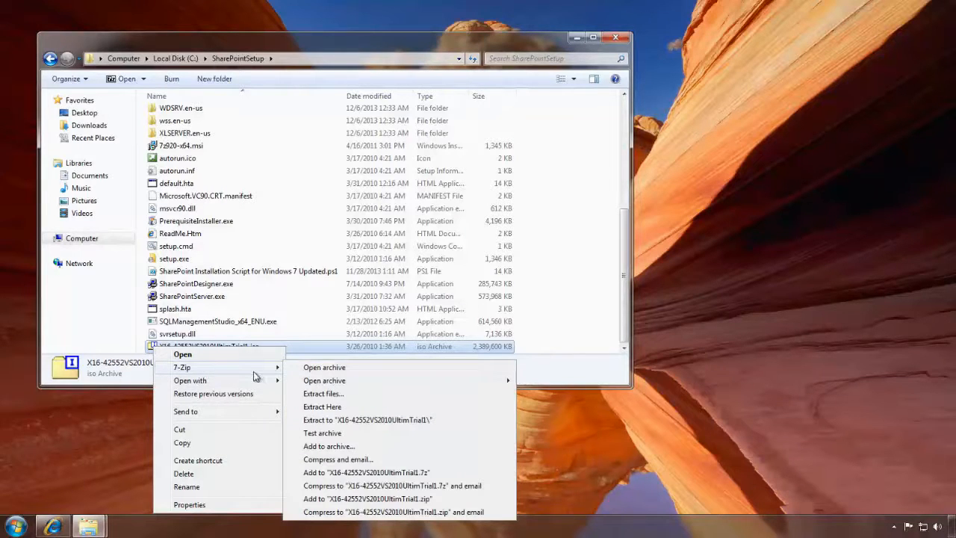
pyautogui.rightClick(182, 338)
pyautogui.moveTo(212, 345)
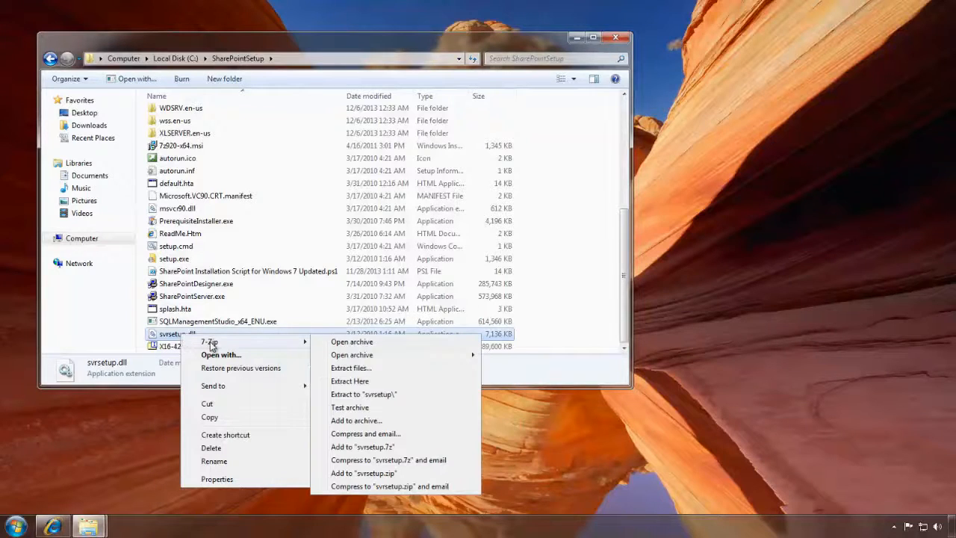
pyautogui.rightClick(163, 346)
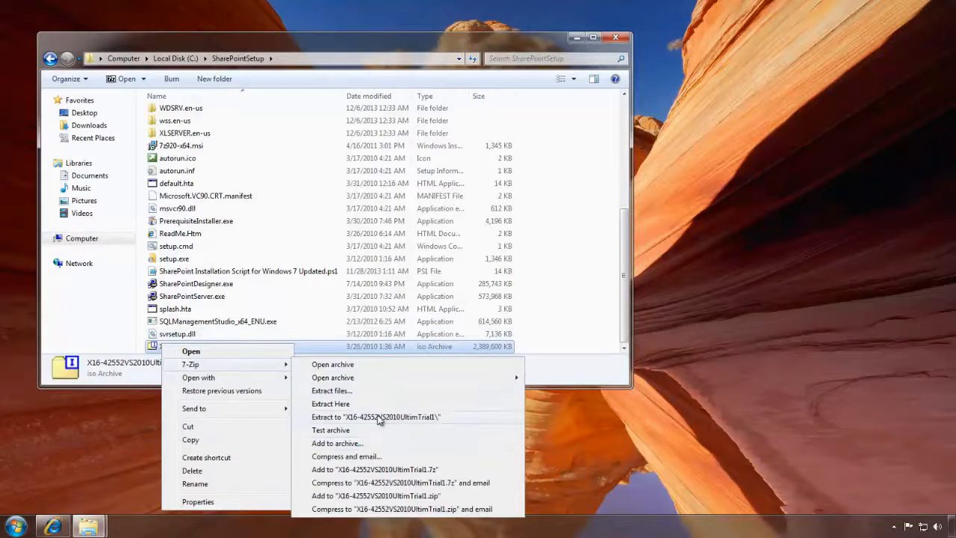
pyautogui.click(380, 417)
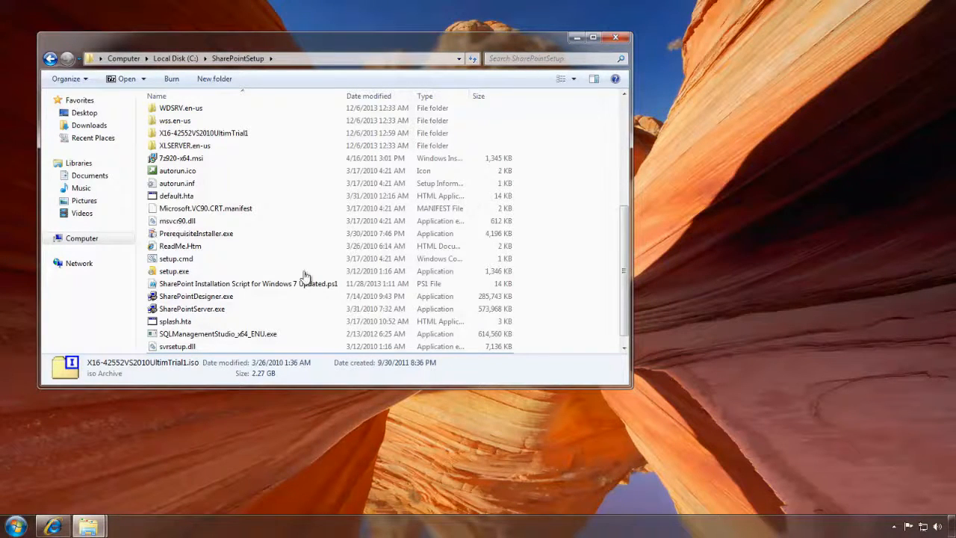
# Run setup.exe from the extracted X16-42552VS2010UltimTrial1 folder and start the Microsoft Visual Studio 2010 installation
pyautogui.doubleClick(187, 134)
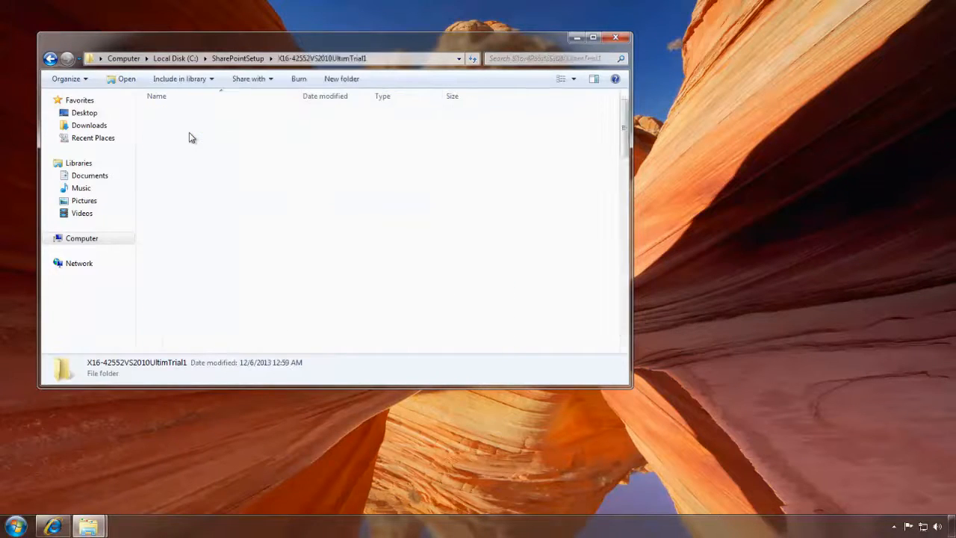
pyautogui.doubleClick(214, 41)
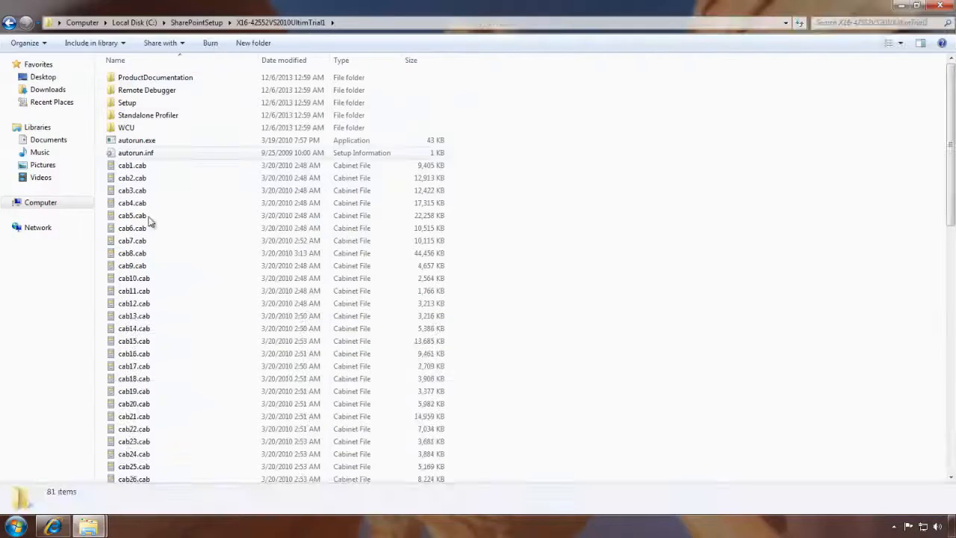
pyautogui.click(138, 265)
pyautogui.scroll(-15, 143, 224)
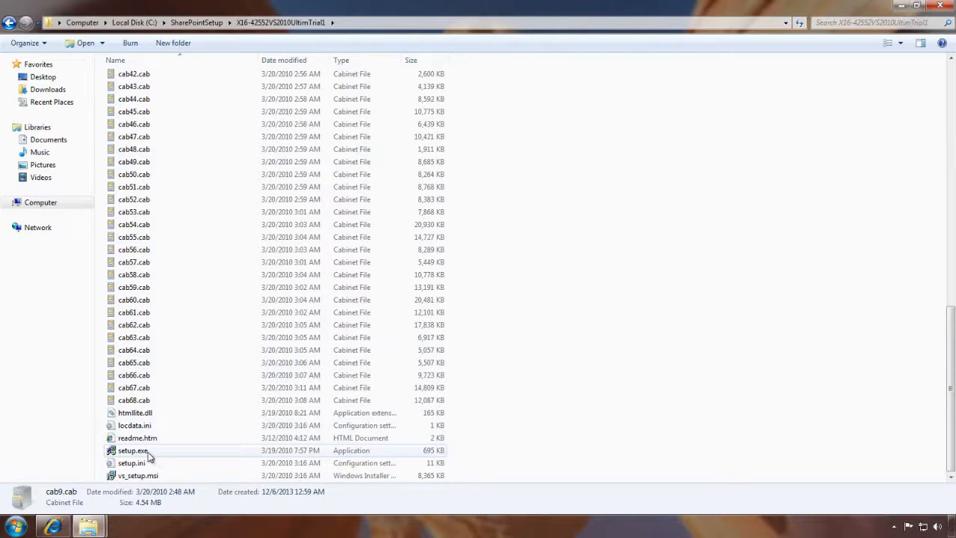
pyautogui.click(132, 451)
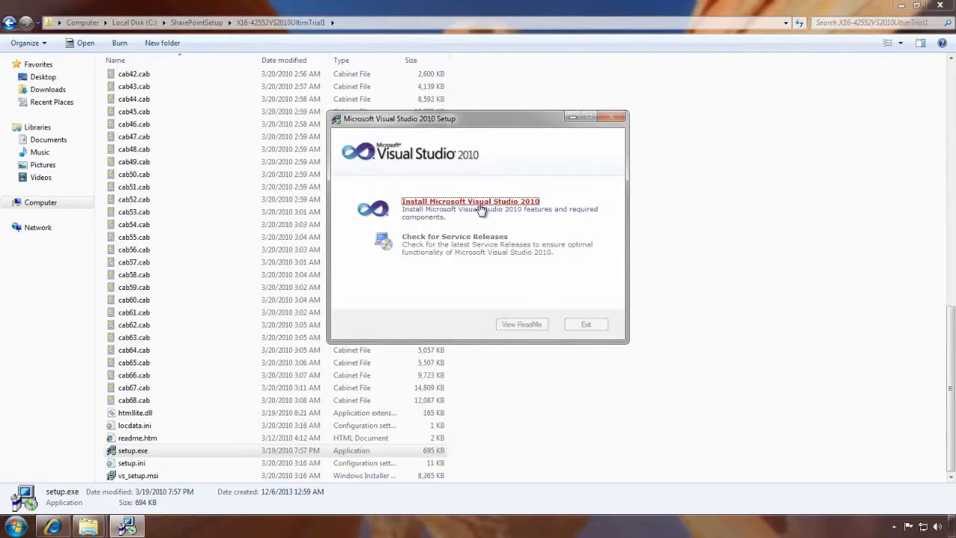
pyautogui.click(364, 207)
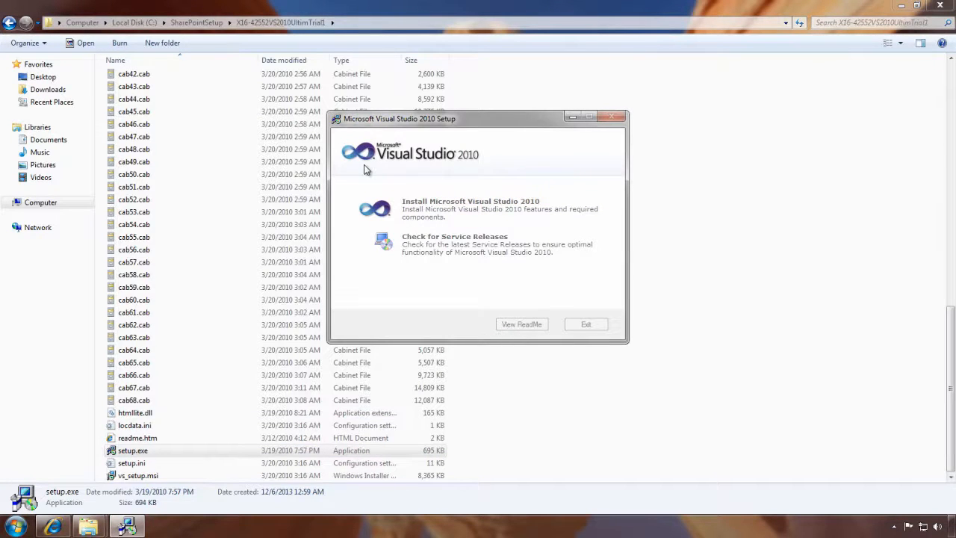
# Decline sending setup information to Microsoft, accept the license terms and proceed to the Visual Studio 2010 Ultimate feature selection
pyautogui.click(288, 282)
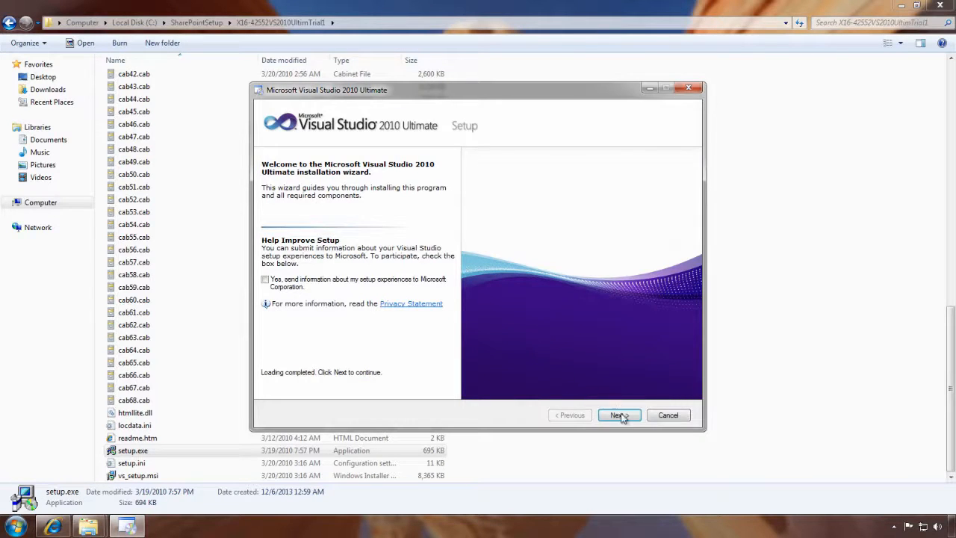
pyautogui.click(619, 415)
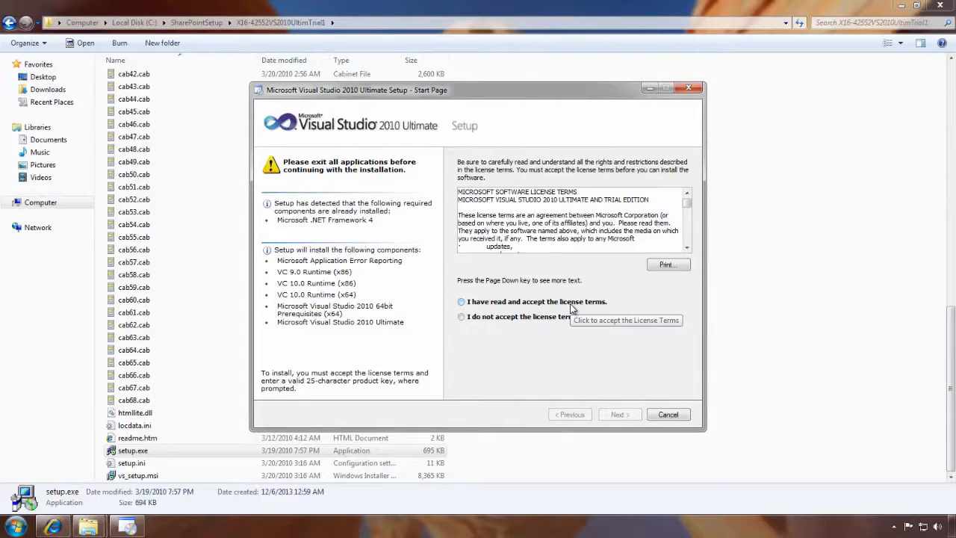
pyautogui.click(500, 302)
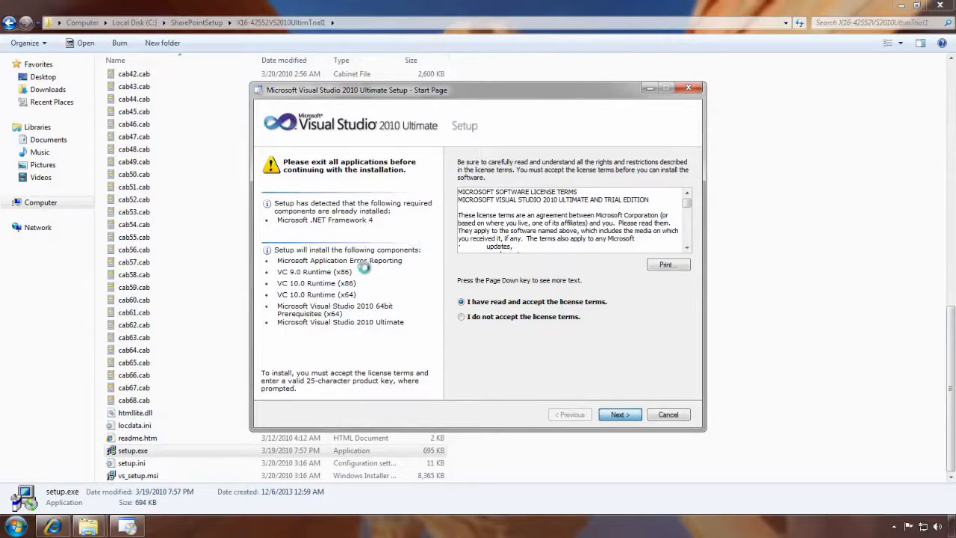
pyautogui.click(264, 204)
pyautogui.click(606, 418)
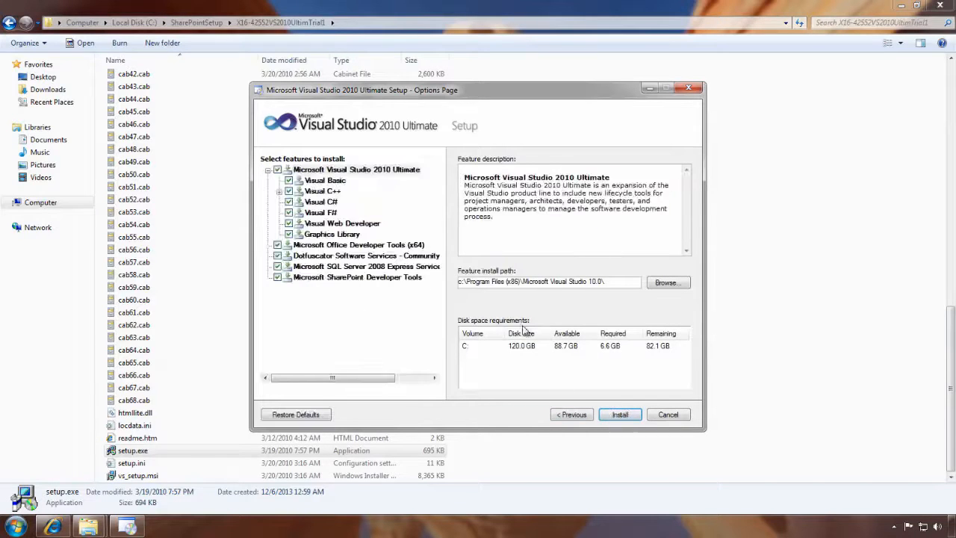
# Deselect Visual C++, Visual F#, Office Developer Tools, Dotfuscator and SQL Server 2008 Express, and install Visual Studio 2010 Ultimate with the remaining features
pyautogui.click(289, 191)
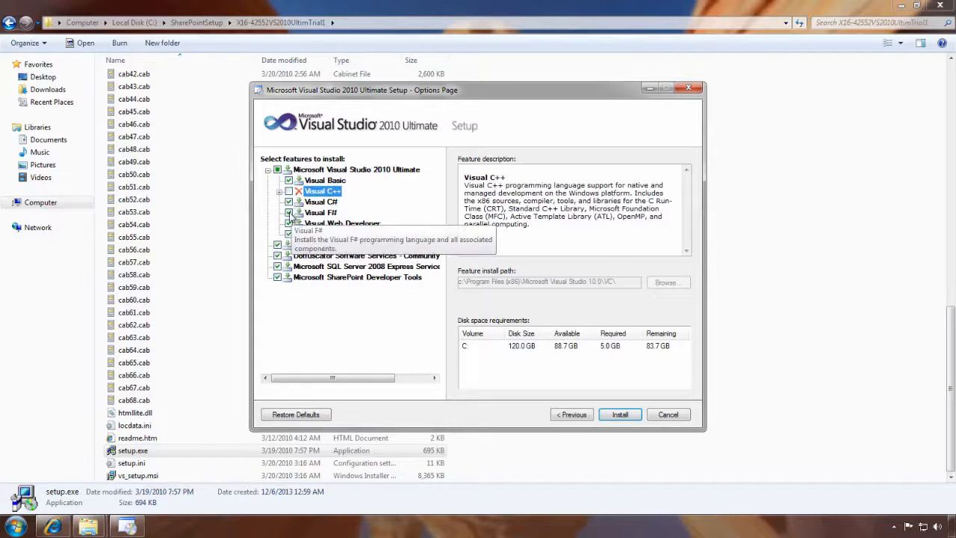
pyautogui.click(289, 213)
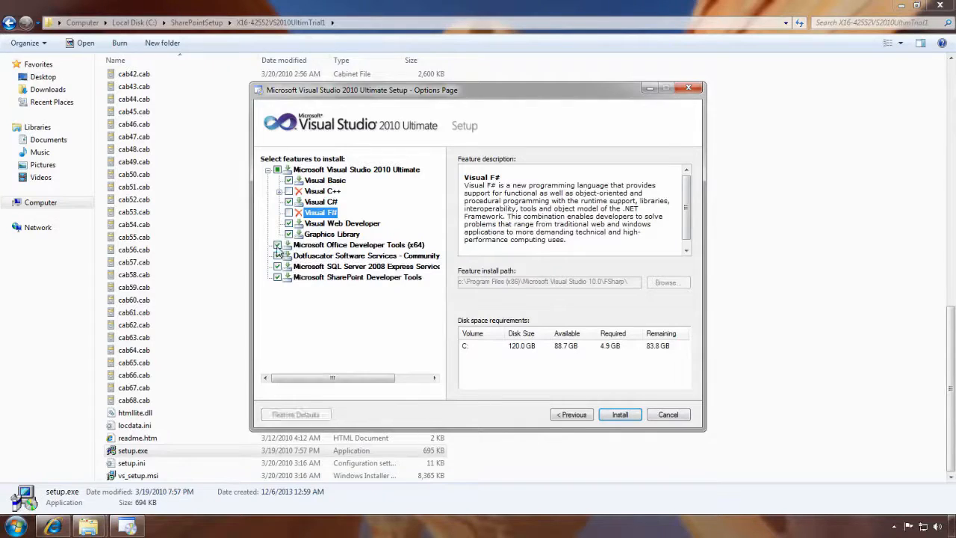
pyautogui.click(278, 246)
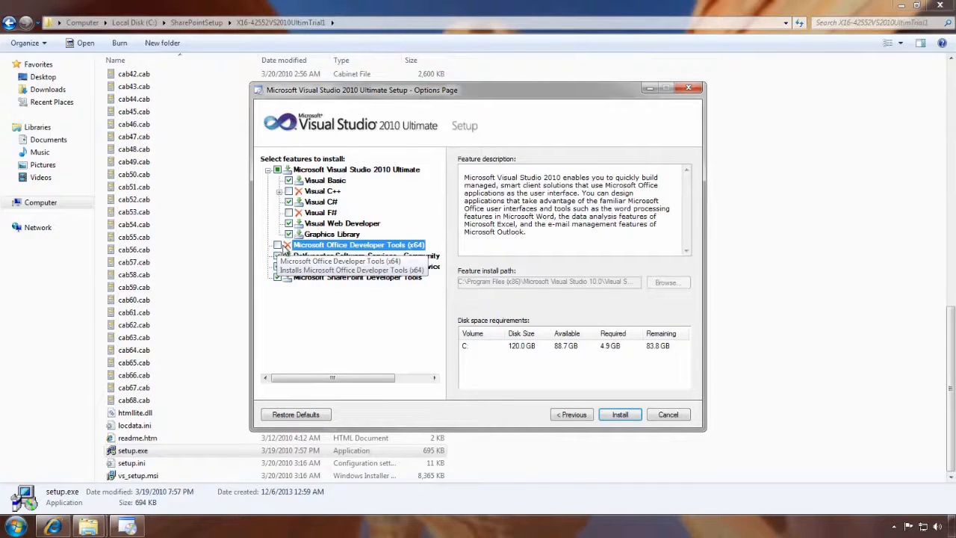
pyautogui.click(365, 256)
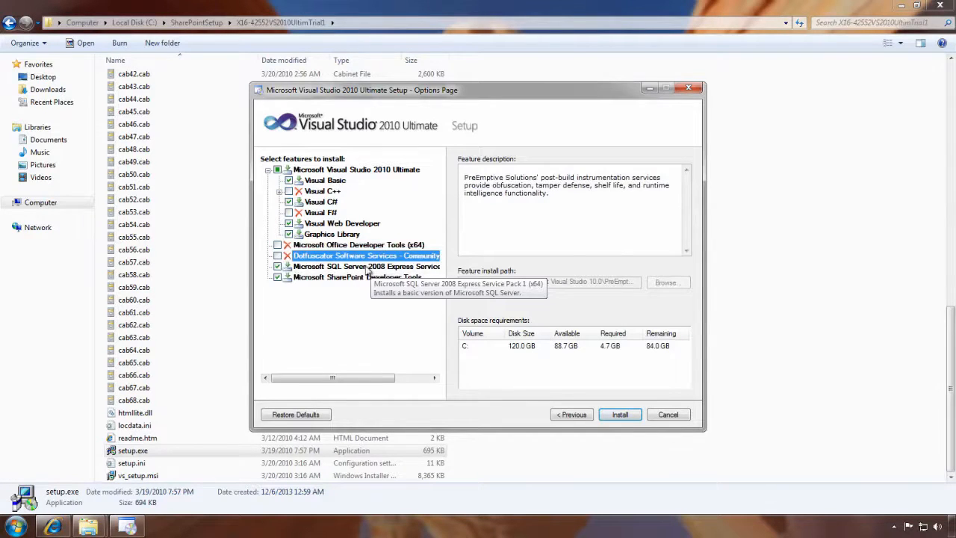
pyautogui.click(277, 266)
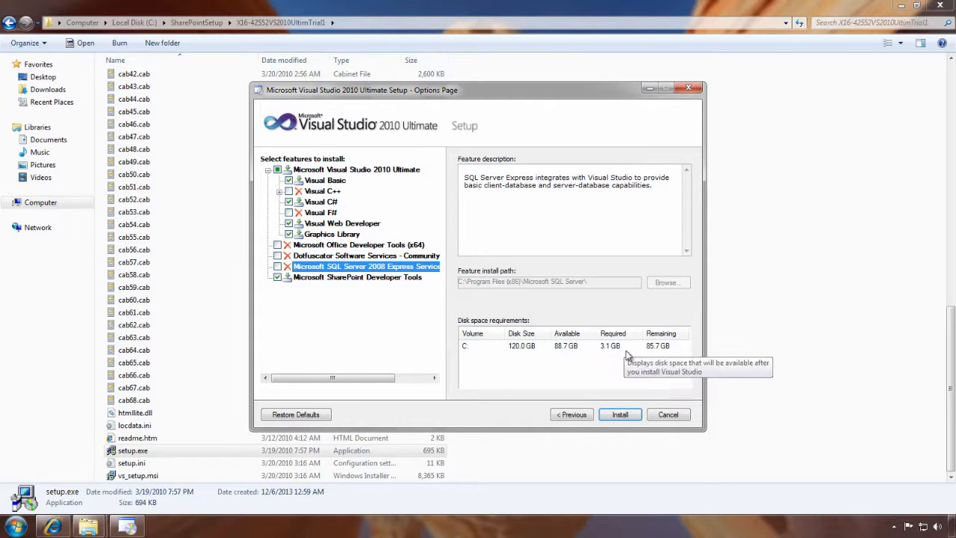
pyautogui.click(620, 416)
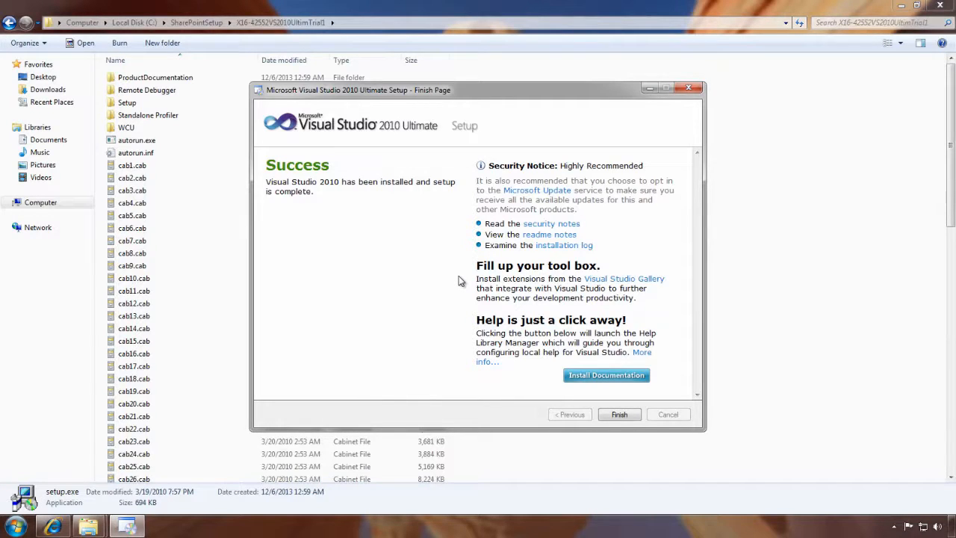
# Finish and exit the Visual Studio 2010 setup without checking for service releases, and close the extracted installer folder
pyautogui.click(619, 414)
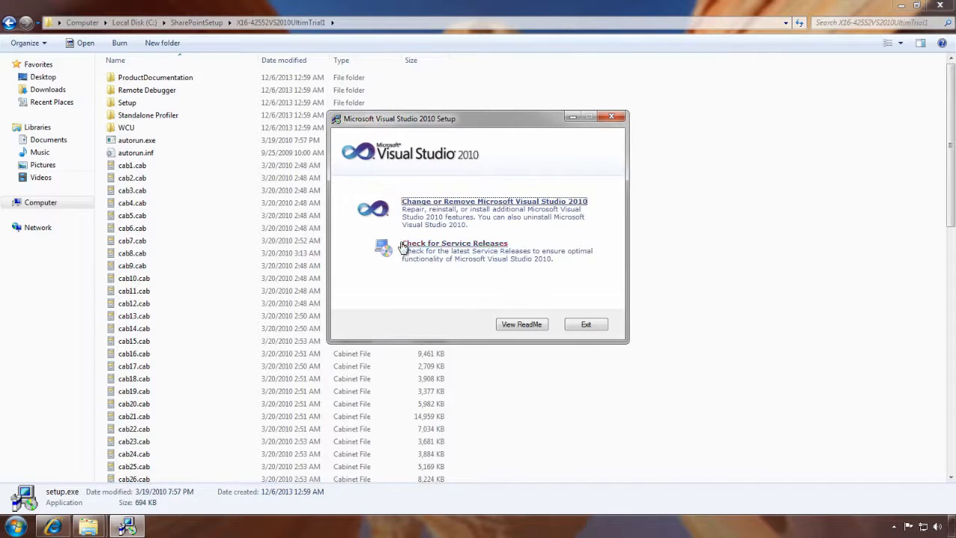
pyautogui.click(594, 327)
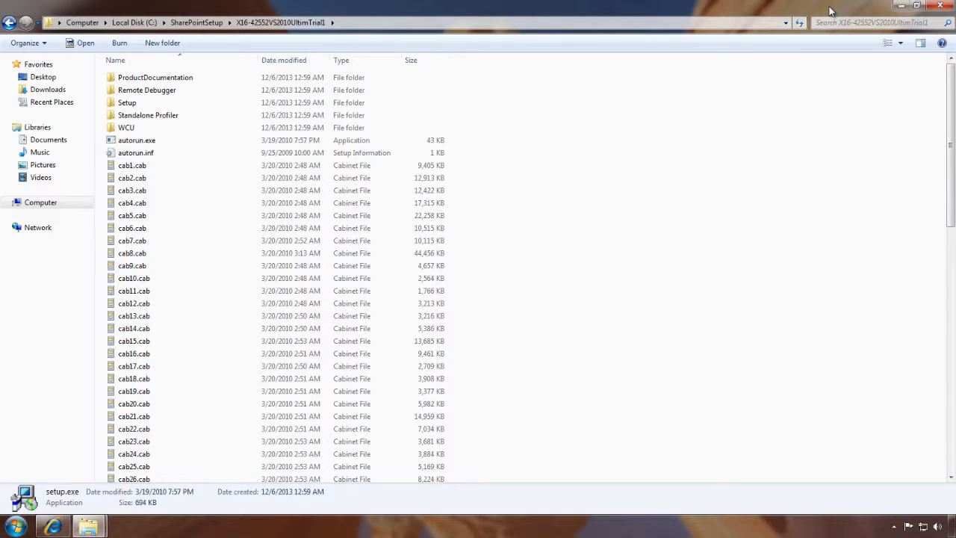
pyautogui.click(941, 8)
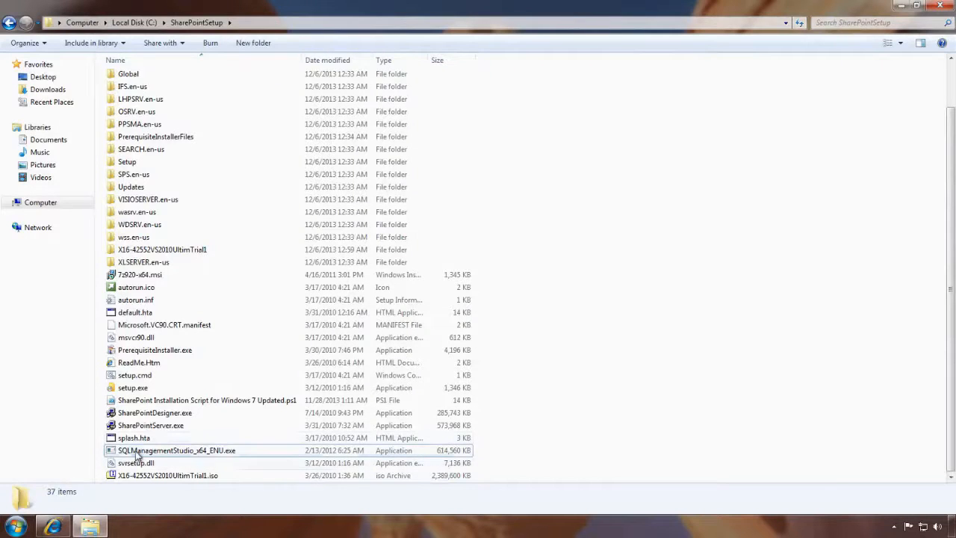
# Run SQLManagementStudio_x64_ENU.exe from the SharePointSetup folder and start a new SQL Server stand-alone installation
pyautogui.click(153, 453)
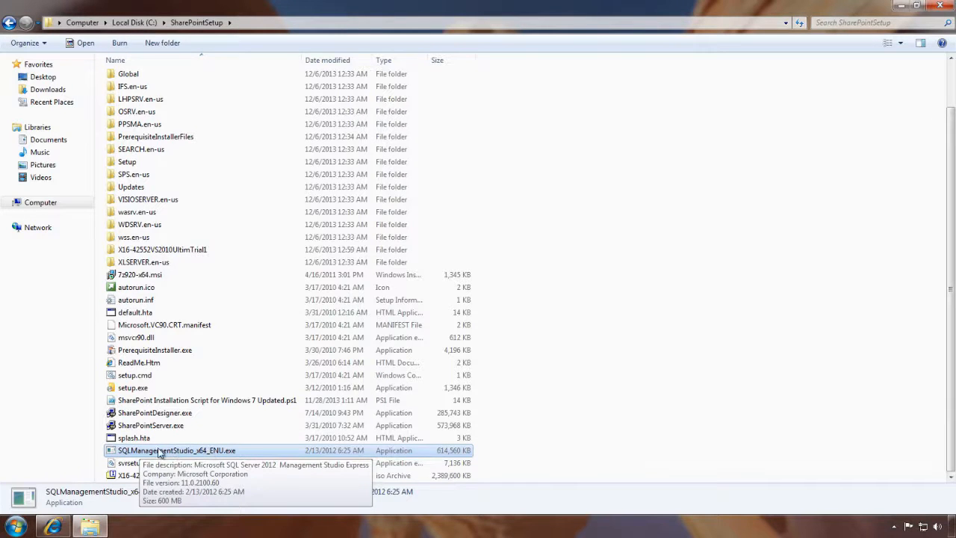
pyautogui.doubleClick(119, 451)
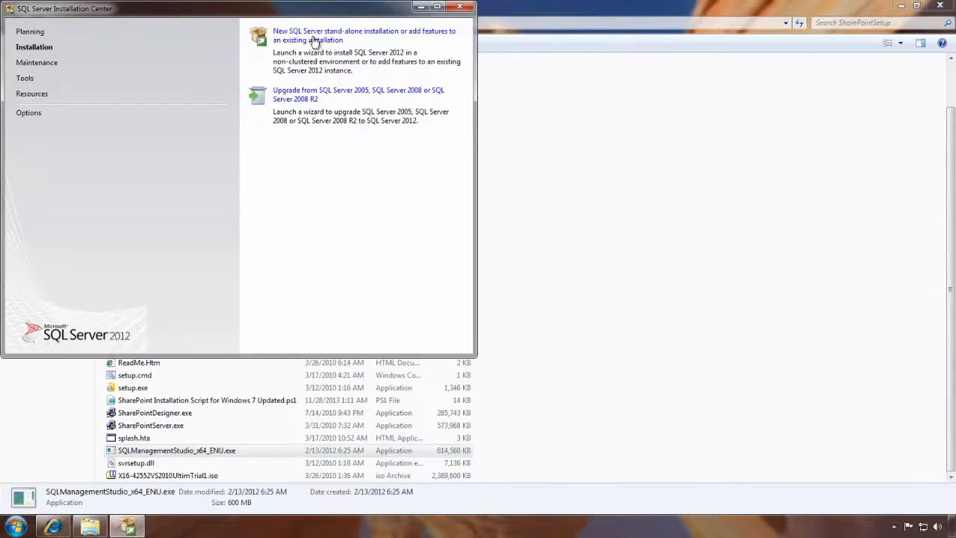
pyautogui.click(378, 35)
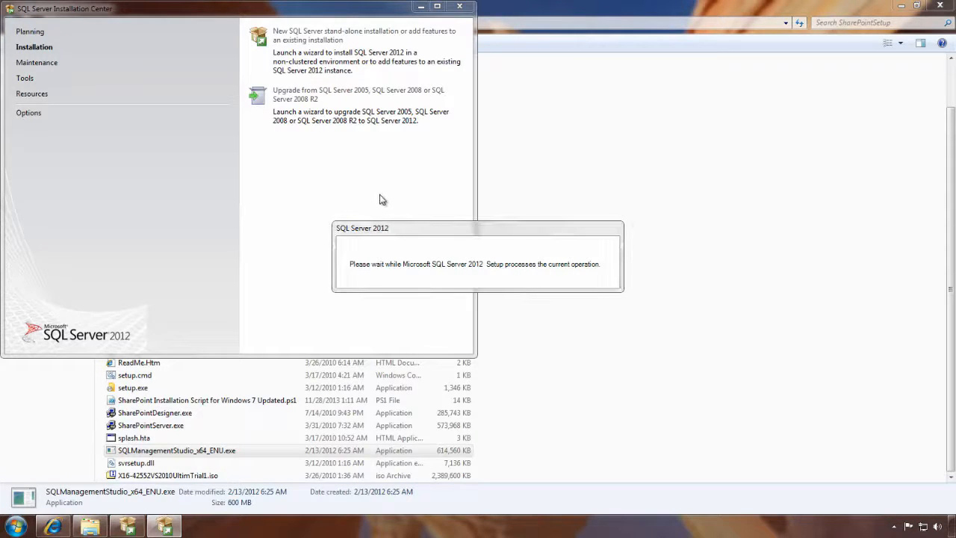
# Accept the SQL Server 2012 license terms and continue without product updates to the feature selection
pyautogui.click(408, 346)
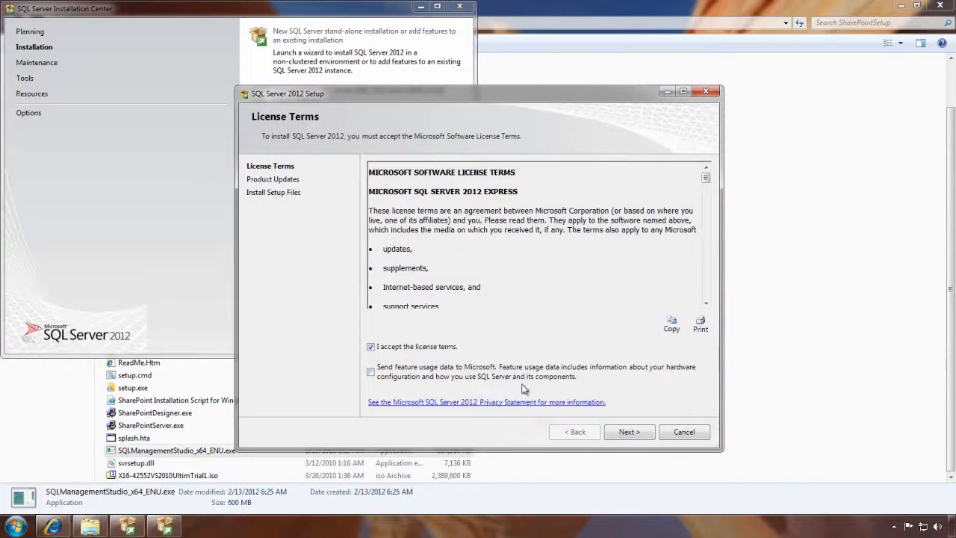
pyautogui.click(617, 431)
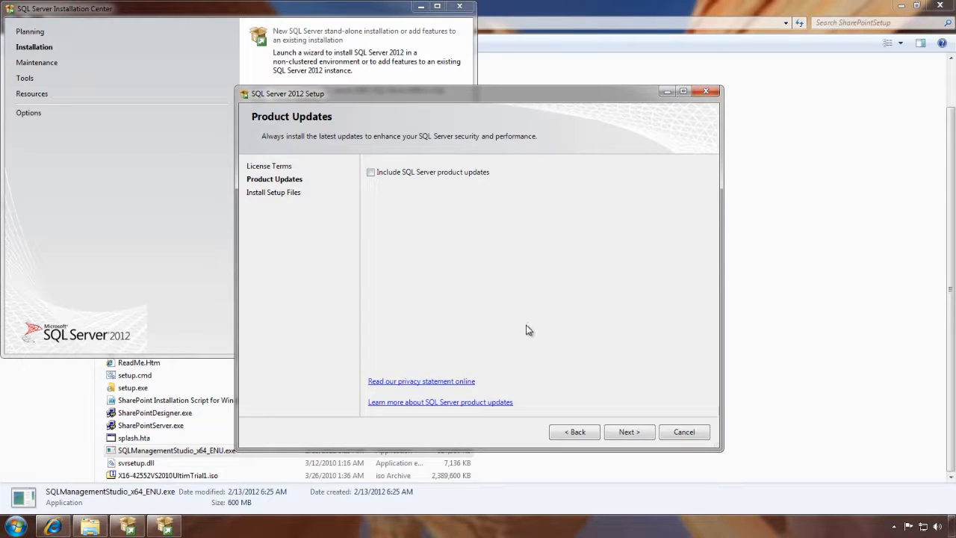
pyautogui.click(615, 432)
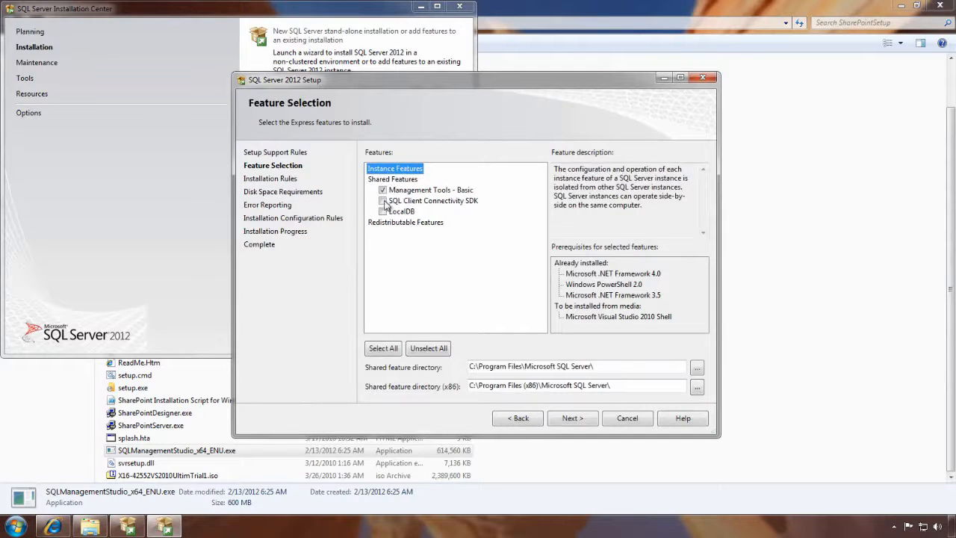
# Add LocalDB and SQL Client Connectivity SDK to the selected features, run the installation rules check and return to the feature selection
pyautogui.click(382, 211)
pyautogui.click(383, 200)
pyautogui.click(586, 417)
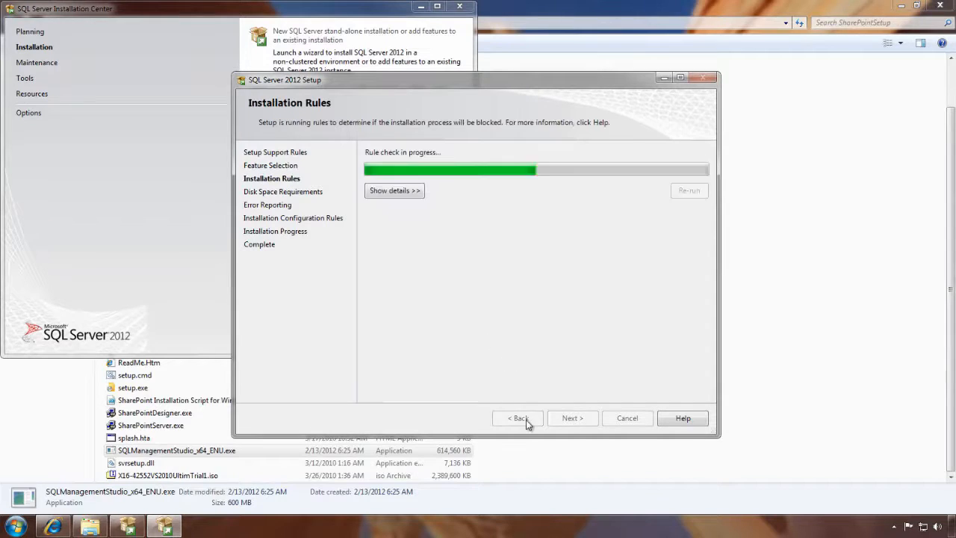
pyautogui.click(520, 420)
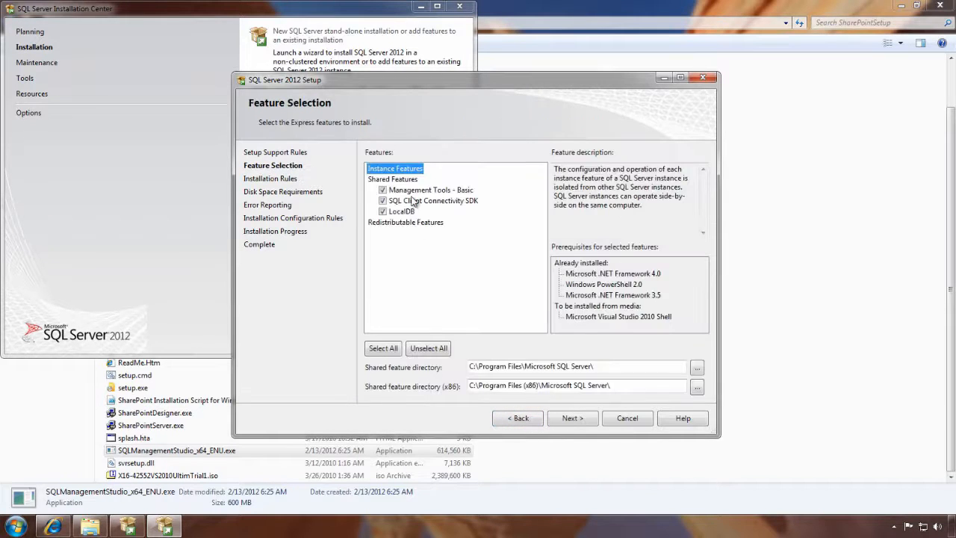
# Deselect SQL Client Connectivity SDK and LocalDB, keeping only Management Tools - Basic, and proceed to the installation rules check
pyautogui.click(382, 200)
pyautogui.click(383, 211)
pyautogui.click(586, 418)
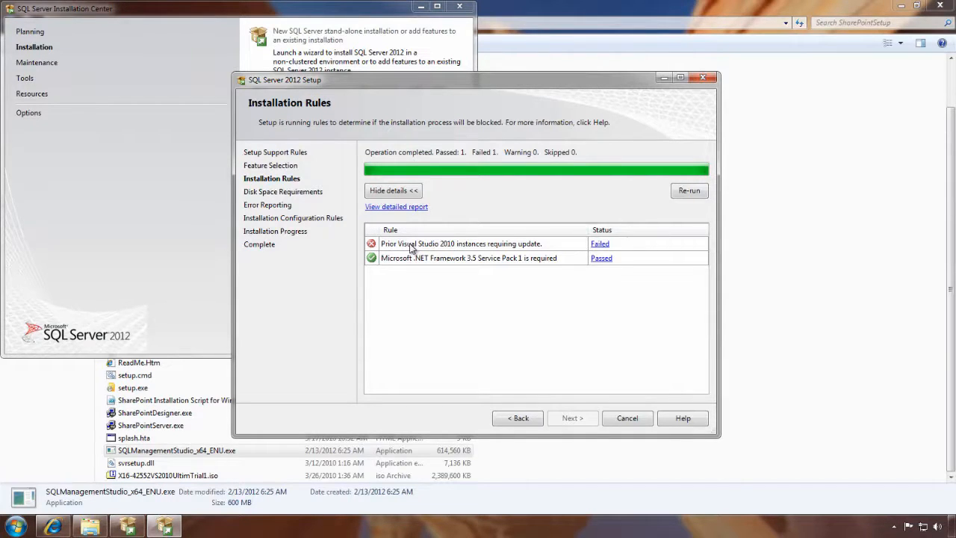
# Move the SQL Server 2012 Setup and Installation Center windows aside to uncover the SharePointSetup folder
pyautogui.moveTo(440, 87); pyautogui.dragTo(543, 161)
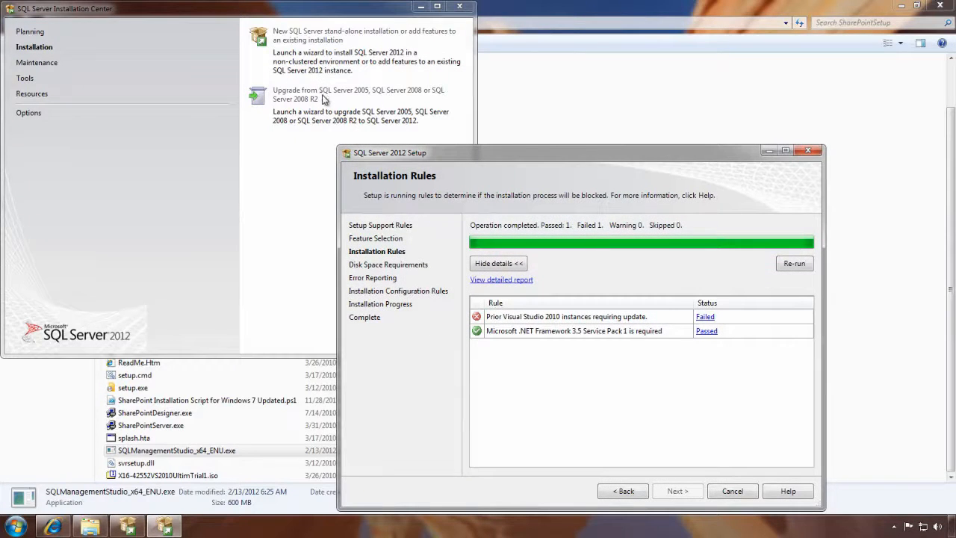
pyautogui.moveTo(449, 156); pyautogui.dragTo(417, 122)
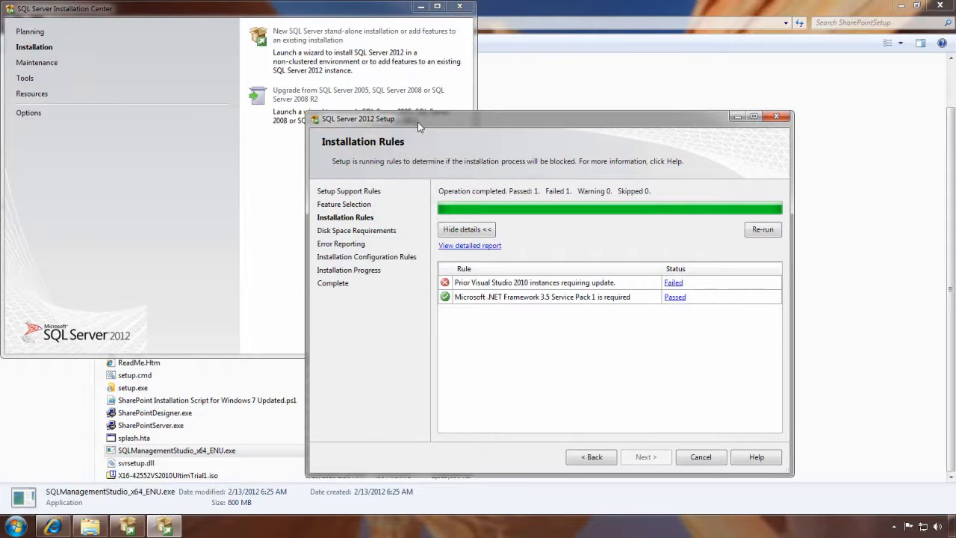
pyautogui.moveTo(418, 122)
pyautogui.mouseDown()
pyautogui.moveTo(403, 62)
pyautogui.moveTo(409, 119)
pyautogui.mouseUp()
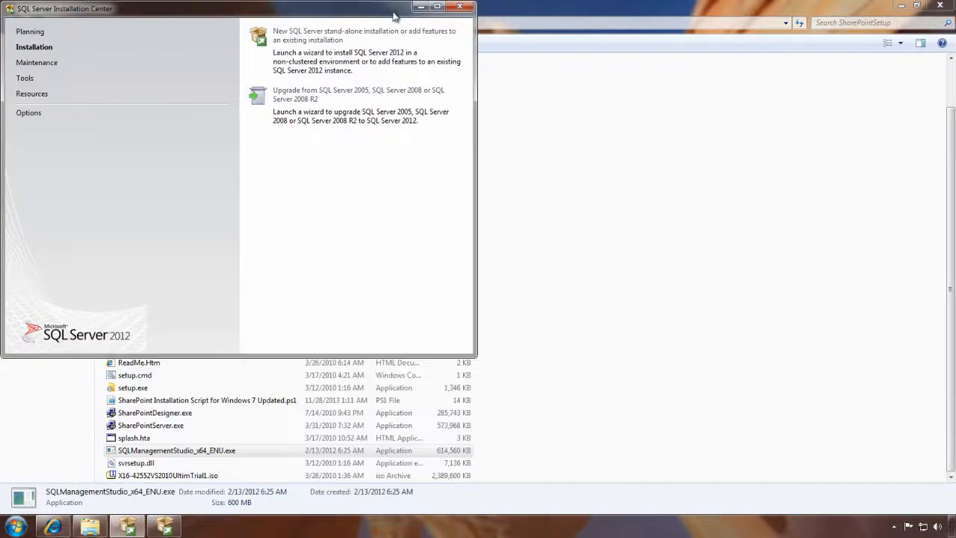
pyautogui.moveTo(393, 13); pyautogui.dragTo(656, 144)
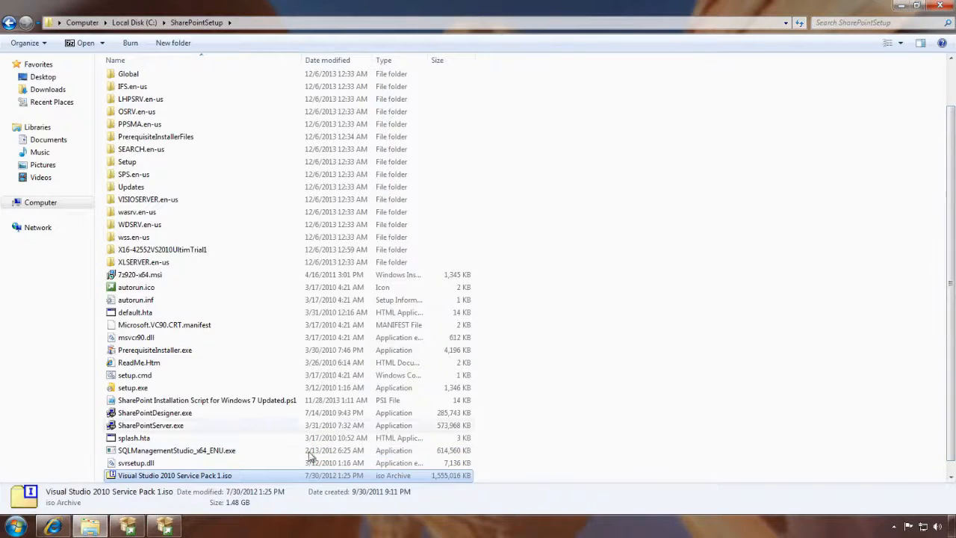
# Extract Visual Studio 2010 Service Pack 1.iso with 7-Zip into its own Visual Studio 2010 Service Pack 1 subfolder
pyautogui.scroll(-1, 179, 448)
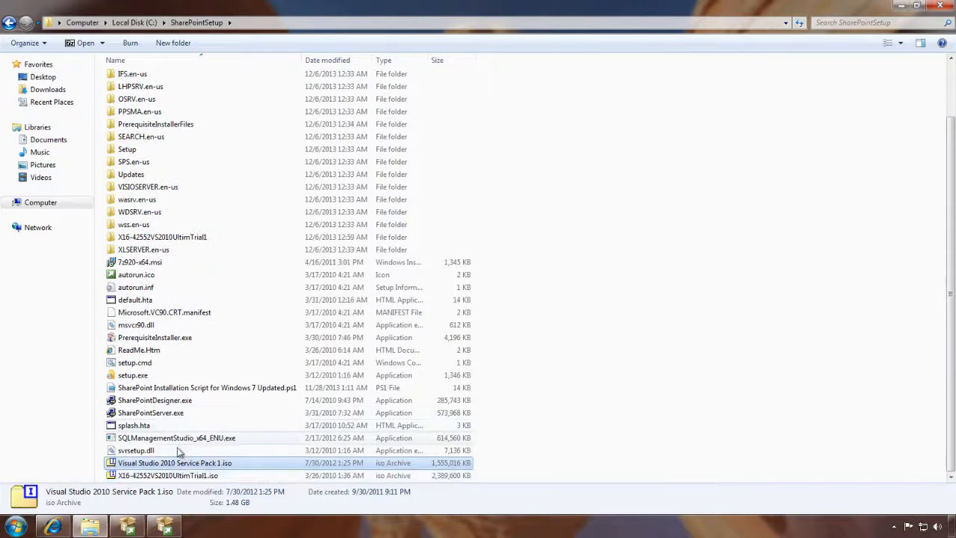
pyautogui.rightClick(116, 464)
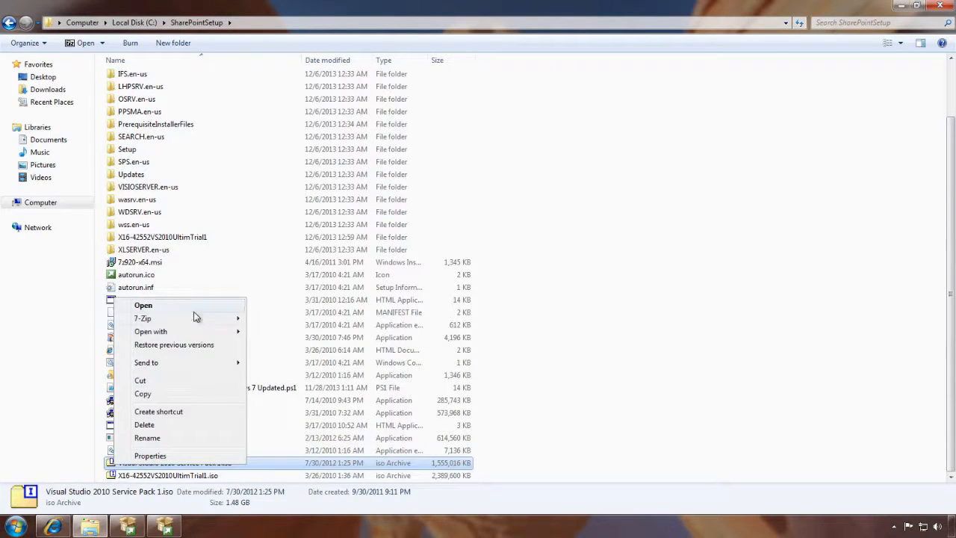
pyautogui.click(679, 363)
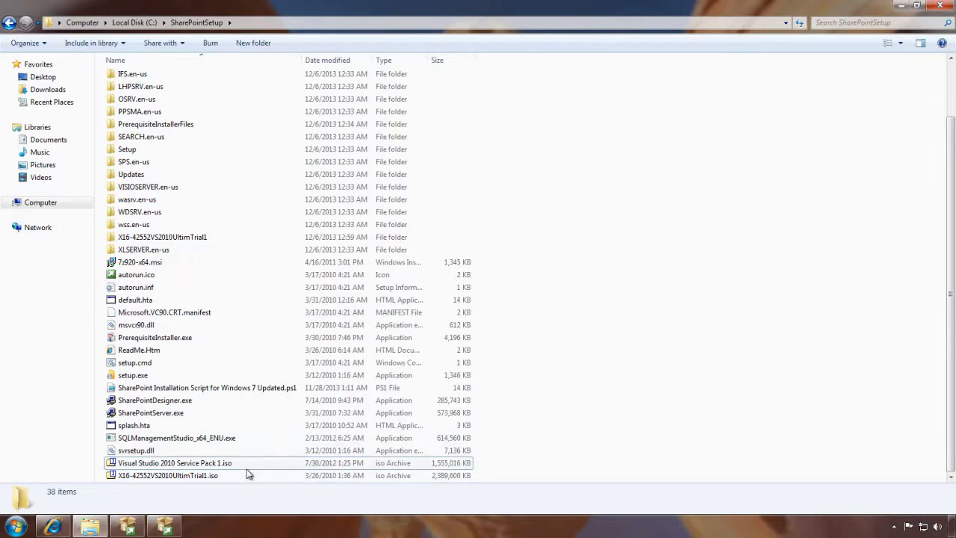
pyautogui.rightClick(135, 464)
pyautogui.moveTo(217, 319)
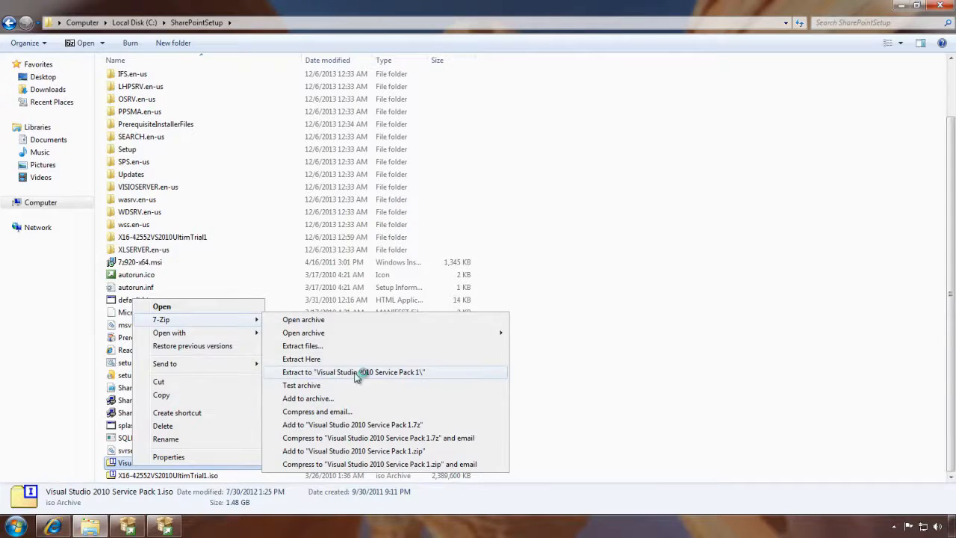
pyautogui.click(485, 372)
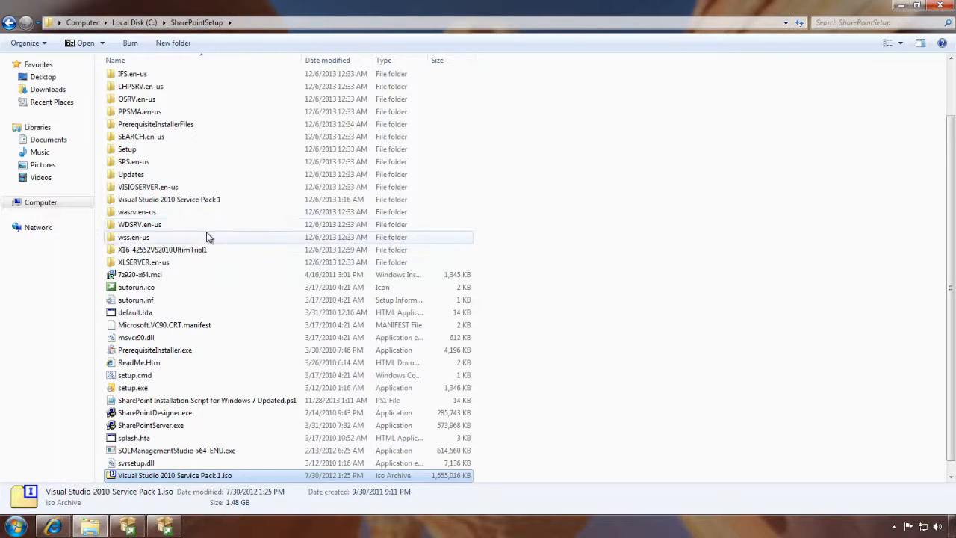
# Run Setup.exe from the extracted Visual Studio 2010 Service Pack 1 folder, install the service pack and finish its setup
pyautogui.scroll(-1, 207, 259)
pyautogui.doubleClick(194, 188)
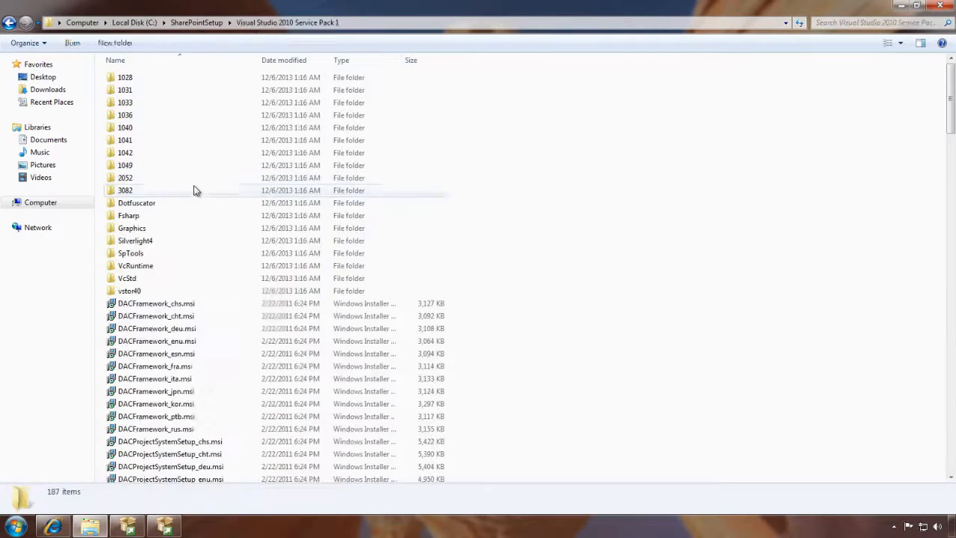
pyautogui.click(203, 297)
pyautogui.scroll(-8, 205, 299)
pyautogui.scroll(-15, 205, 299)
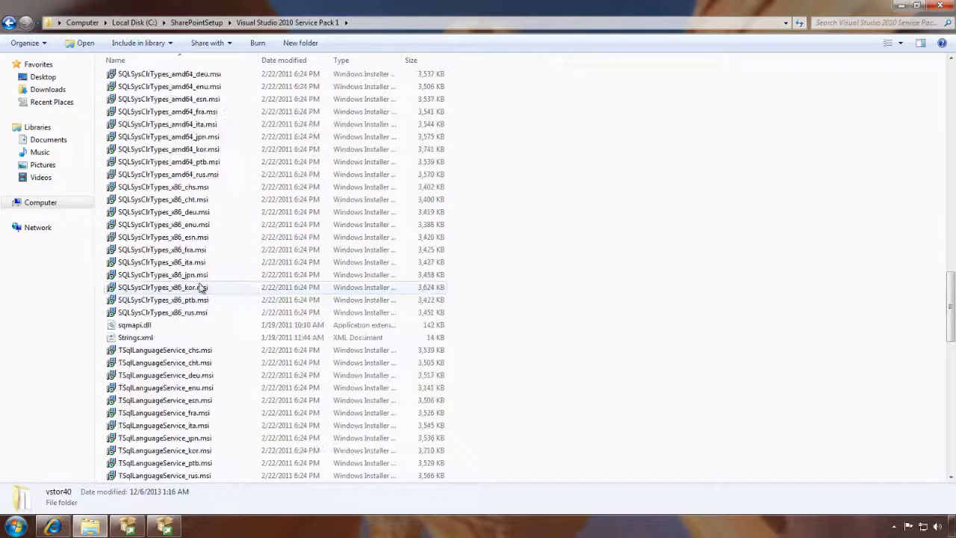
pyautogui.write('setup')
pyautogui.doubleClick(151, 74)
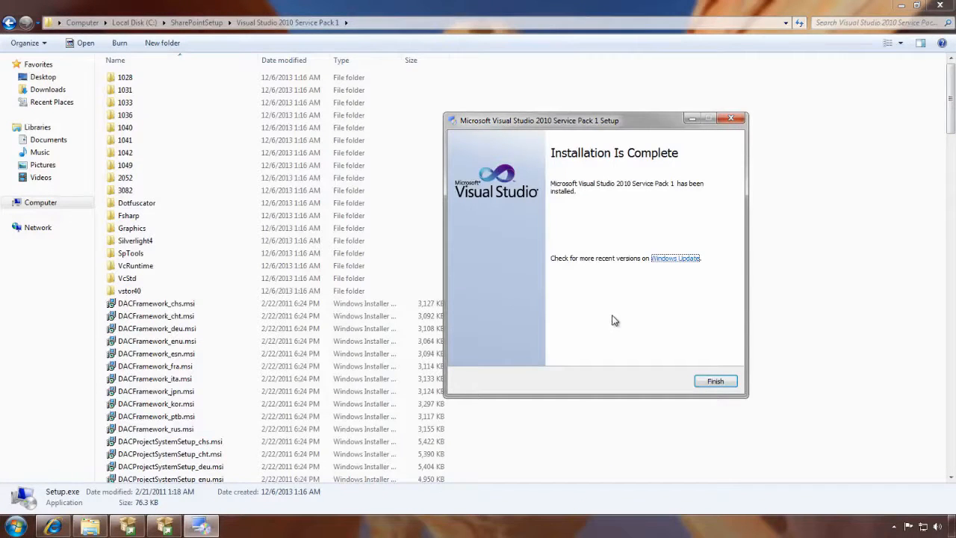
pyautogui.click(702, 387)
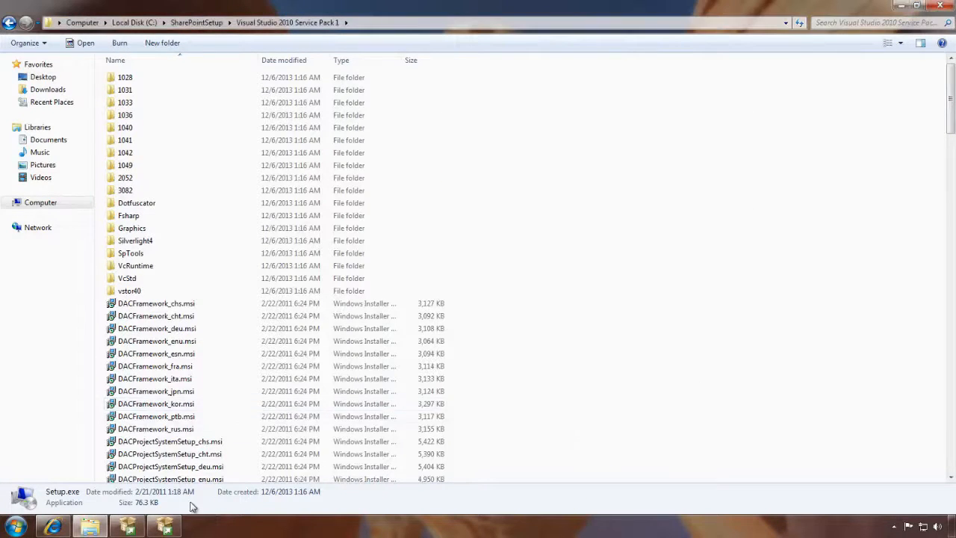
# Return to SQL Server 2012 Setup, re-run the installation rules, complete the installation without sending error reports and close the wizard
pyautogui.click(166, 527)
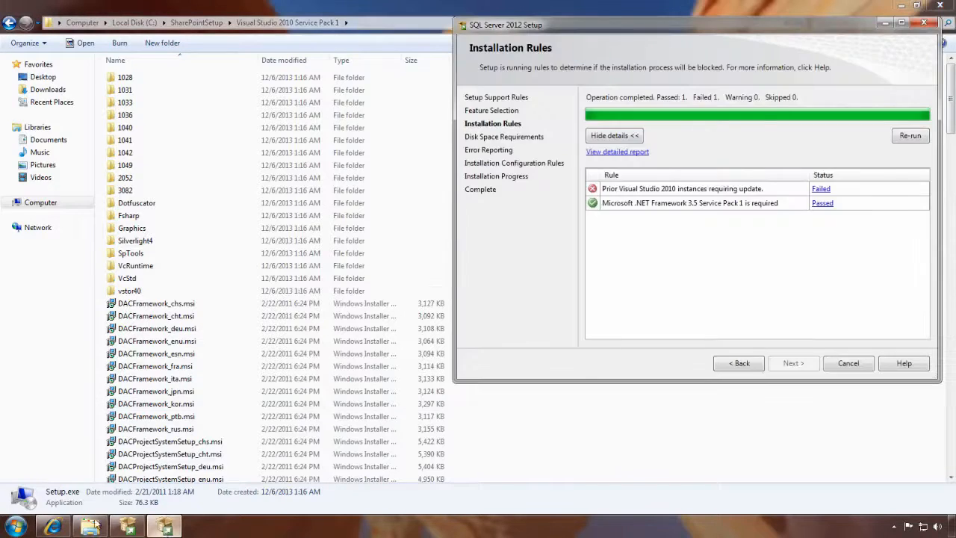
pyautogui.click(911, 137)
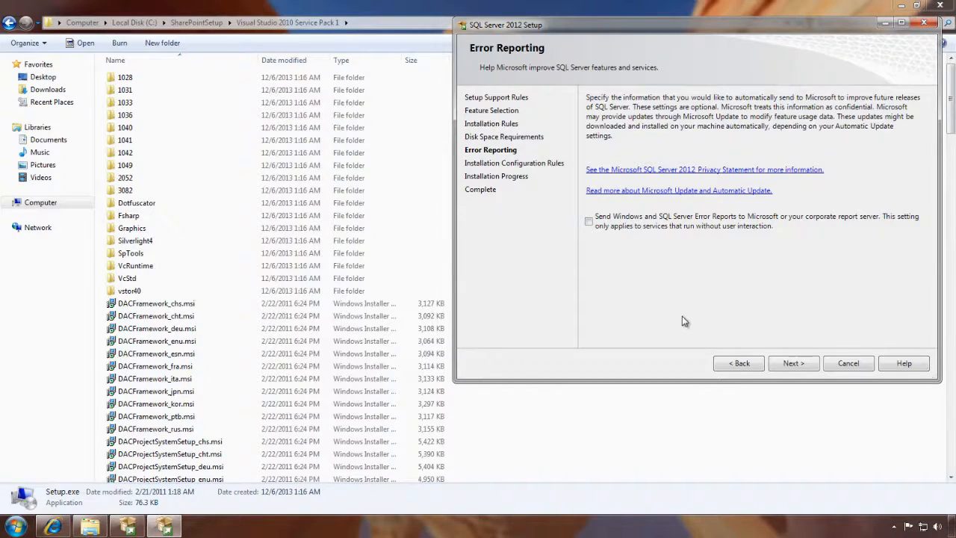
pyautogui.click(804, 364)
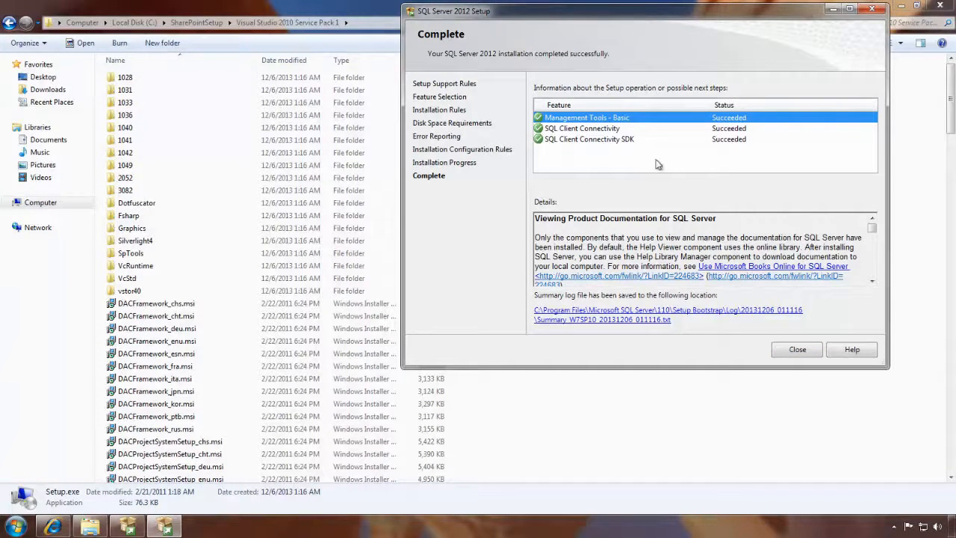
pyautogui.click(798, 349)
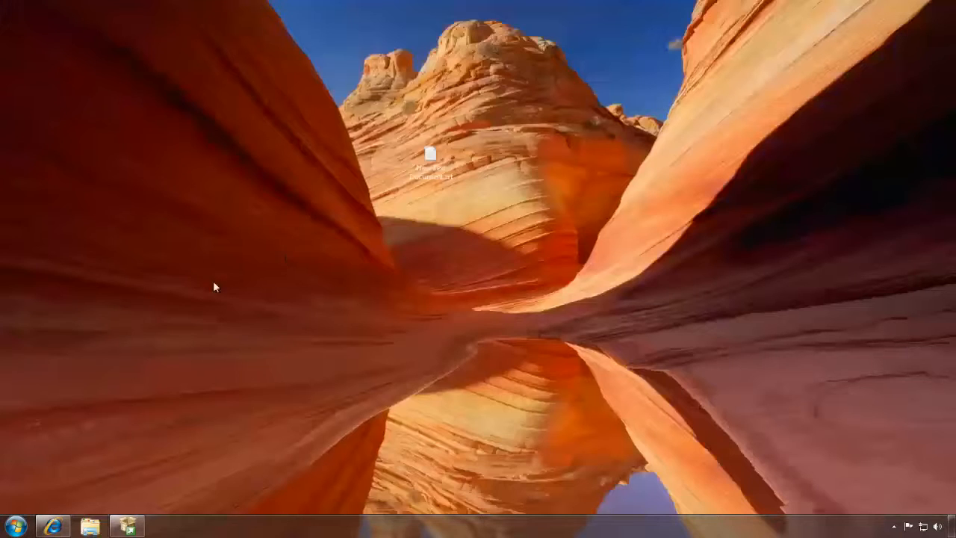
# Close the SQL Server Installation Center and open the SharePointSetup folder on Local Disk (C:)
pyautogui.click(120, 527)
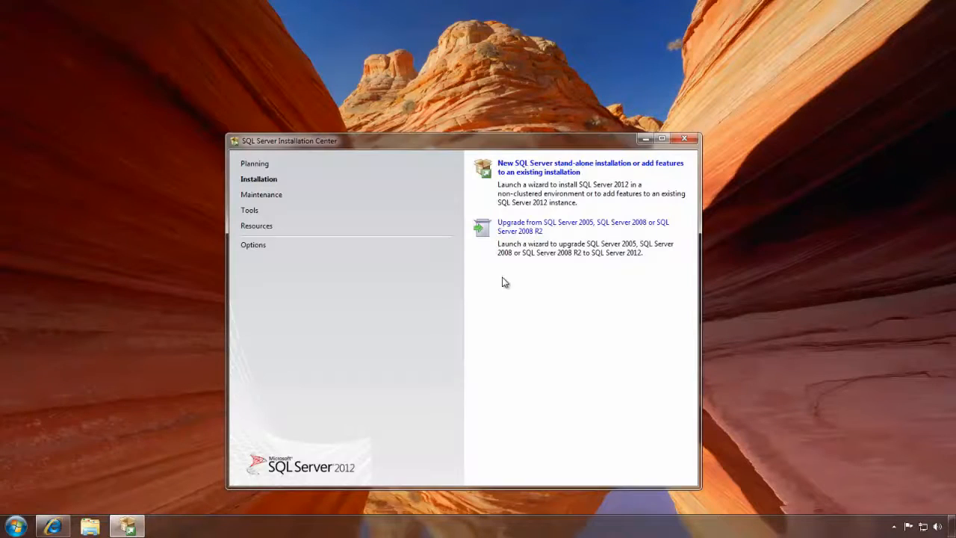
pyautogui.click(686, 140)
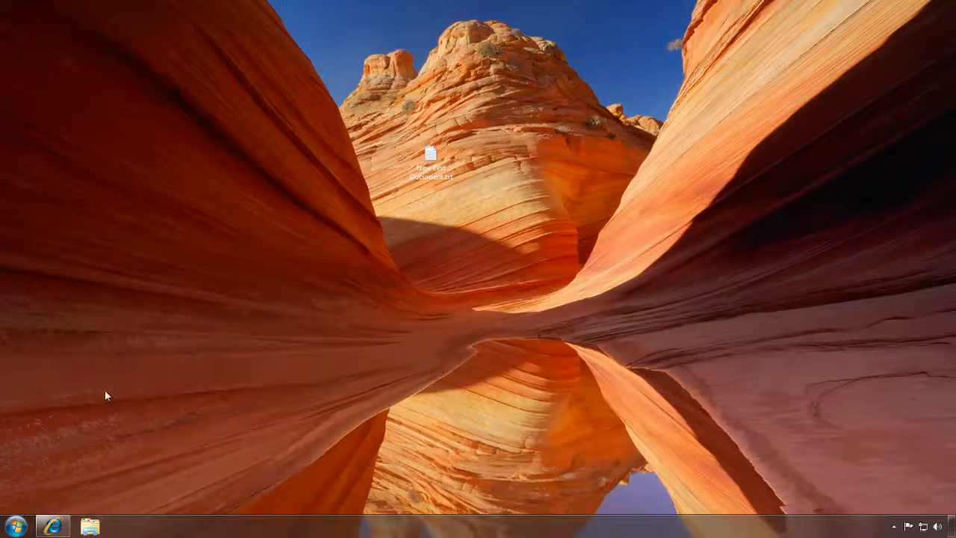
pyautogui.click(89, 526)
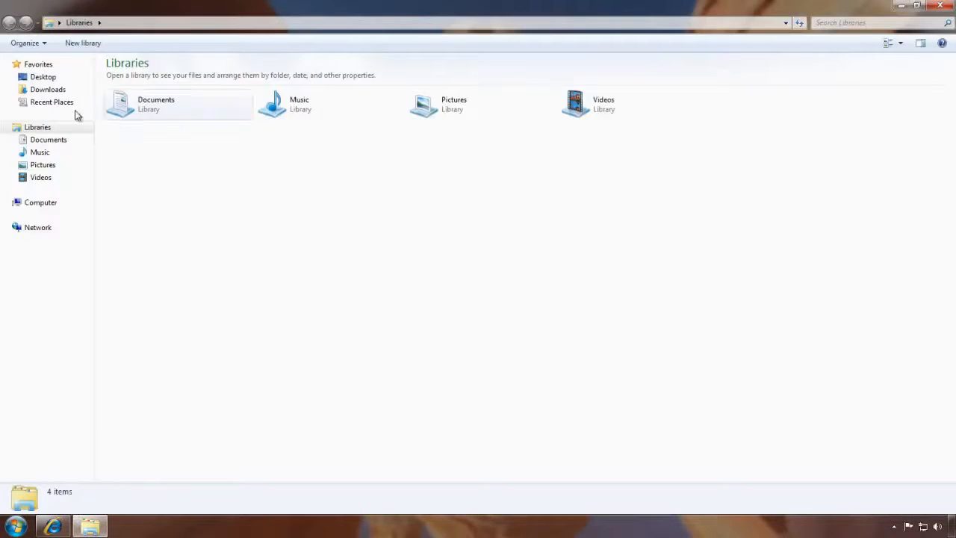
pyautogui.click(39, 204)
pyautogui.click(196, 95)
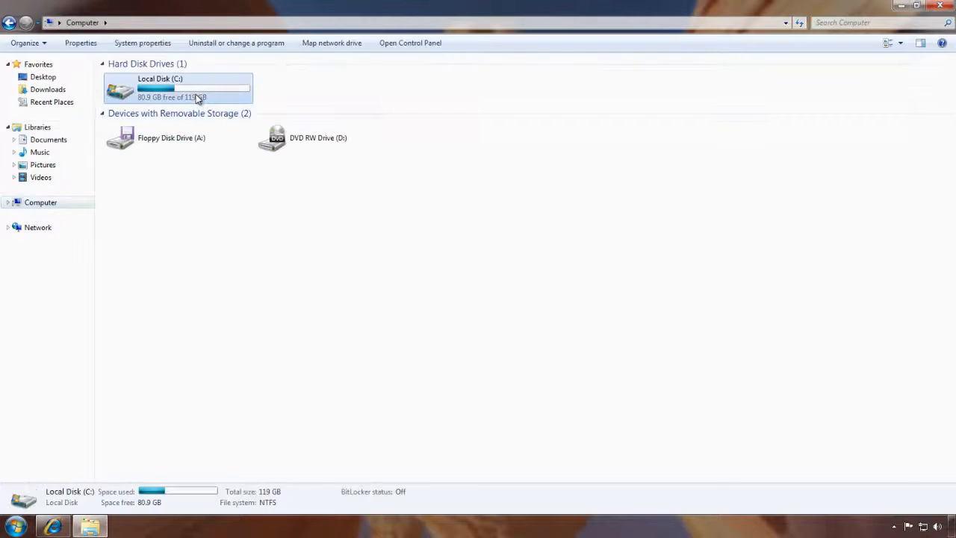
pyautogui.doubleClick(196, 96)
pyautogui.doubleClick(157, 128)
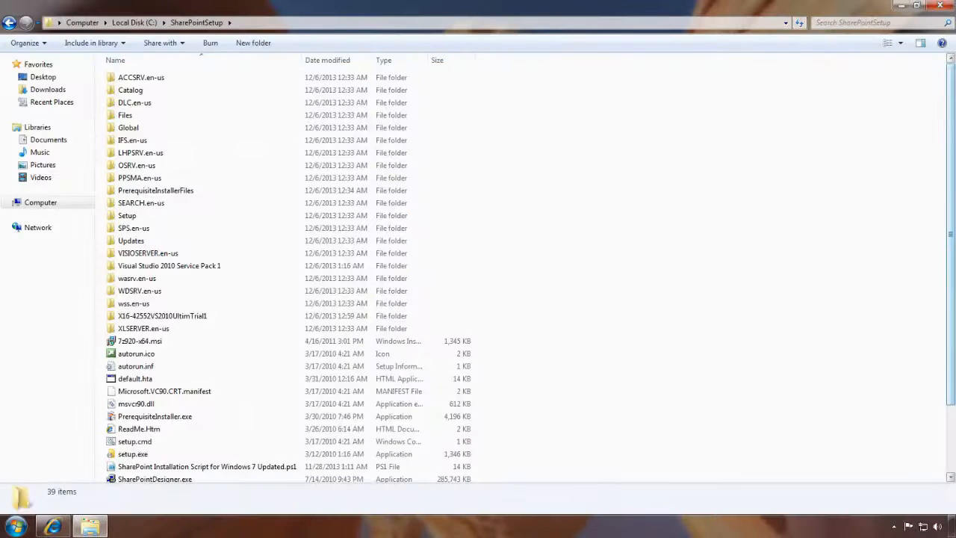
# Run SharePointDesigner.exe from the SharePointSetup folder, accept the license terms and choose a customized installation
pyautogui.click(167, 406)
pyautogui.scroll(-1, 179, 434)
pyautogui.scroll(-2, 175, 430)
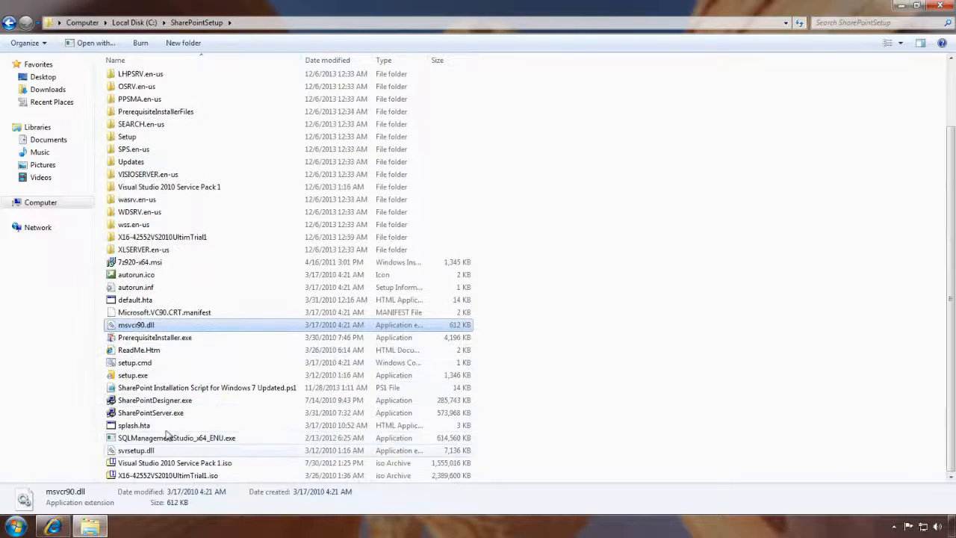
pyautogui.doubleClick(179, 403)
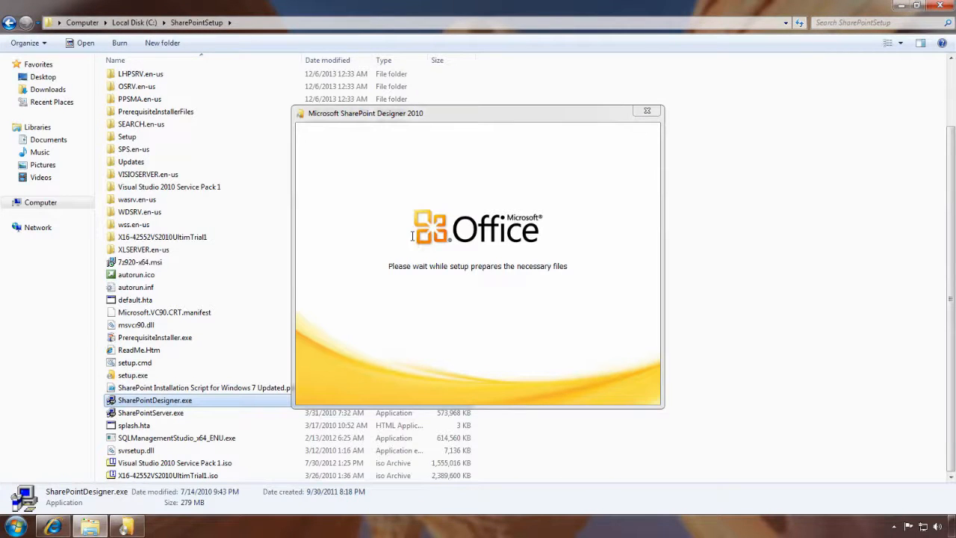
pyautogui.click(388, 380)
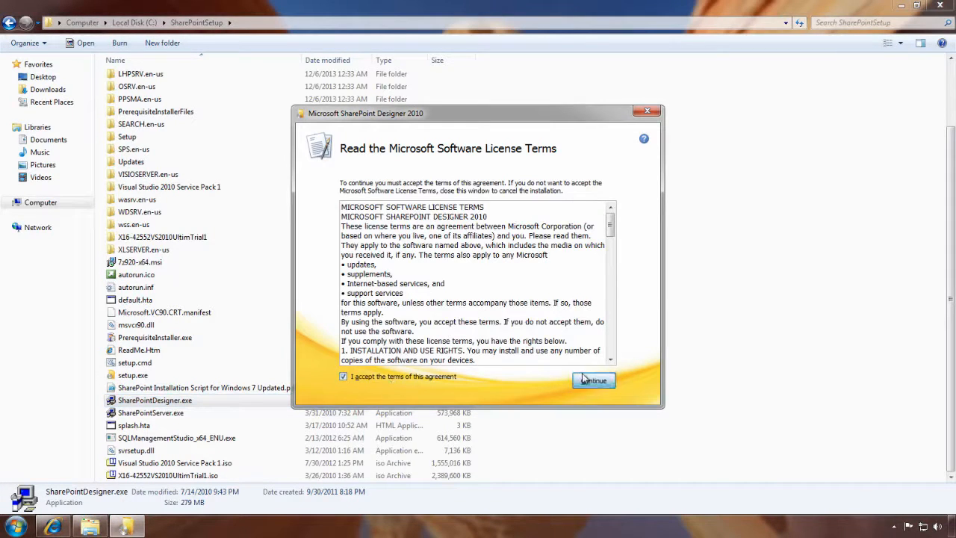
pyautogui.click(594, 381)
pyautogui.click(481, 293)
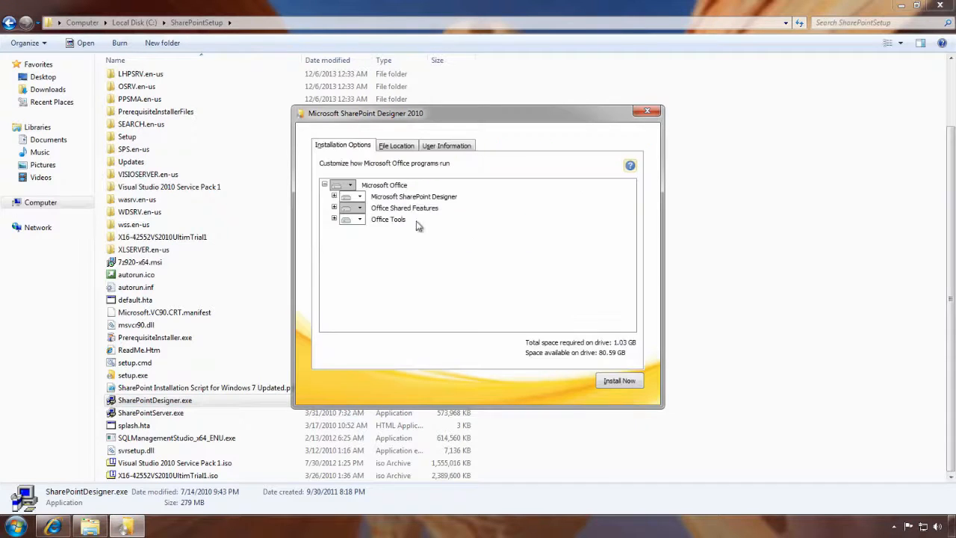
# Review the SharePoint Designer 2010 installation options, including Office Shared Features and Proofing Tools, plus the file location and user information
pyautogui.click(334, 208)
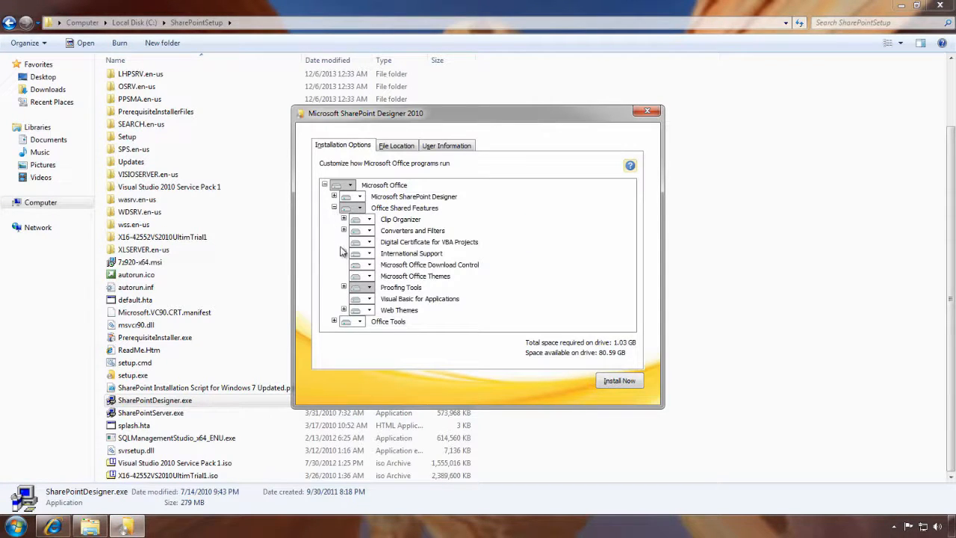
pyautogui.click(394, 147)
pyautogui.click(444, 147)
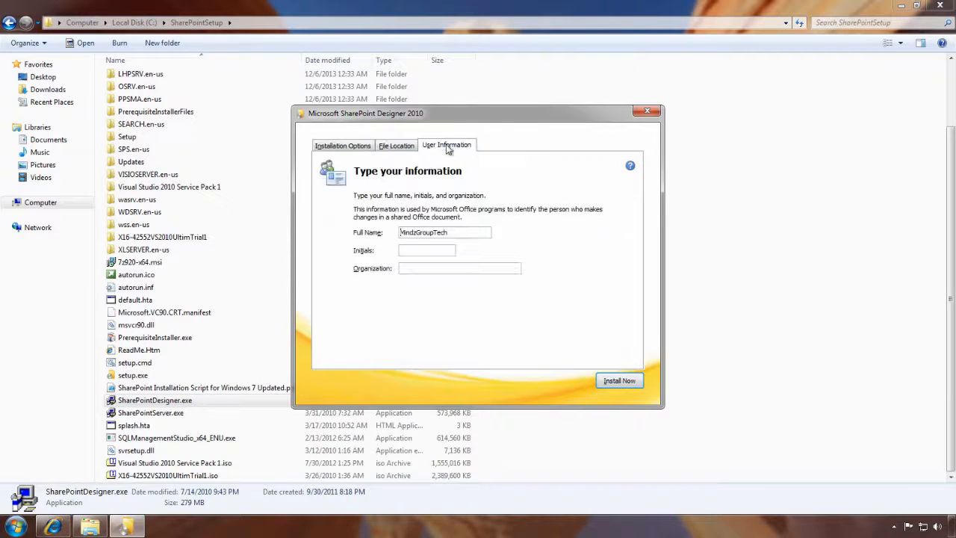
pyautogui.click(358, 147)
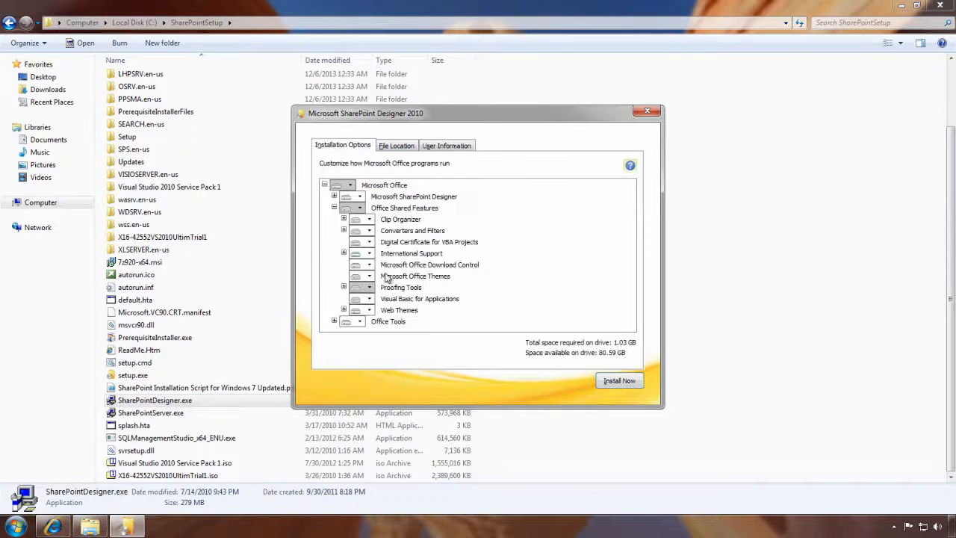
pyautogui.click(344, 288)
pyautogui.click(343, 280)
pyautogui.click(412, 146)
pyautogui.click(444, 146)
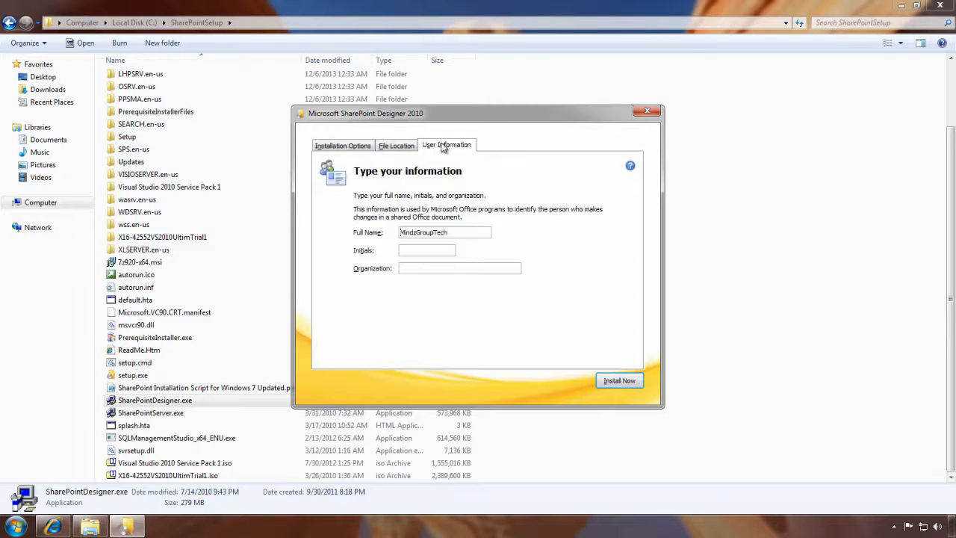
# Install SharePoint Designer 2010 with the default options and close the completed setup without continuing online
pyautogui.click(618, 382)
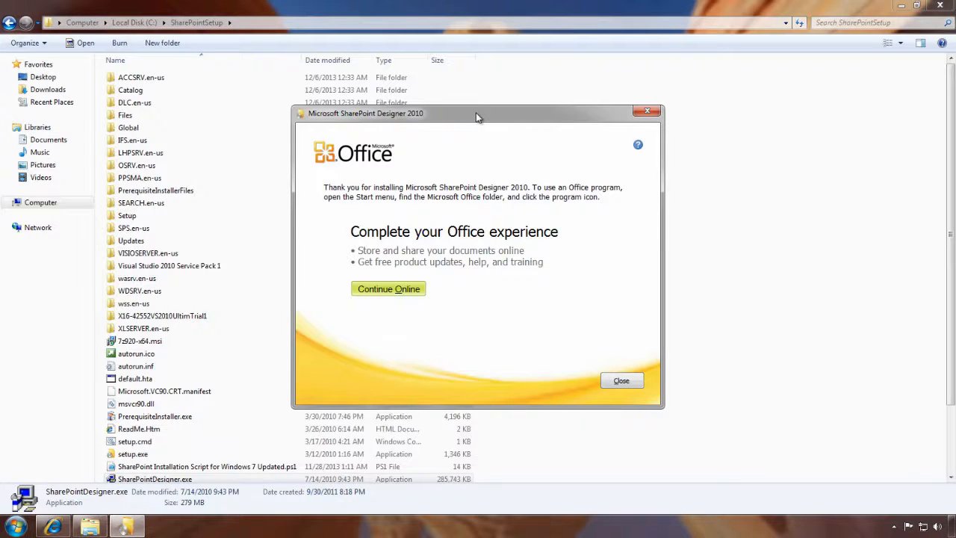
pyautogui.moveTo(477, 116); pyautogui.dragTo(731, 83)
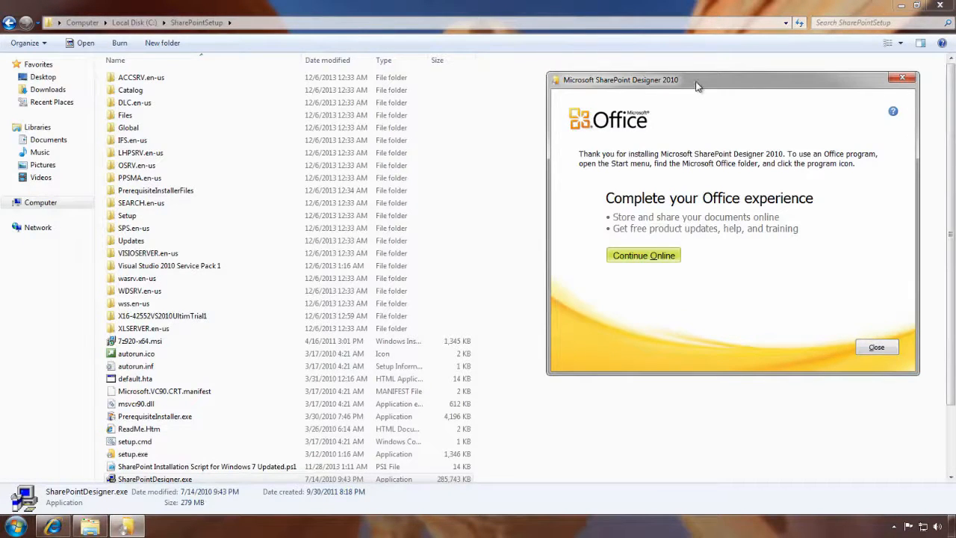
pyautogui.moveTo(734, 84); pyautogui.dragTo(753, 74)
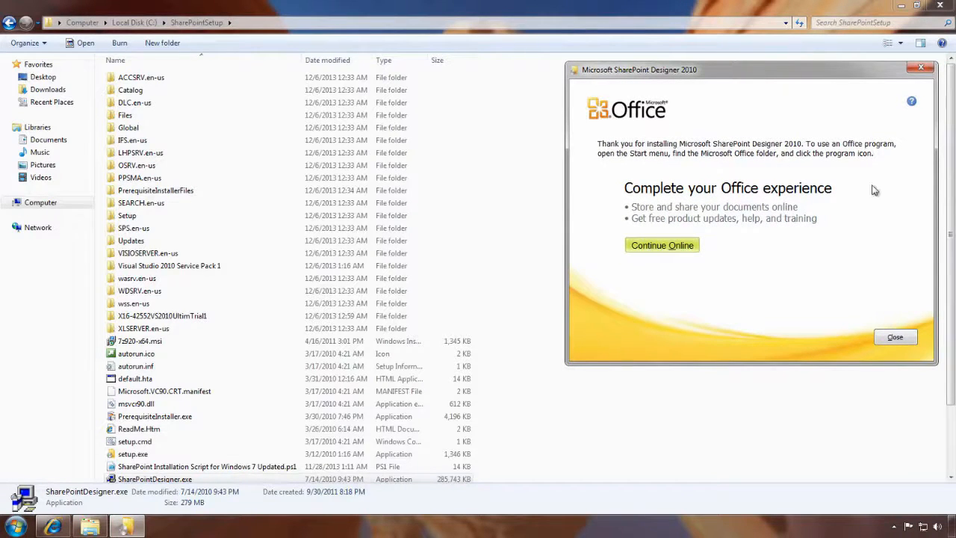
pyautogui.click(893, 341)
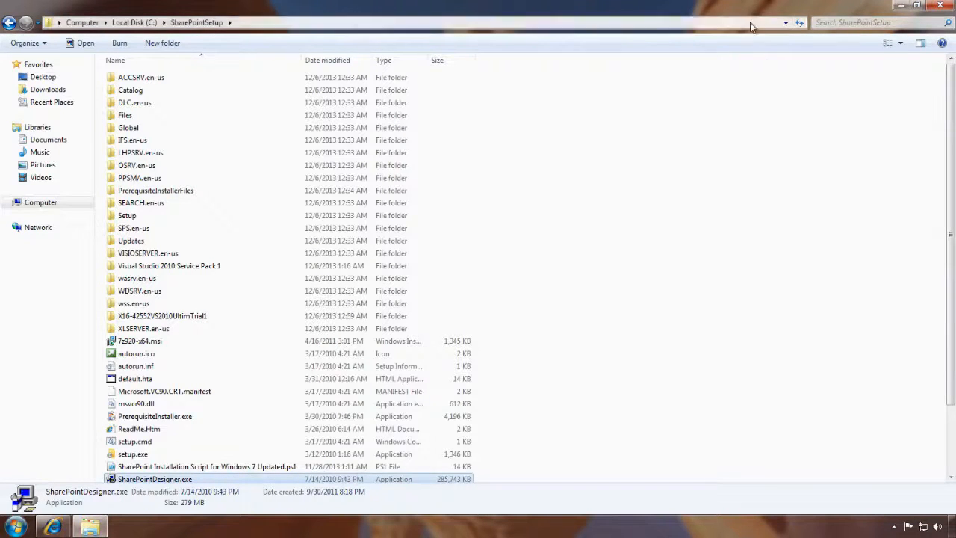
# Restore the maximized SharePointSetup folder window to a smaller size and reposition it near the middle of the desktop
pyautogui.doubleClick(577, 12)
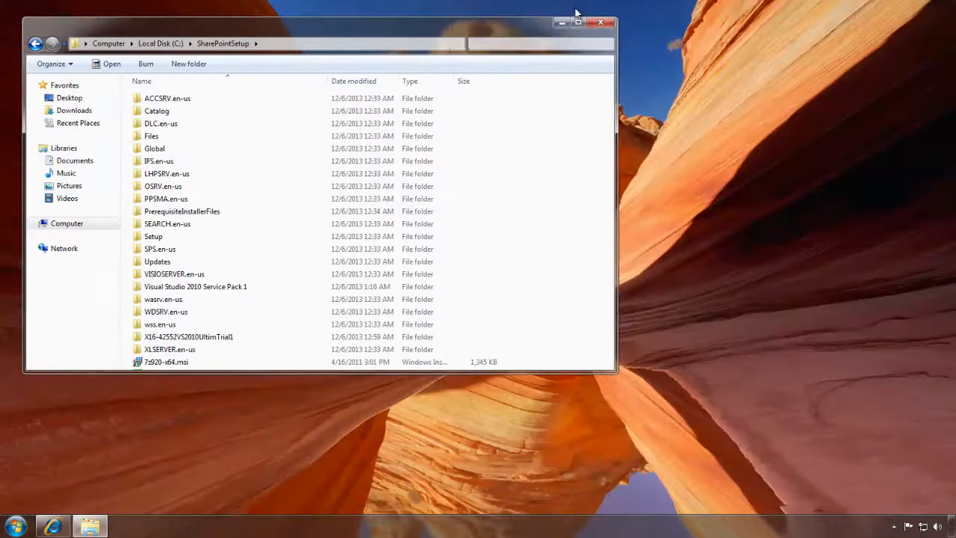
pyautogui.moveTo(557, 26); pyautogui.dragTo(702, 112)
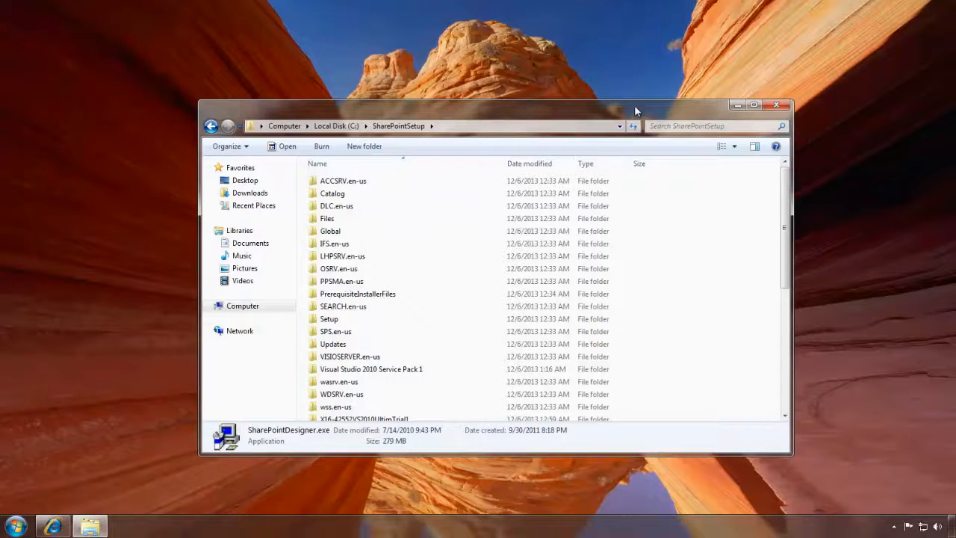
pyautogui.moveTo(635, 105); pyautogui.dragTo(576, 92)
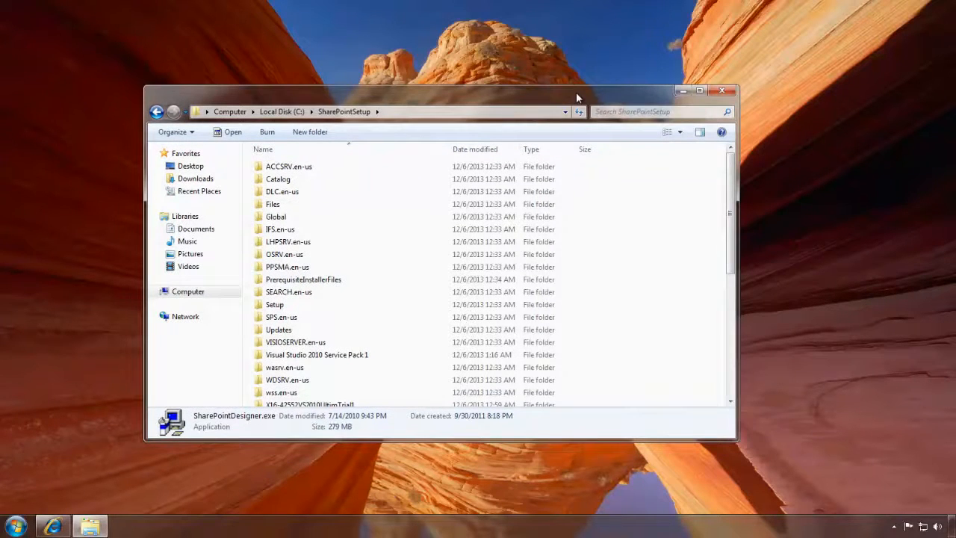